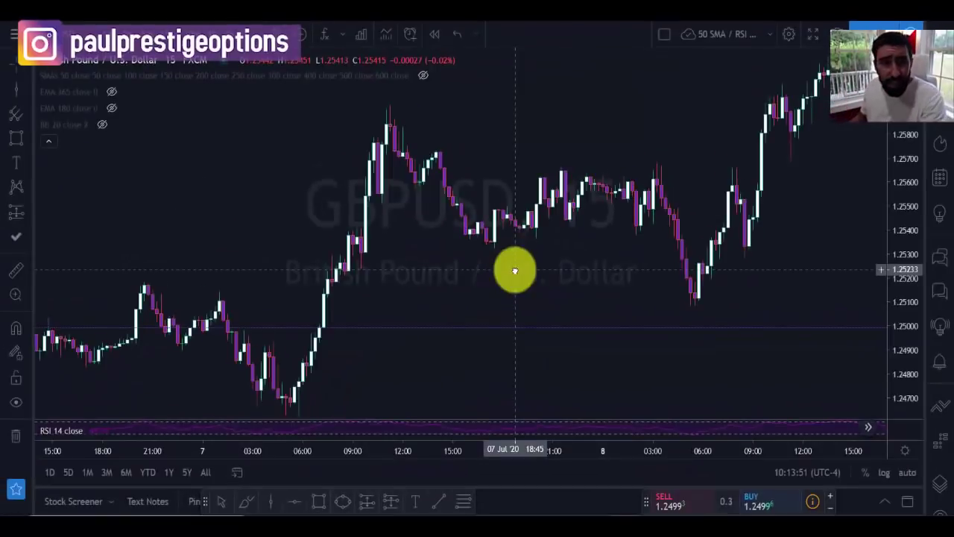
- Show the hidden Bollinger Bands indicator on the GBPUSD 15-minute chart and bring the 8 July price action into view
{"action": "left_click", "coordinate": [103, 125]}
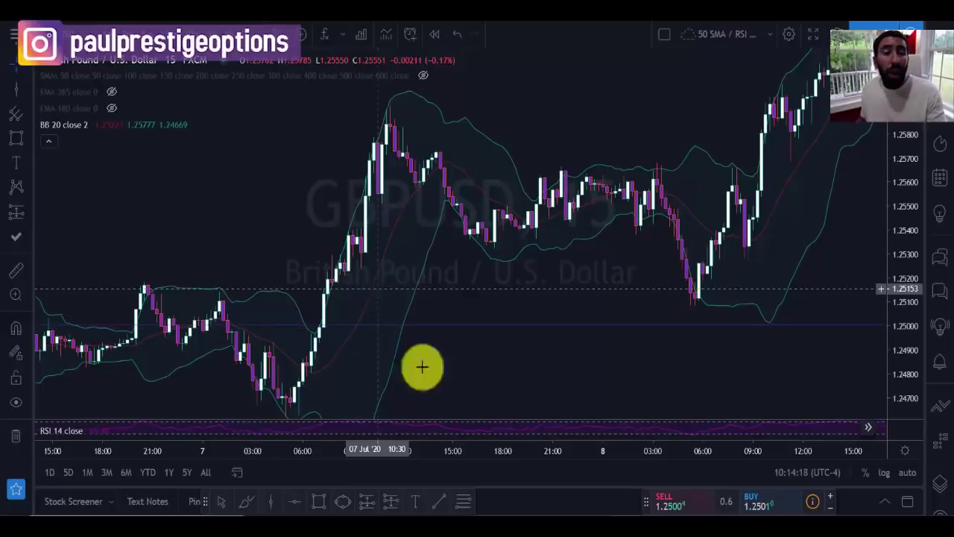
{"action": "left_click_drag", "start_coordinate": [656, 328], "coordinate": [433, 327]}
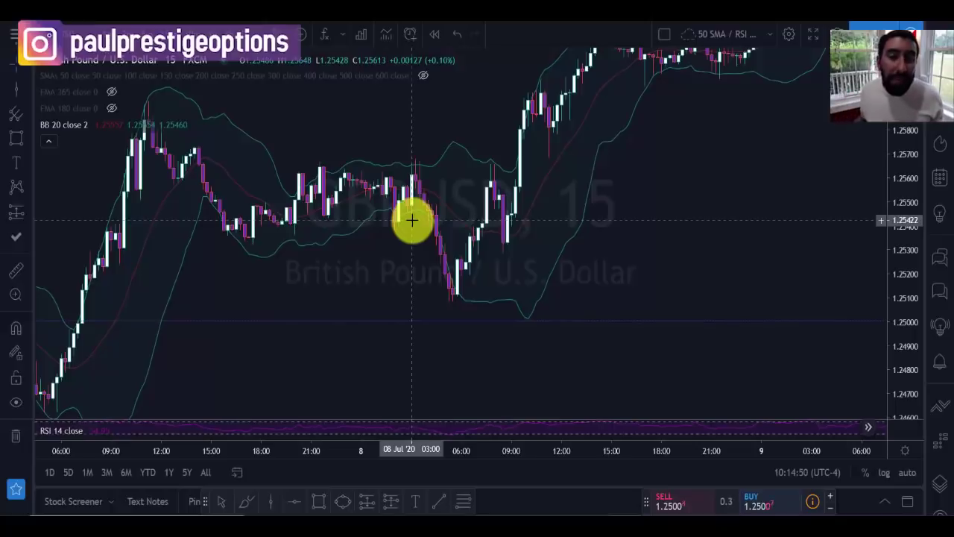
{"action": "left_click_drag", "start_coordinate": [708, 170], "coordinate": [574, 230]}
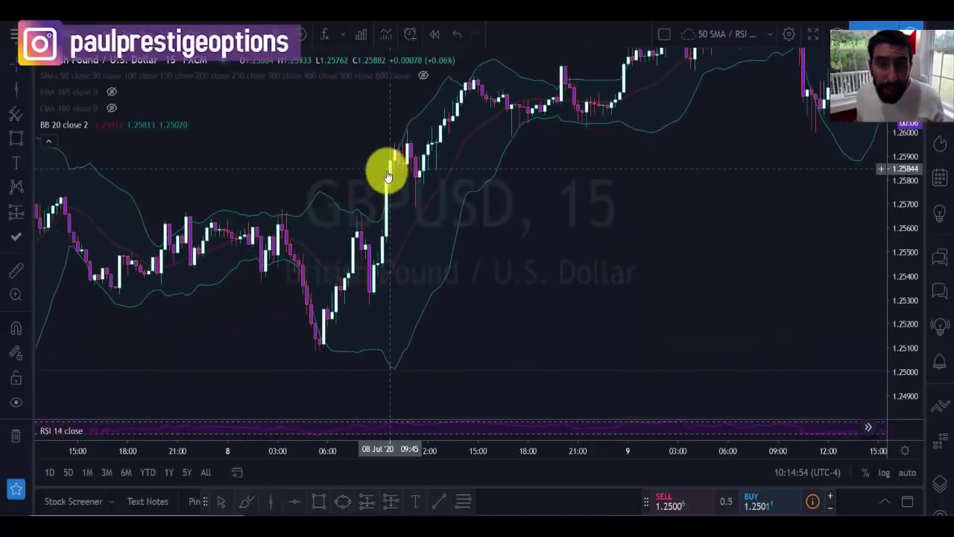
- Draw a rectangle around the breakout candle on 08 Jul between 09:00 and 10:00, from about 1.25836 down to 1.25587
{"action": "left_click", "coordinate": [16, 138]}
{"action": "left_click", "coordinate": [377, 172]}
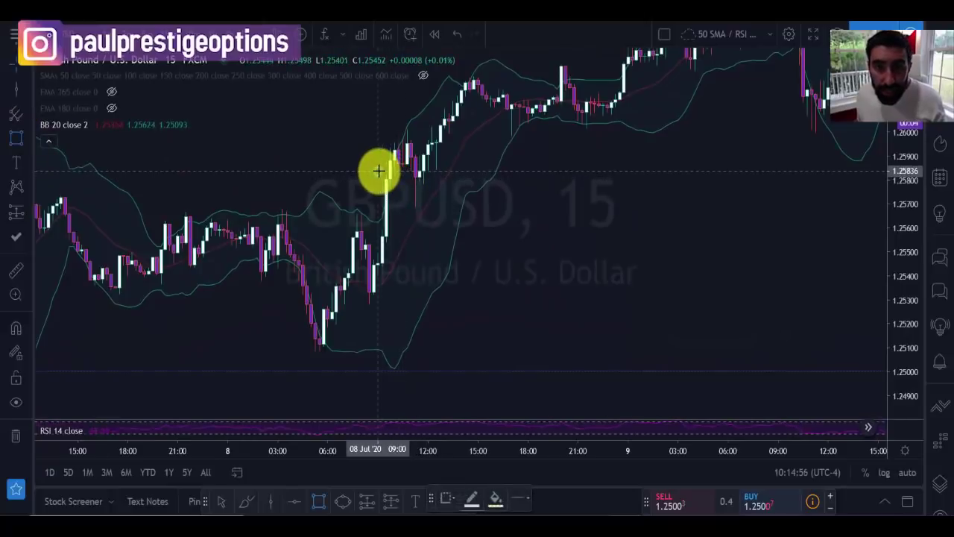
{"action": "left_click", "coordinate": [397, 231]}
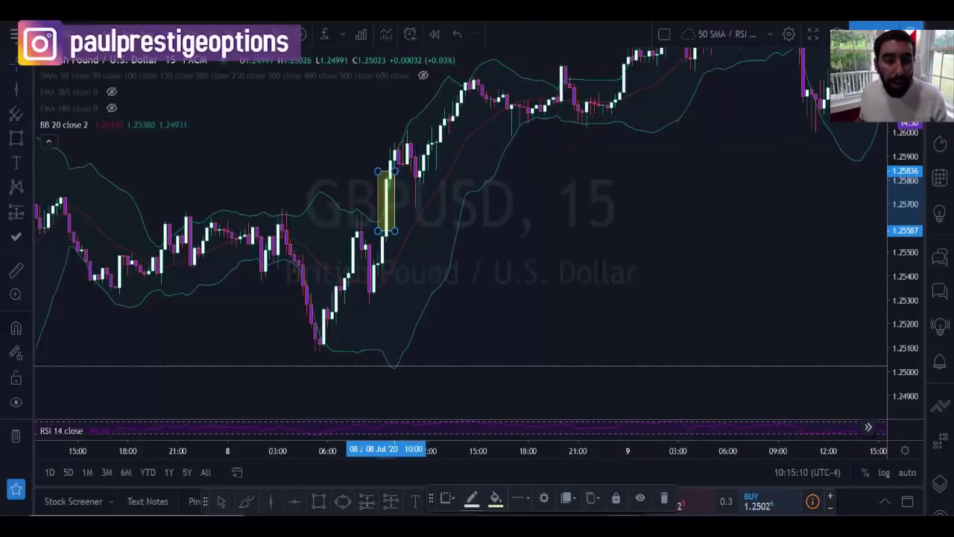
- Draw a small rectangle around the candle crossing the lower Bollinger Band near 08 Jul 04:15, from about 1.25496 to 1.25399
{"action": "left_click", "coordinate": [489, 330]}
{"action": "mouse_move", "coordinate": [490, 330]}
{"action": "left_mouse_down"}
{"action": "mouse_move", "coordinate": [562, 237]}
{"action": "mouse_move", "coordinate": [438, 214]}
{"action": "left_mouse_up"}
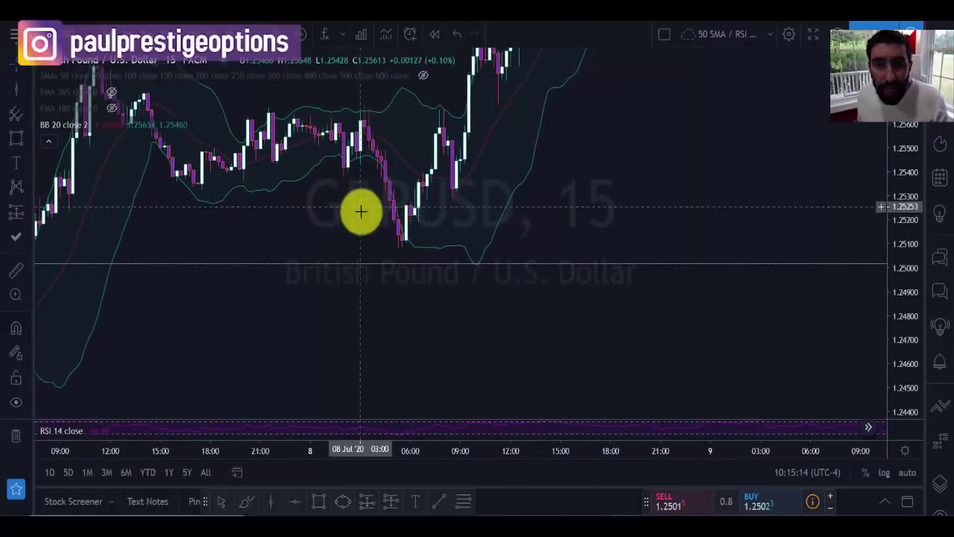
{"action": "left_click", "coordinate": [16, 138]}
{"action": "left_click_drag", "start_coordinate": [368, 165], "coordinate": [376, 200]}
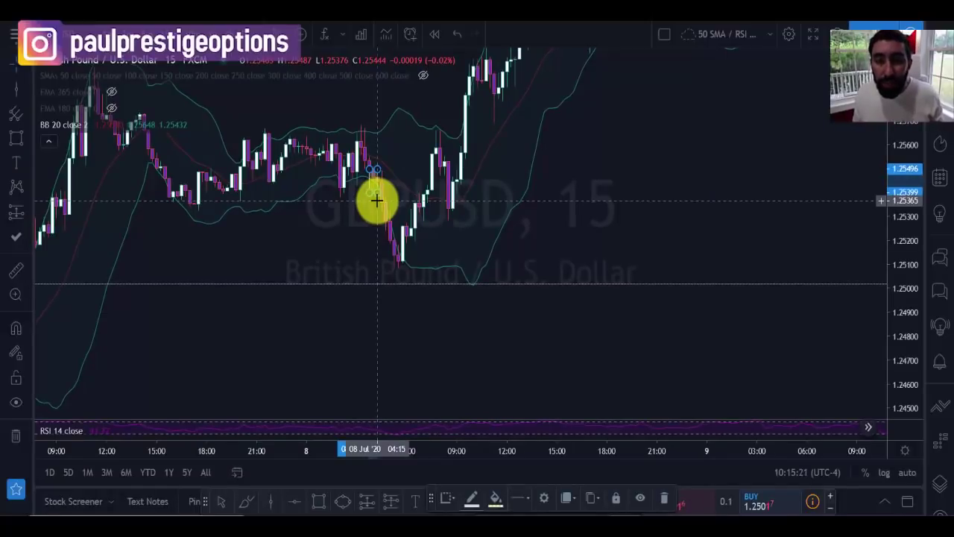
{"action": "left_click_drag", "start_coordinate": [376, 200], "coordinate": [411, 271]}
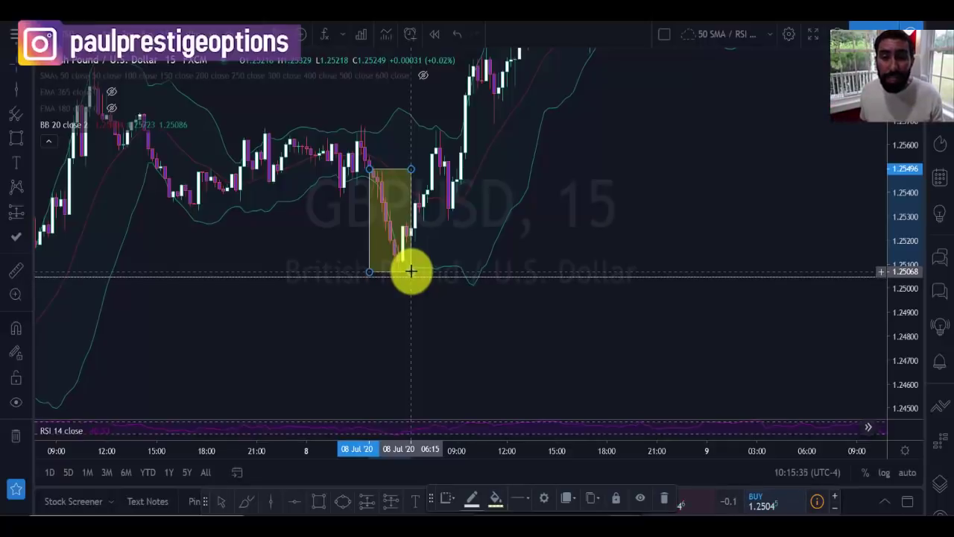
{"action": "left_click", "coordinate": [455, 33]}
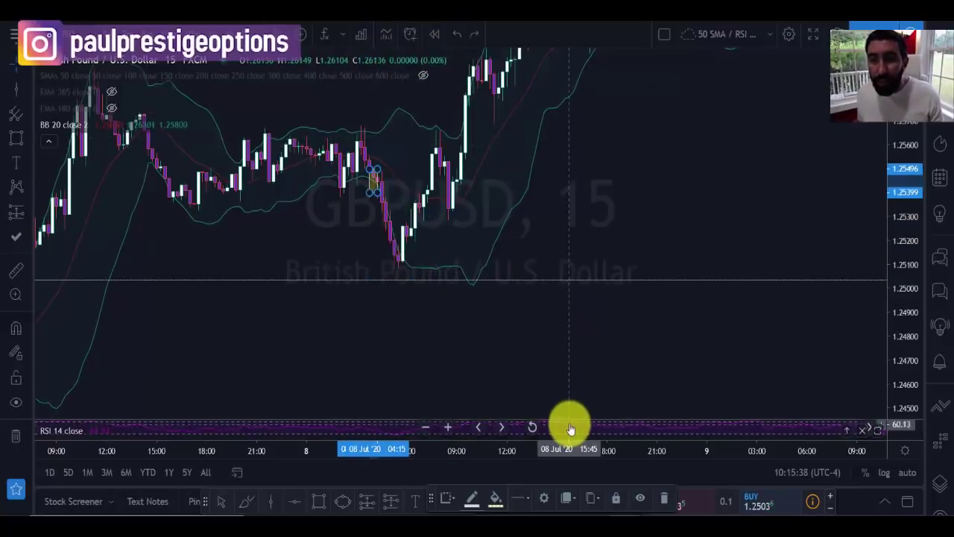
- Enlarge the RSI pane until it takes up most of the chart height
{"action": "left_click_drag", "start_coordinate": [569, 419], "coordinate": [574, 272]}
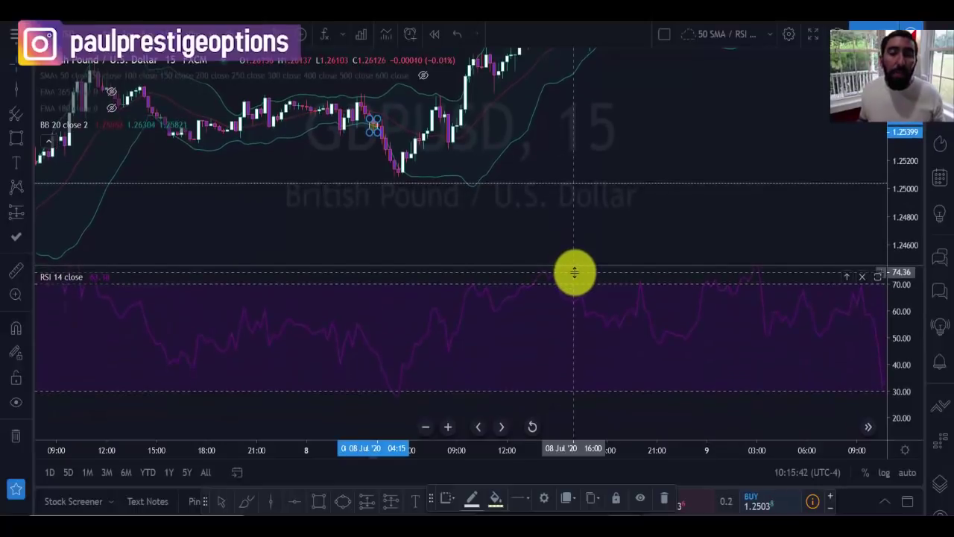
{"action": "left_click", "coordinate": [559, 232]}
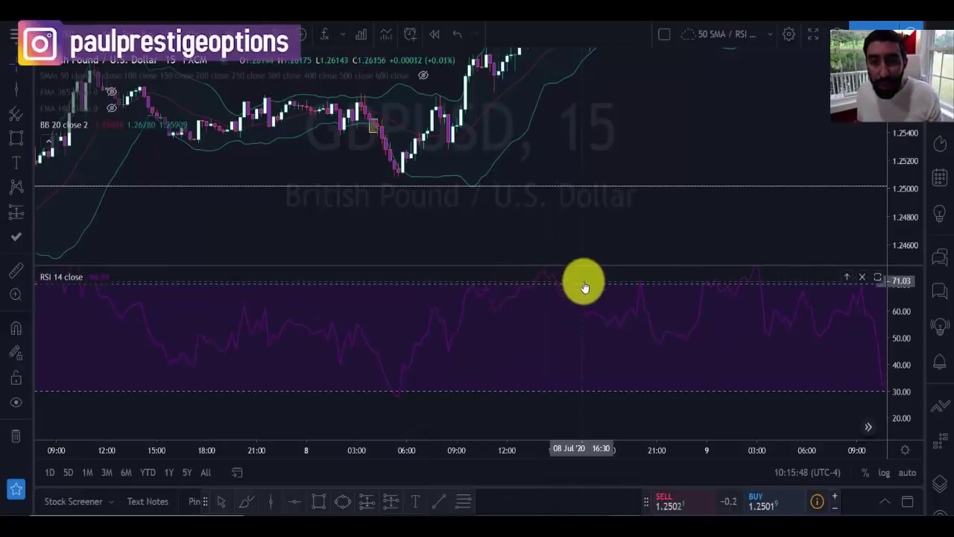
{"action": "left_click_drag", "start_coordinate": [441, 266], "coordinate": [458, 145]}
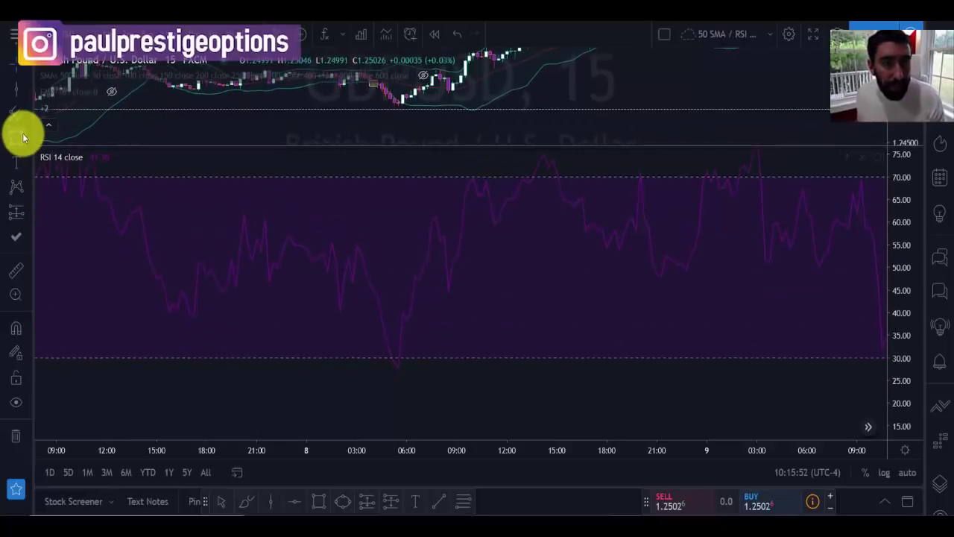
- Draw a wide rectangle over the RSI's 70 level from 08 Jul 04:15 to 09 Jul 08:00, with its upper edge at about 73.48
{"action": "key", "text": "alt+shift+r"}
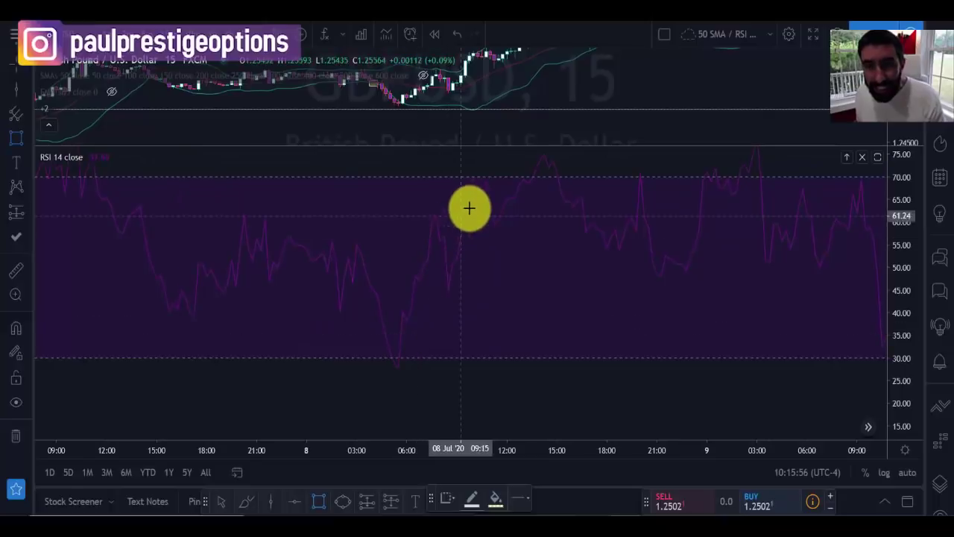
{"action": "left_click", "coordinate": [377, 161]}
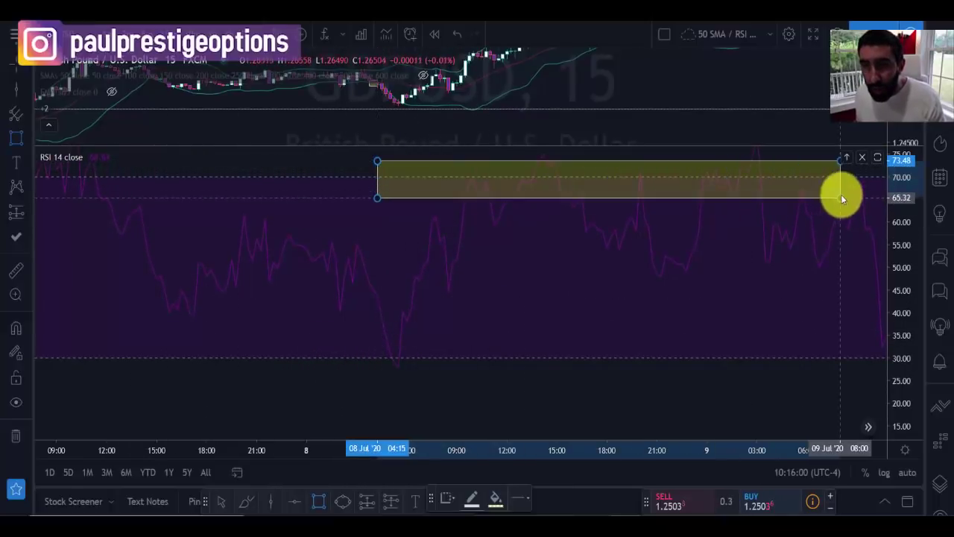
{"action": "left_click", "coordinate": [842, 186]}
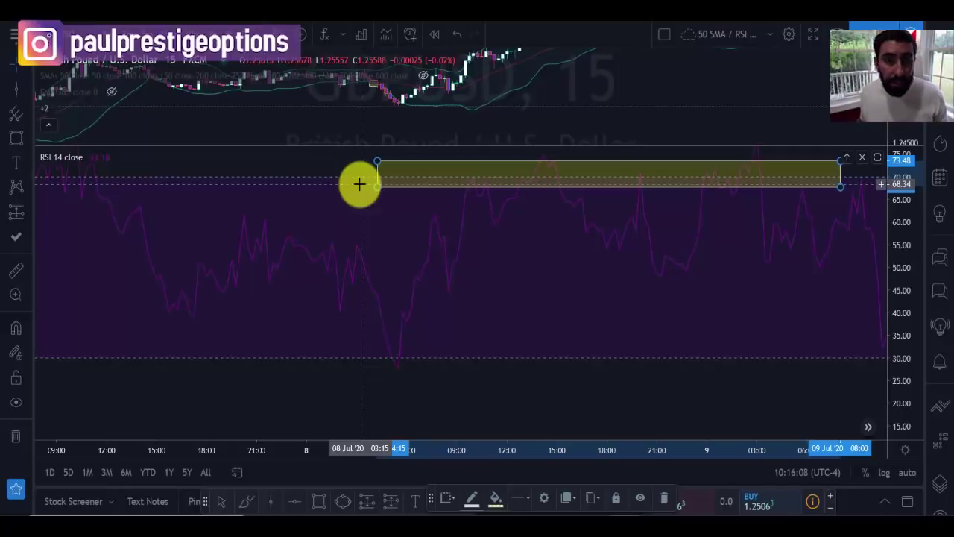
- Draw a wide rectangle around the RSI's 30 level, spanning most of the visible time range
{"action": "left_click", "coordinate": [428, 321]}
{"action": "scroll", "coordinate": [428, 321], "scroll_direction": "up", "scroll_amount": 3}
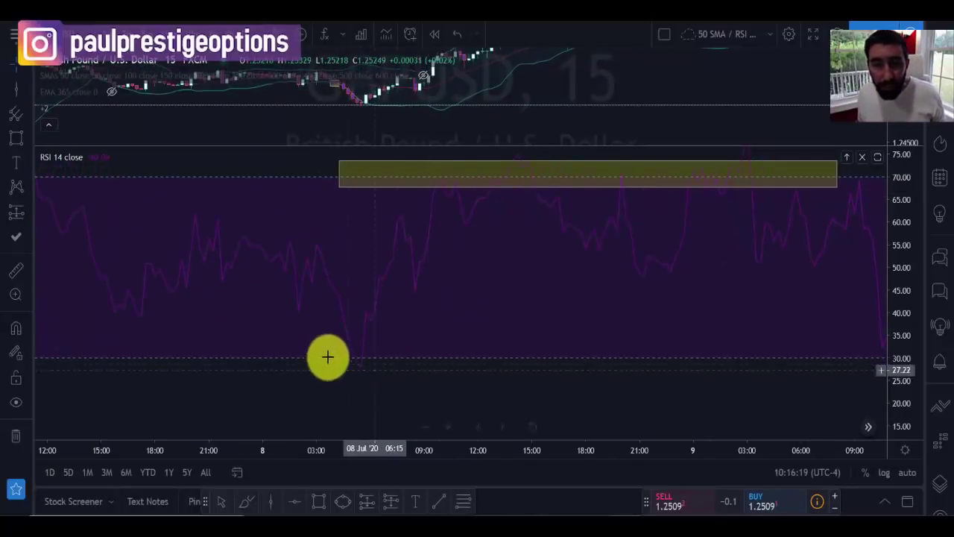
{"action": "left_click", "coordinate": [16, 138]}
{"action": "left_click", "coordinate": [181, 337]}
{"action": "left_click", "coordinate": [841, 367]}
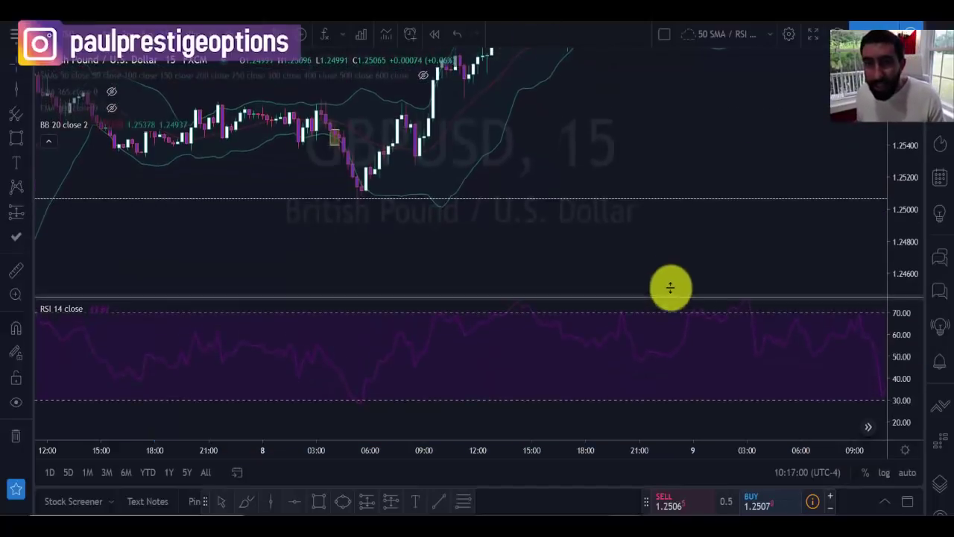
- Reduce the RSI pane's height to give the price chart more room
{"action": "left_click_drag", "start_coordinate": [671, 285], "coordinate": [653, 333]}
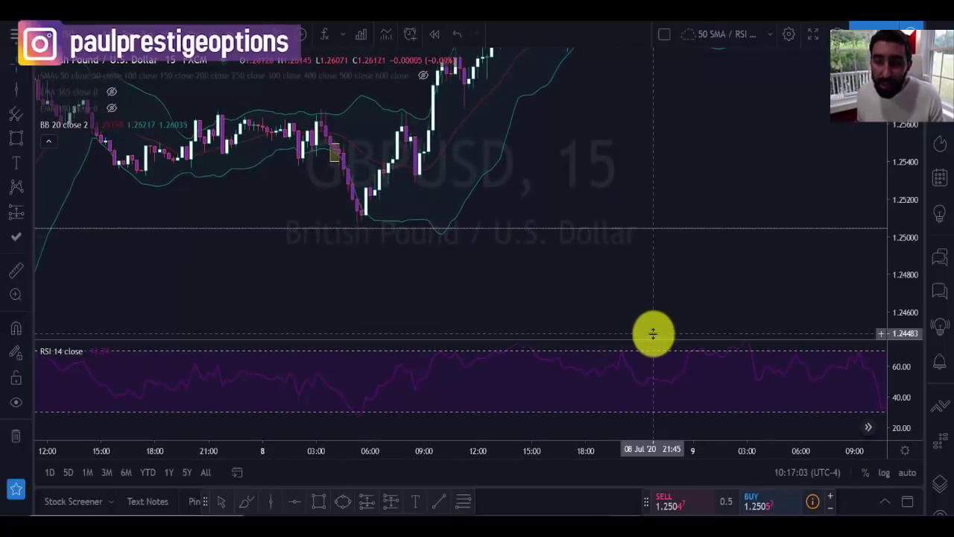
- Search the indicator library for "bollin" and "rsi" without adding an indicator
{"action": "left_click", "coordinate": [324, 33]}
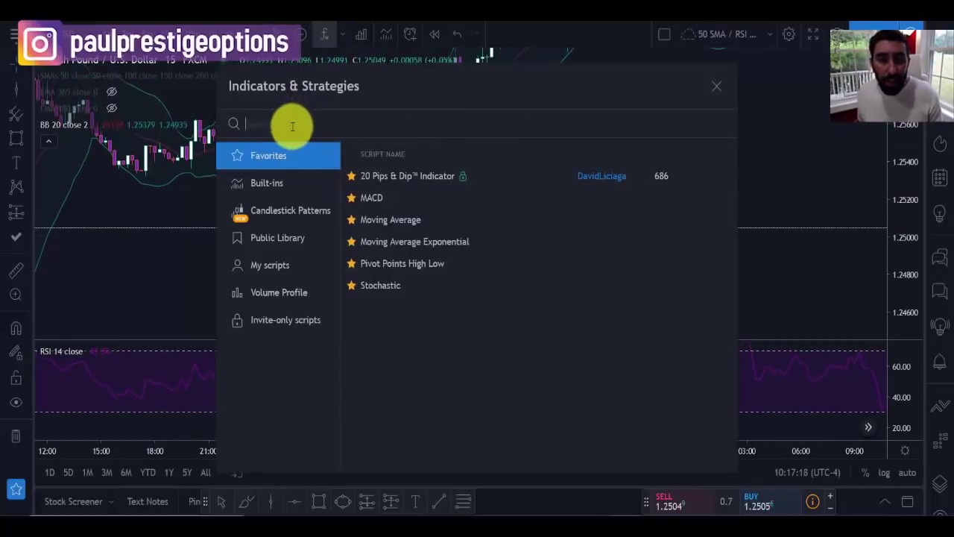
{"action": "type", "text": "bollin"}
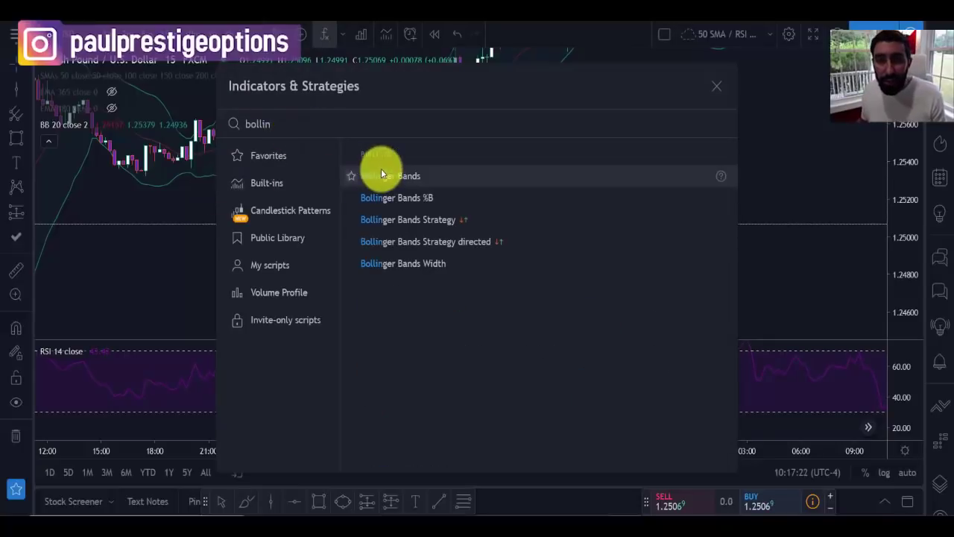
{"action": "double_click", "coordinate": [296, 125]}
{"action": "type", "text": "rsi"}
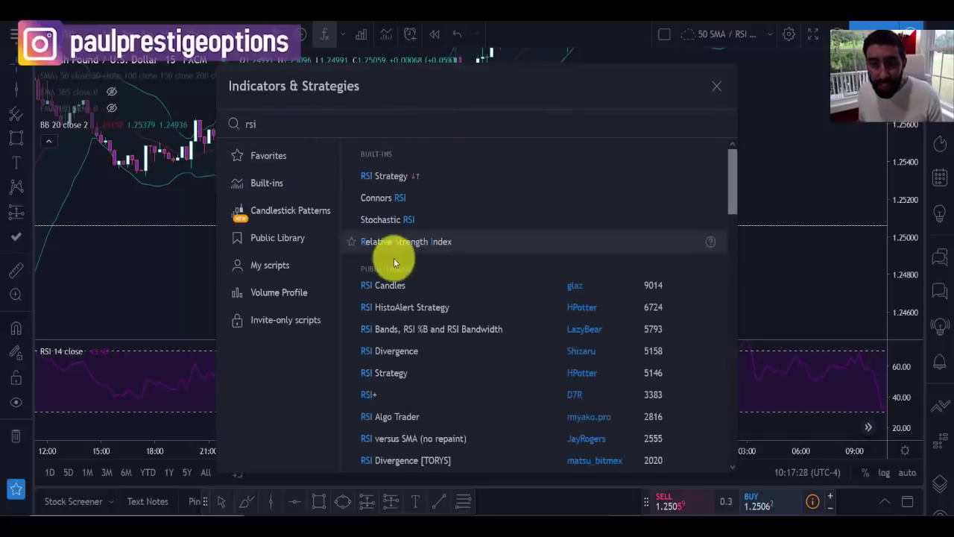
{"action": "left_click", "coordinate": [718, 87]}
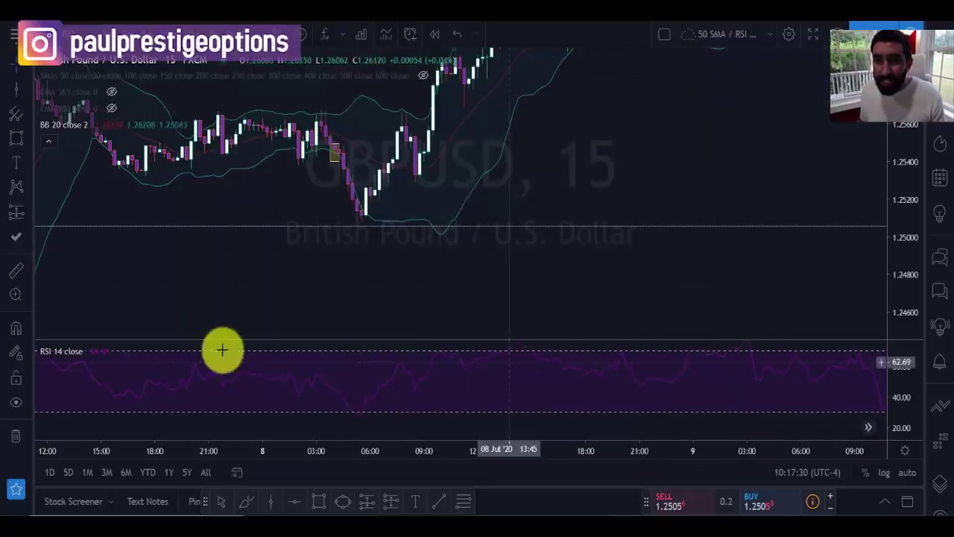
- Examine the input settings of the RSI and Bollinger Bands indicators
{"action": "left_click_drag", "start_coordinate": [578, 279], "coordinate": [639, 300]}
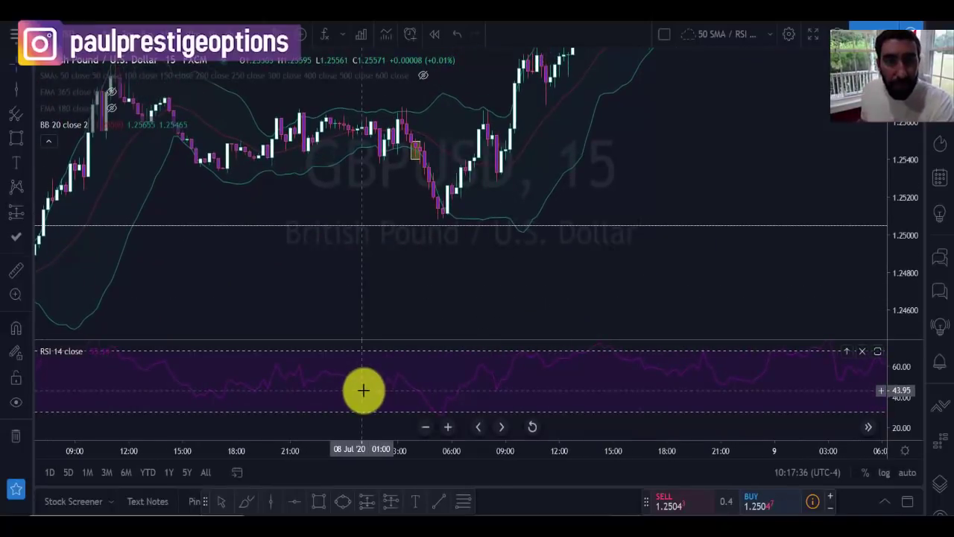
{"action": "left_click_drag", "start_coordinate": [615, 264], "coordinate": [582, 273]}
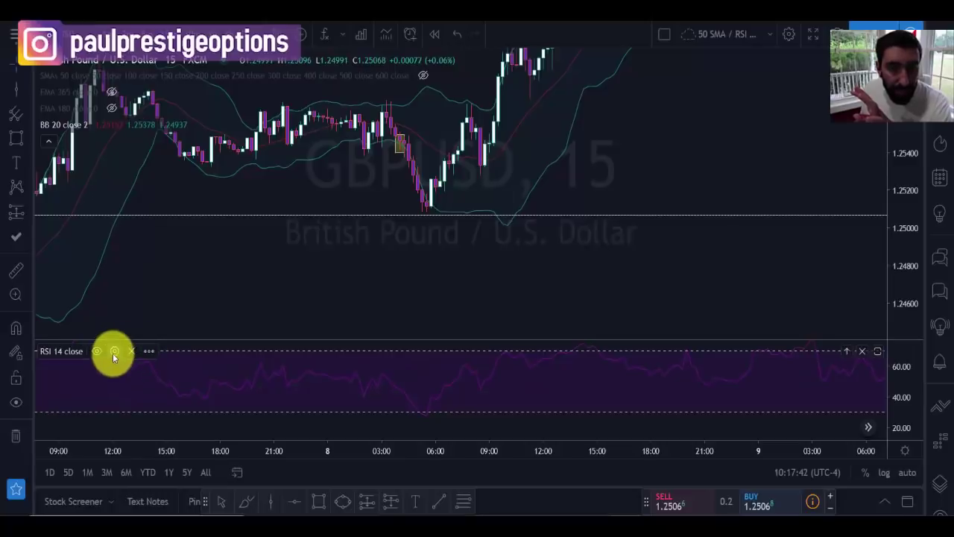
{"action": "left_click", "coordinate": [115, 351]}
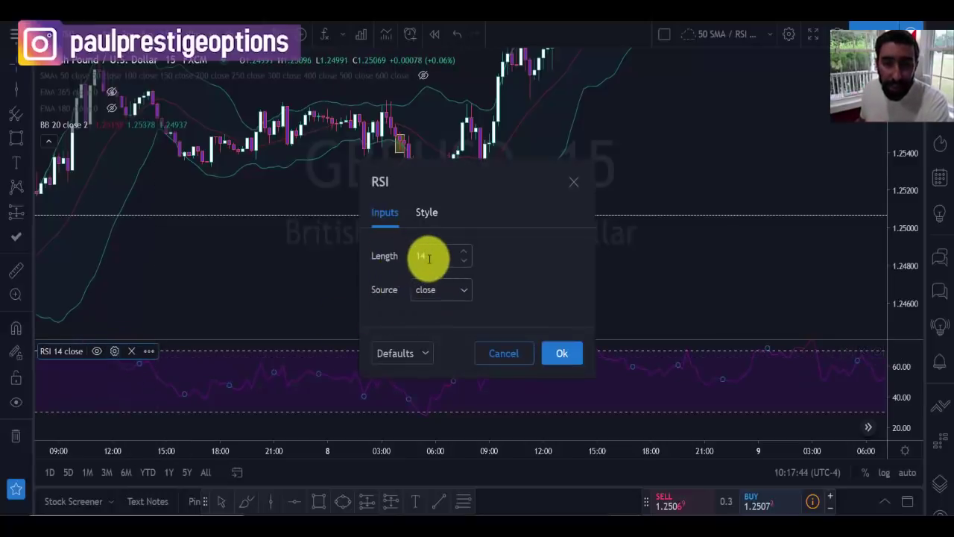
{"action": "left_click", "coordinate": [575, 183]}
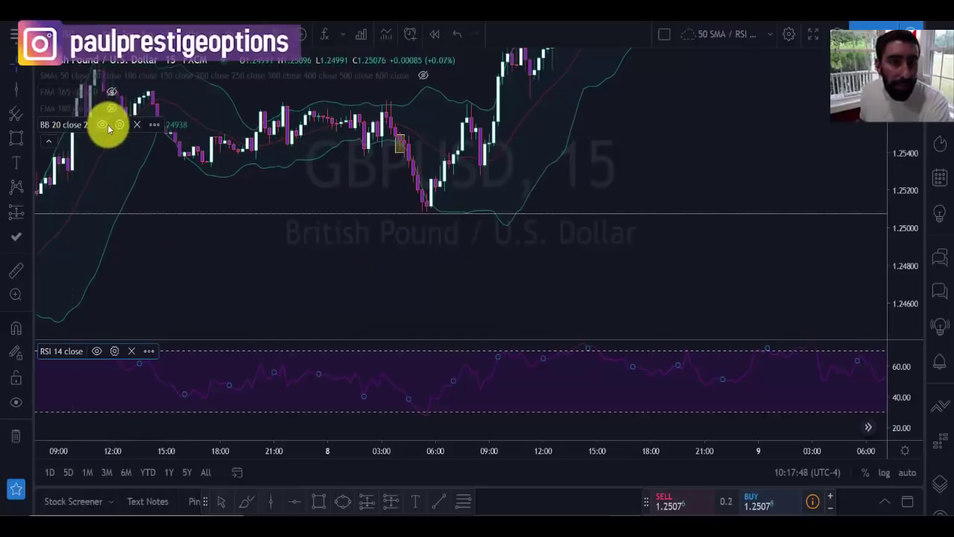
{"action": "left_click", "coordinate": [119, 125]}
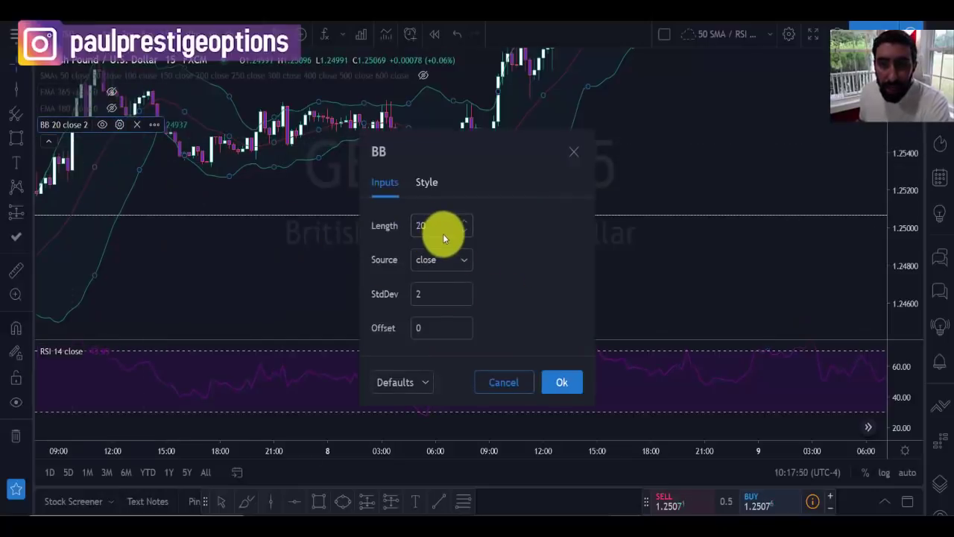
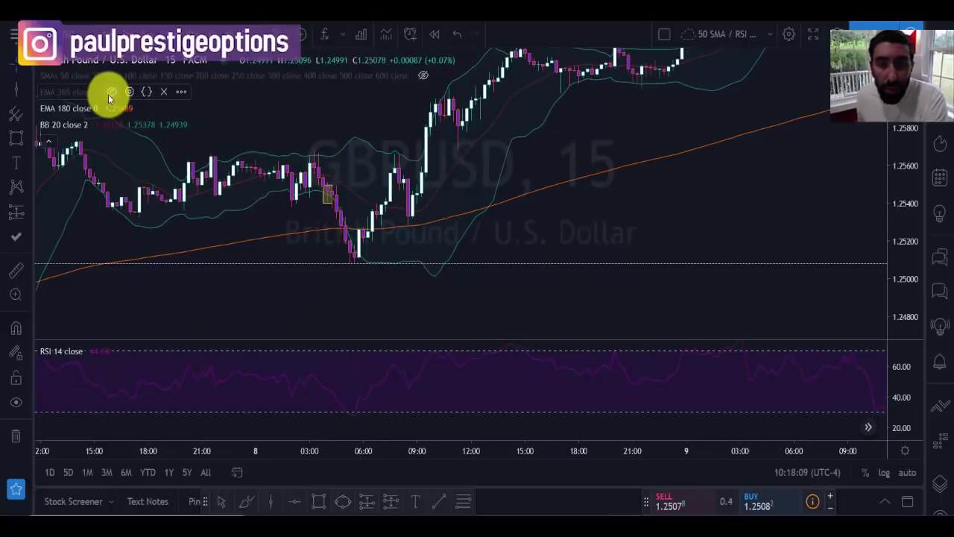
- Search the indicator library for "moving" without adding an indicator
{"action": "left_click", "coordinate": [326, 35]}
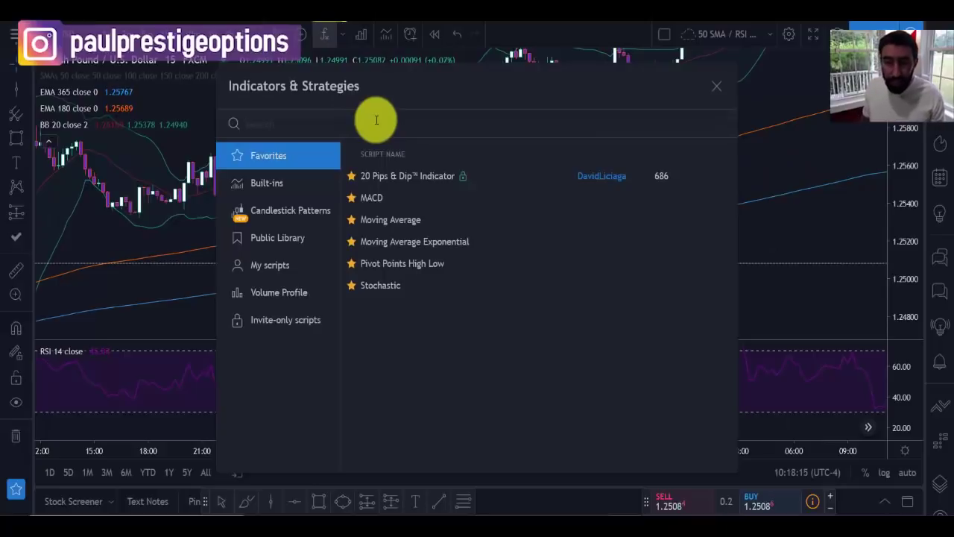
{"action": "type", "text": "moving"}
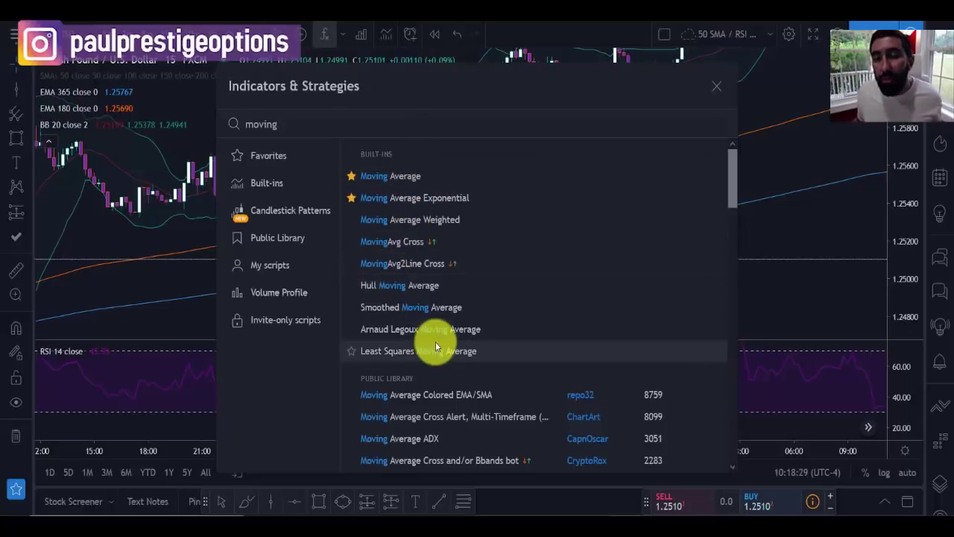
{"action": "left_click", "coordinate": [714, 89]}
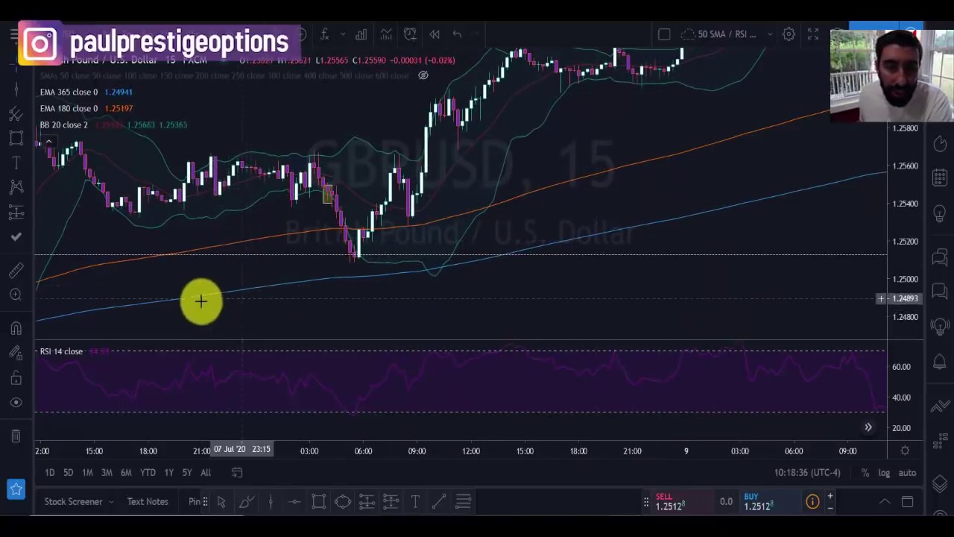
- Examine the input and style settings of the 365 EMA, including its length and the line colour palette
{"action": "left_click", "coordinate": [131, 93]}
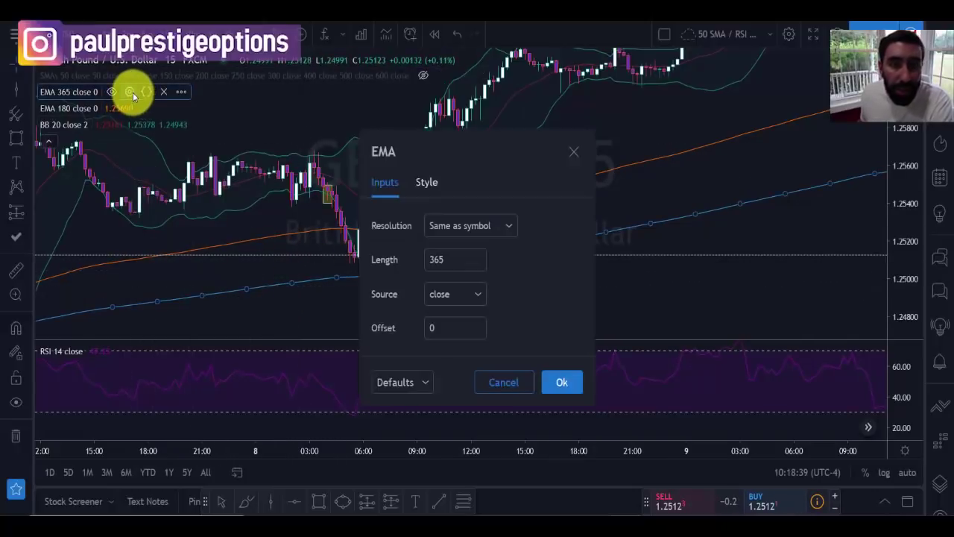
{"action": "left_click", "coordinate": [432, 184]}
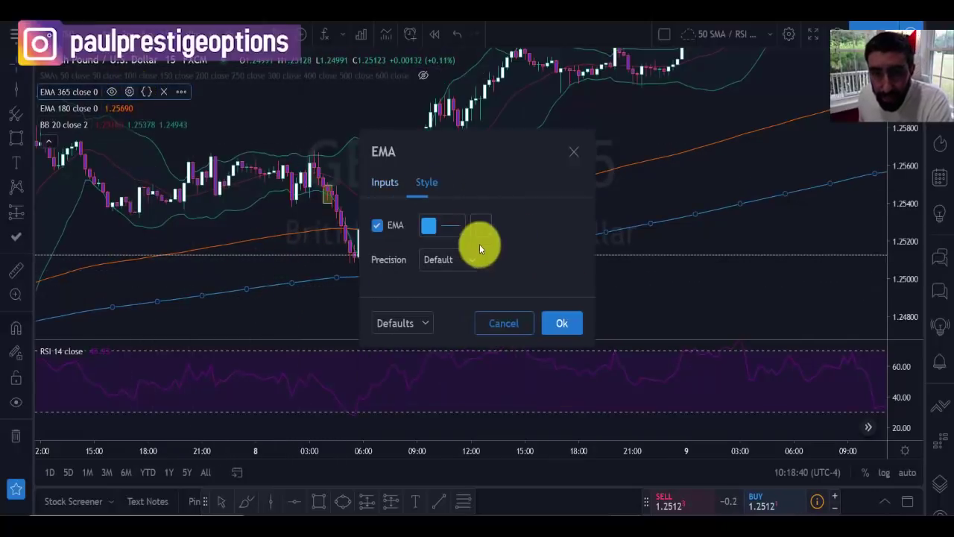
{"action": "left_click", "coordinate": [435, 230]}
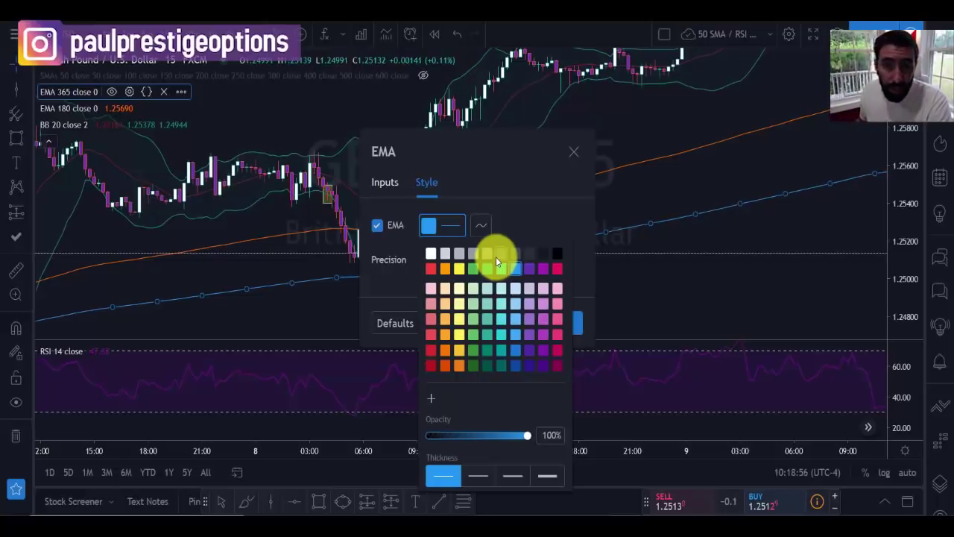
{"action": "left_click", "coordinate": [400, 195]}
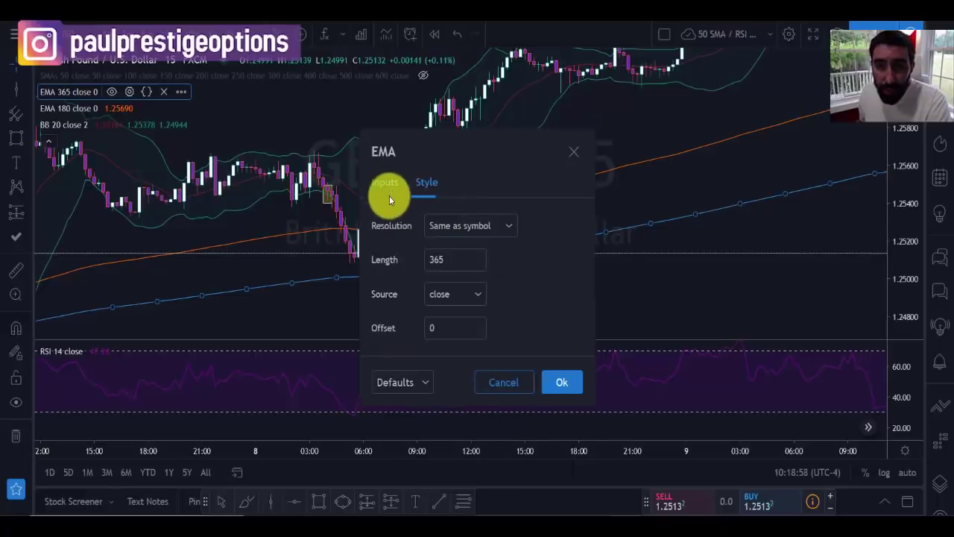
{"action": "double_click", "coordinate": [440, 260]}
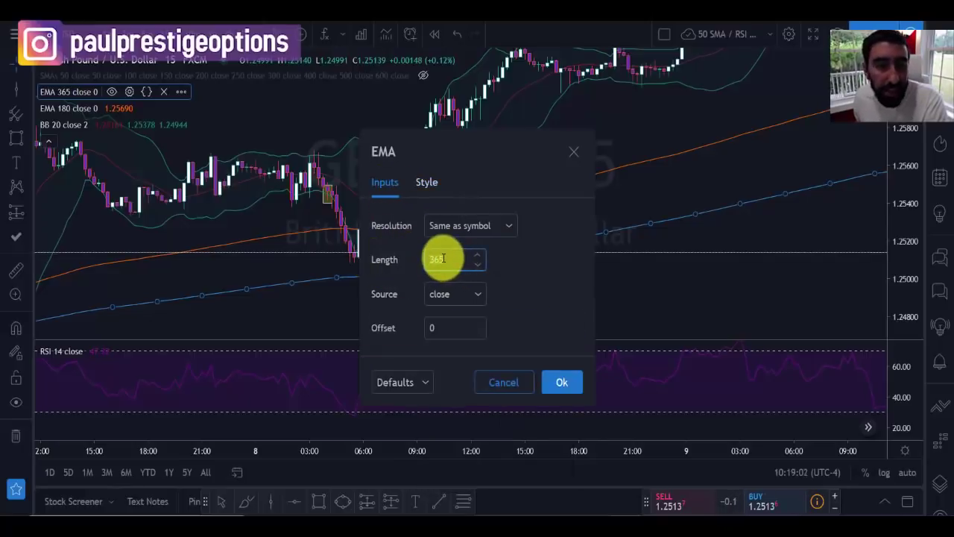
{"action": "left_click", "coordinate": [545, 392]}
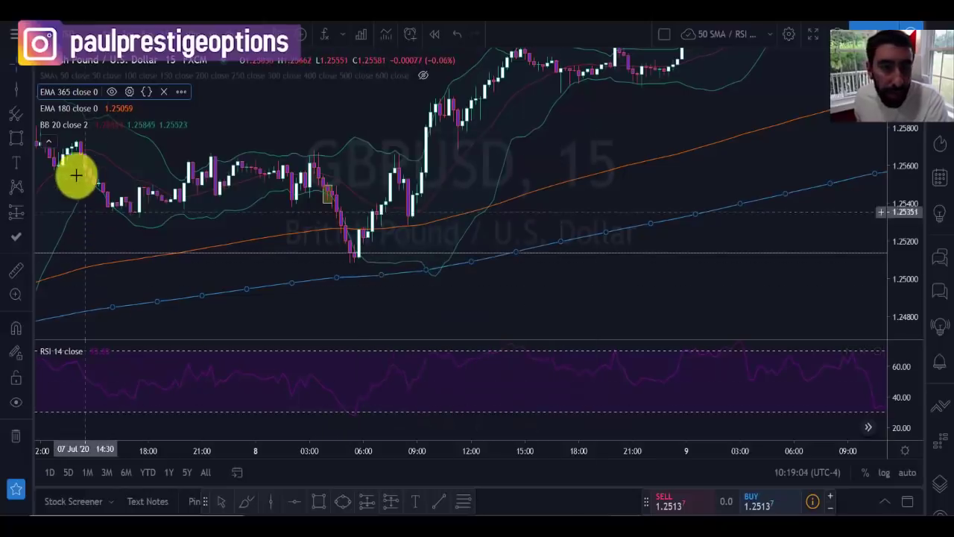
- Examine the length and style settings of the 180 EMA, then deselect the indicator on the chart
{"action": "left_click", "coordinate": [129, 108]}
{"action": "double_click", "coordinate": [448, 259]}
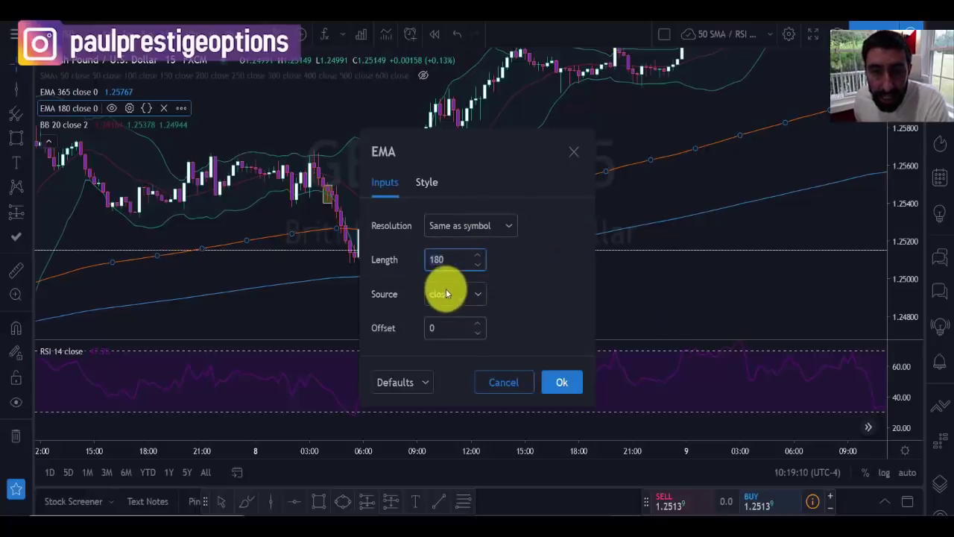
{"action": "left_click", "coordinate": [427, 183]}
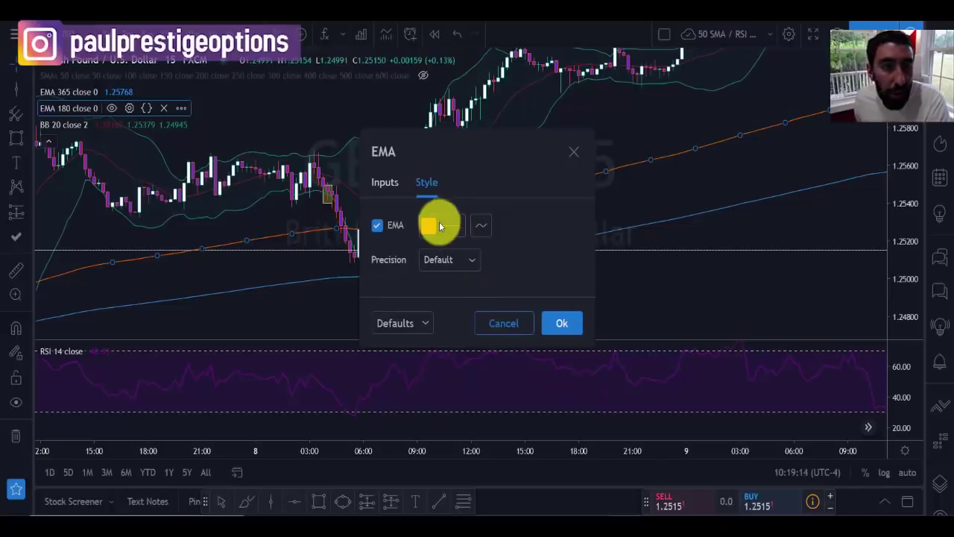
{"action": "left_click", "coordinate": [561, 323]}
{"action": "scroll", "coordinate": [788, 336], "scroll_direction": "down", "scroll_amount": 2}
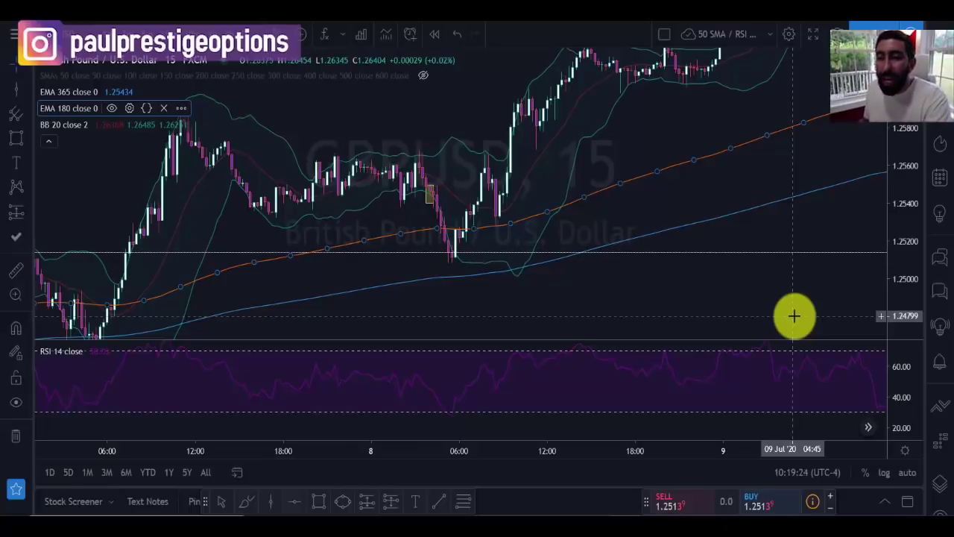
{"action": "left_click", "coordinate": [789, 270]}
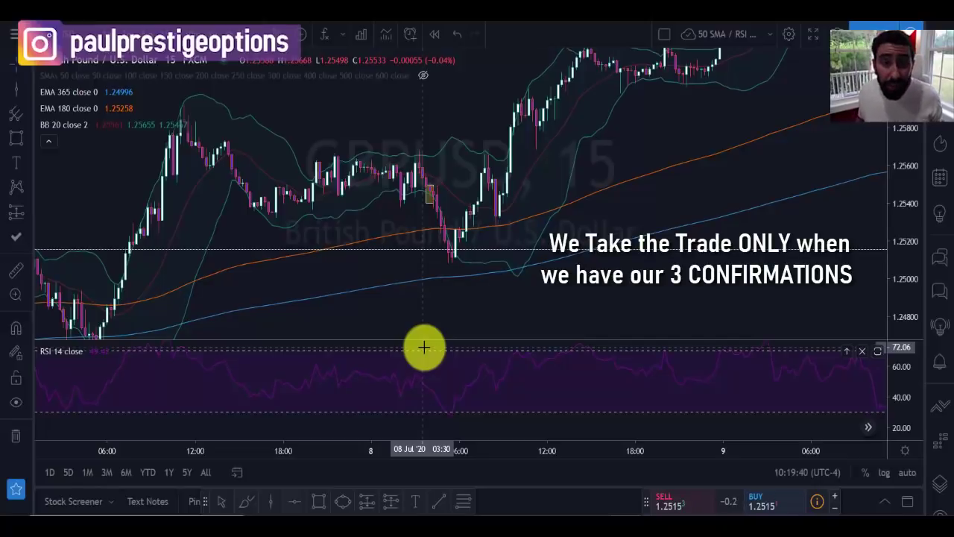
- Examine the trend of price against the 180 and 365 EMAs from 7 to 10 July
{"action": "left_click_drag", "start_coordinate": [424, 347], "coordinate": [515, 256]}
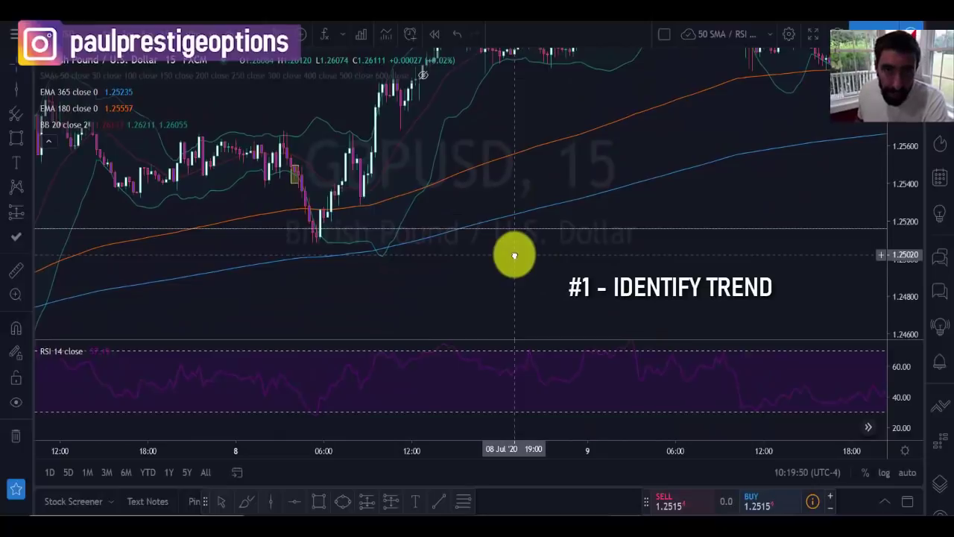
{"action": "left_click_drag", "start_coordinate": [575, 273], "coordinate": [483, 305]}
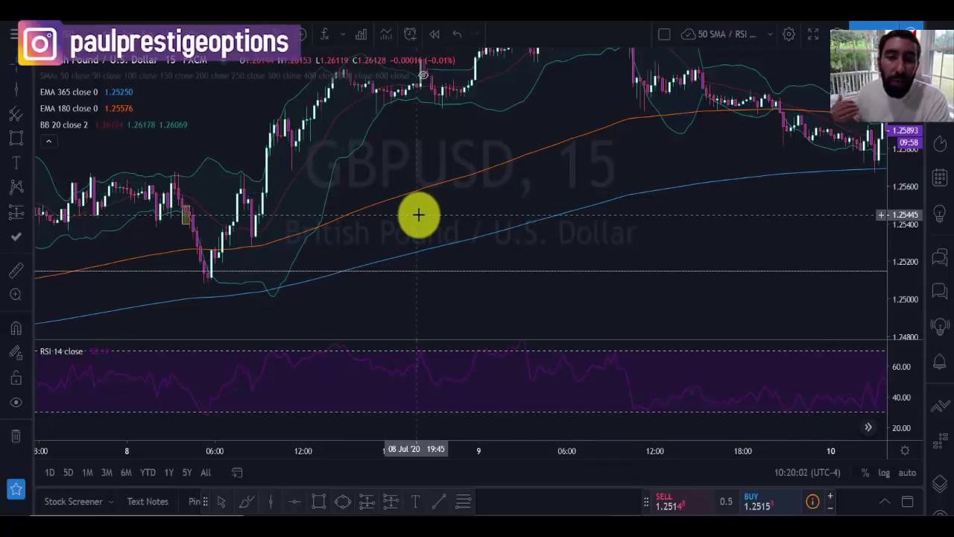
{"action": "scroll", "coordinate": [418, 214], "scroll_direction": "down", "scroll_amount": 3}
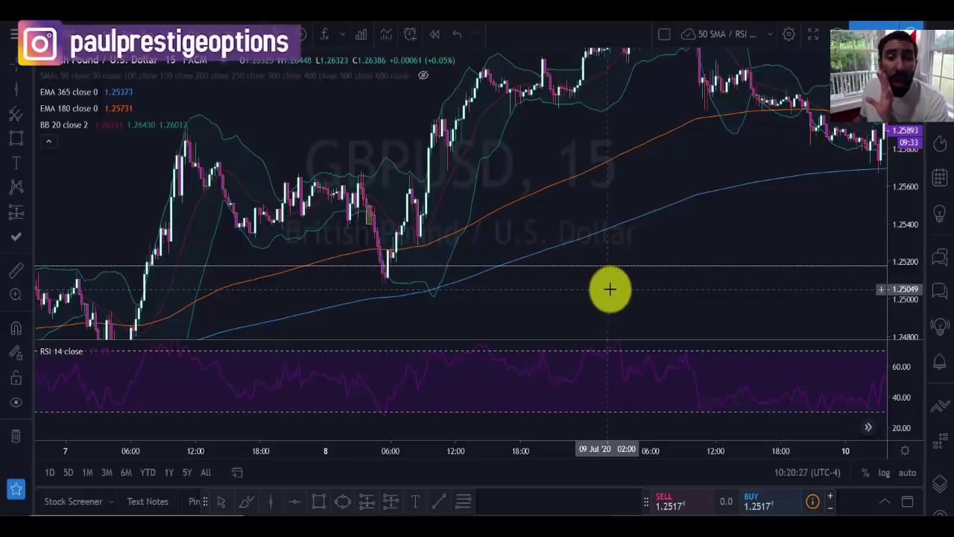
{"action": "left_click_drag", "start_coordinate": [676, 299], "coordinate": [609, 270]}
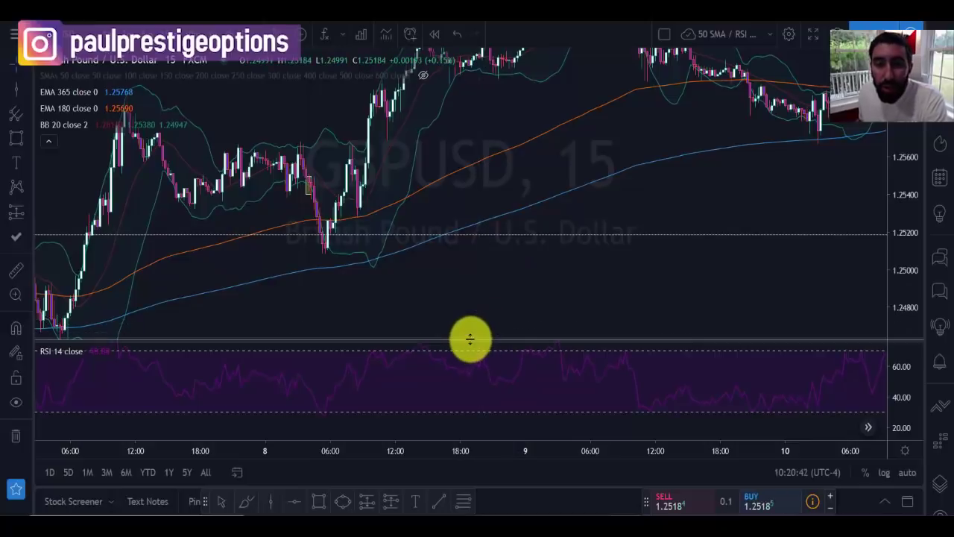
- Increase the RSI pane's height so its swings around the 70 and 30 levels are easier to read
{"action": "left_click_drag", "start_coordinate": [470, 340], "coordinate": [481, 250]}
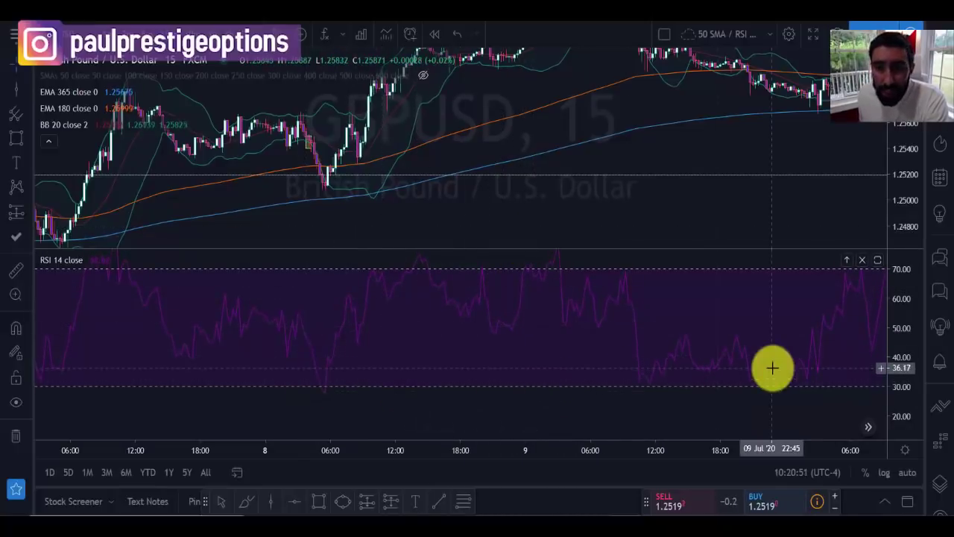
{"action": "scroll", "coordinate": [394, 396], "scroll_direction": "down", "scroll_amount": 1}
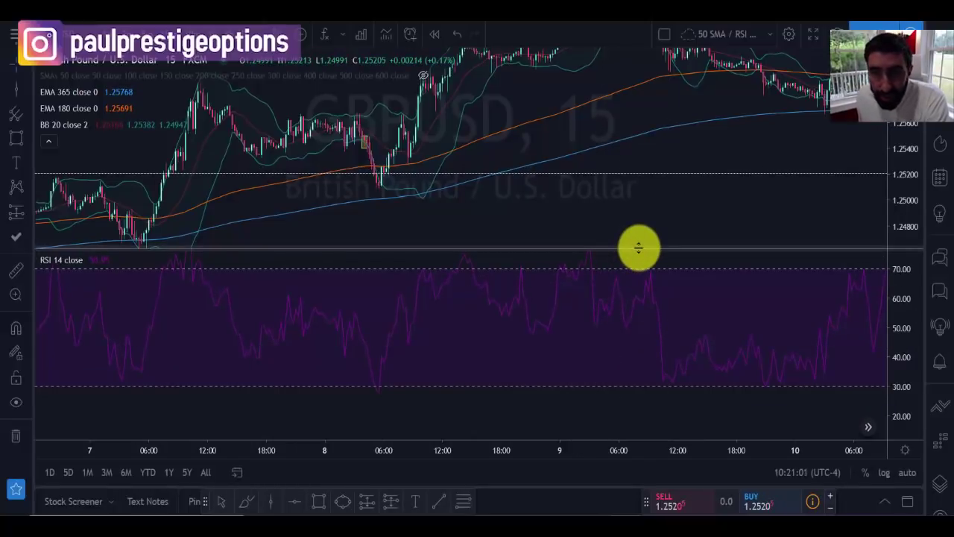
{"action": "left_click_drag", "start_coordinate": [639, 247], "coordinate": [639, 197]}
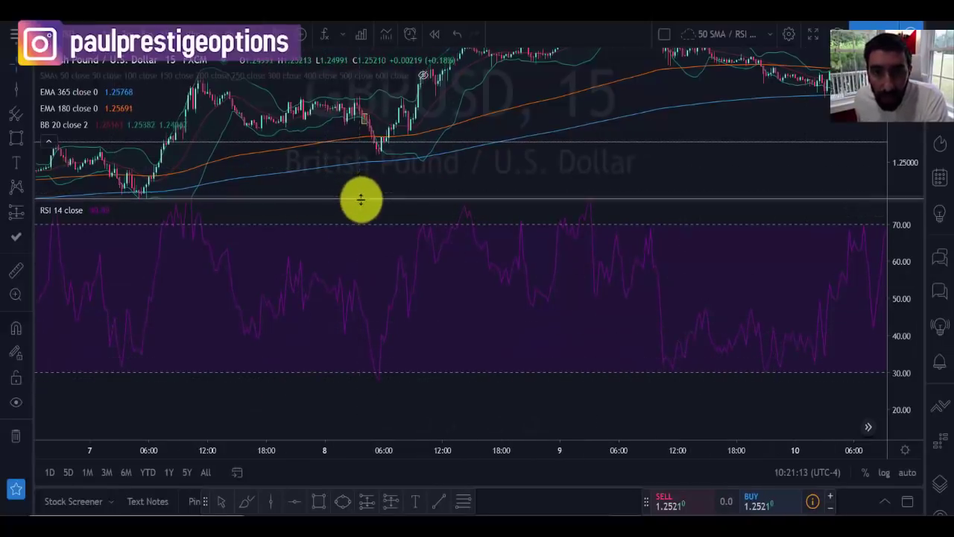
{"action": "left_click_drag", "start_coordinate": [362, 200], "coordinate": [366, 290]}
- Draw a rectangle around the RSI low on 7 July from 01:00 to 04:45, between about 33.84 and 26.15
{"action": "scroll", "coordinate": [419, 234], "scroll_direction": "down", "scroll_amount": 2}
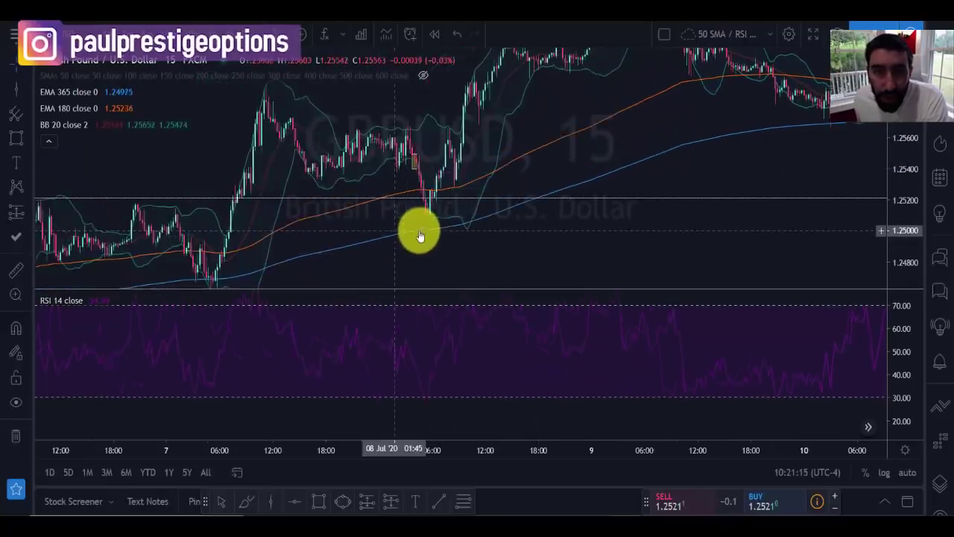
{"action": "left_click_drag", "start_coordinate": [421, 263], "coordinate": [497, 179]}
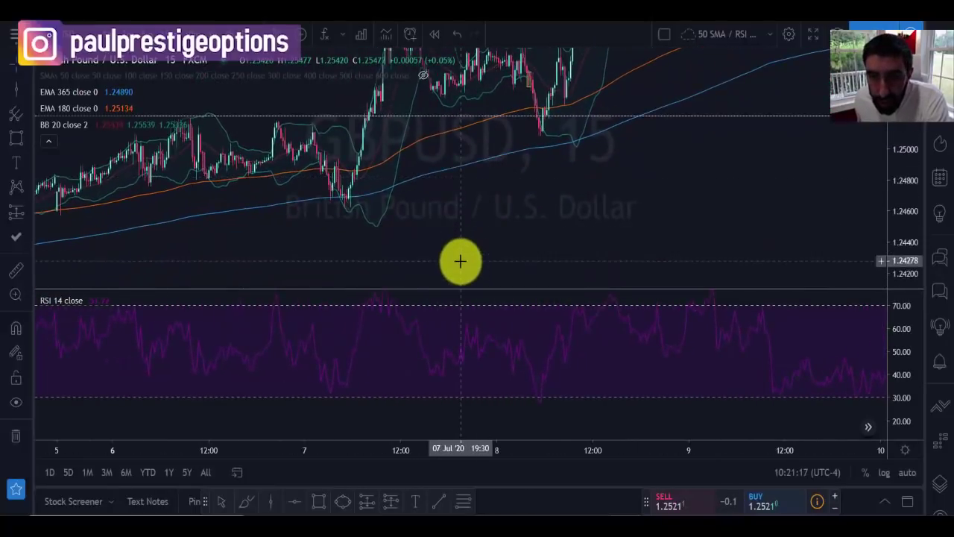
{"action": "mouse_move", "coordinate": [460, 261]}
{"action": "left_mouse_down"}
{"action": "mouse_move", "coordinate": [507, 215]}
{"action": "mouse_move", "coordinate": [492, 219]}
{"action": "left_mouse_up"}
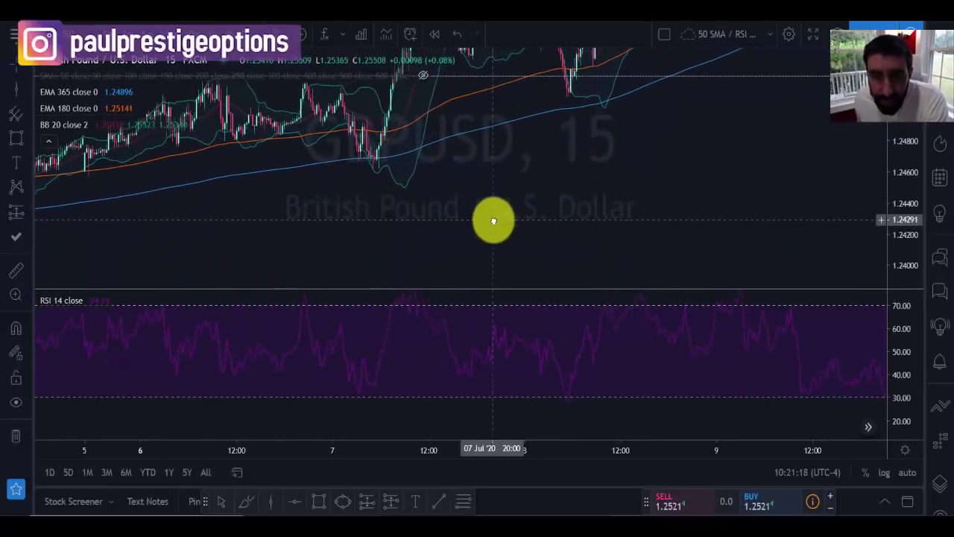
{"action": "left_click", "coordinate": [16, 139]}
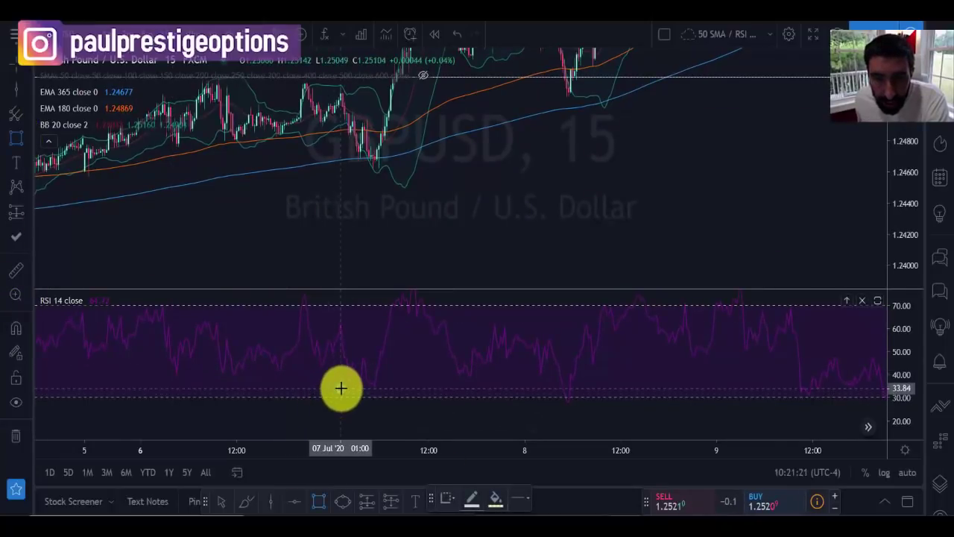
{"action": "mouse_move", "coordinate": [341, 389]}
{"action": "left_mouse_down"}
{"action": "mouse_move", "coordinate": [351, 405]}
{"action": "mouse_move", "coordinate": [374, 407]}
{"action": "left_mouse_up"}
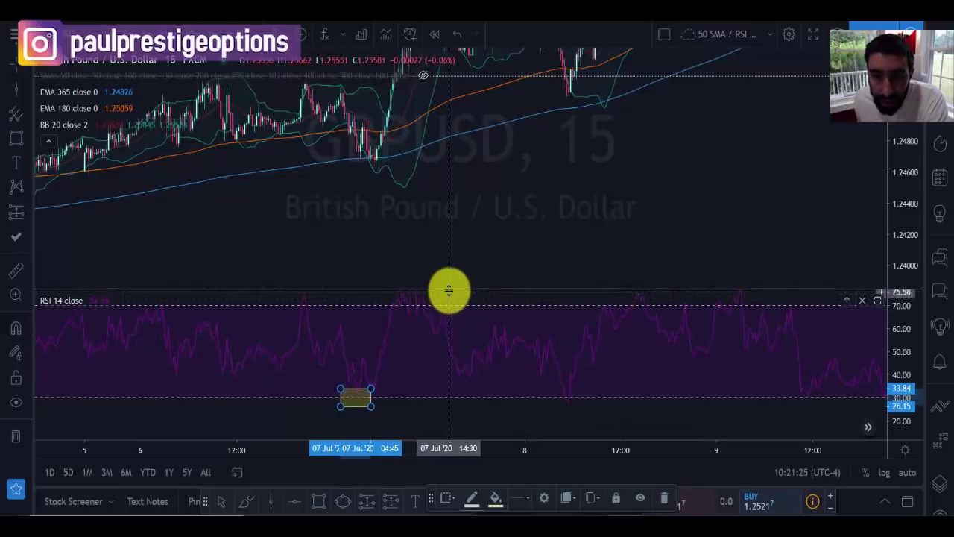
{"action": "mouse_move", "coordinate": [448, 290]}
{"action": "left_mouse_down"}
{"action": "mouse_move", "coordinate": [451, 189]}
{"action": "mouse_move", "coordinate": [445, 284]}
{"action": "left_mouse_up"}
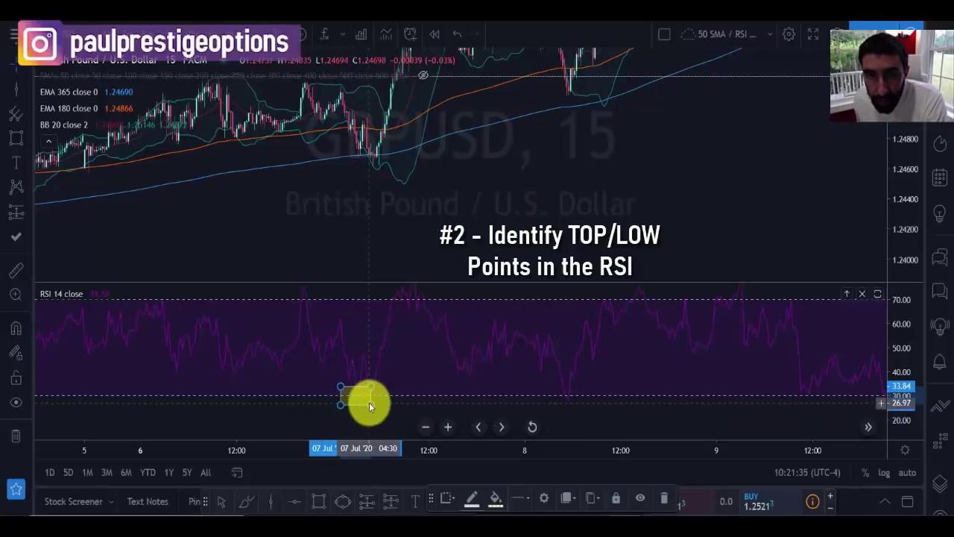
- Reduce the RSI pane's height to enlarge the price chart around the 7 July low
{"action": "scroll", "coordinate": [471, 246], "scroll_direction": "right", "scroll_amount": 5}
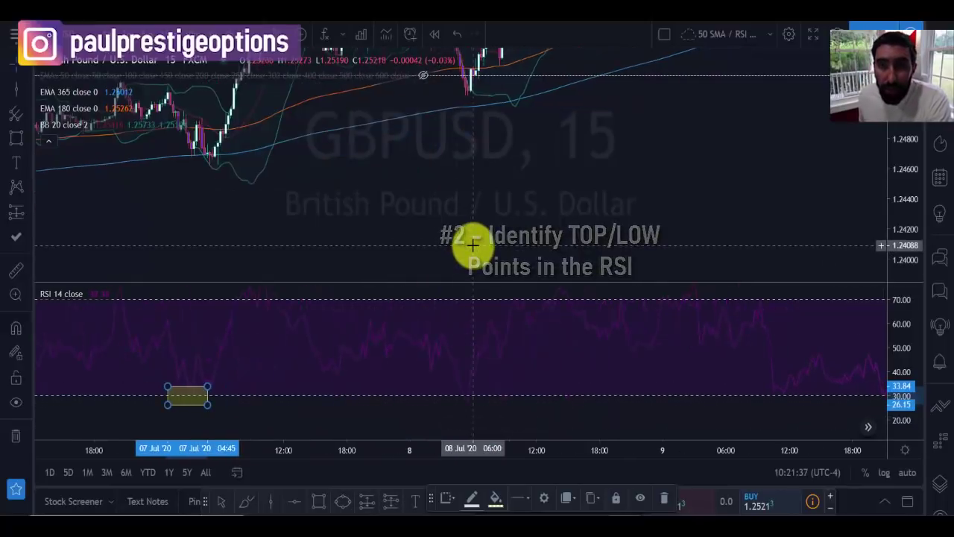
{"action": "left_click_drag", "start_coordinate": [447, 215], "coordinate": [485, 223]}
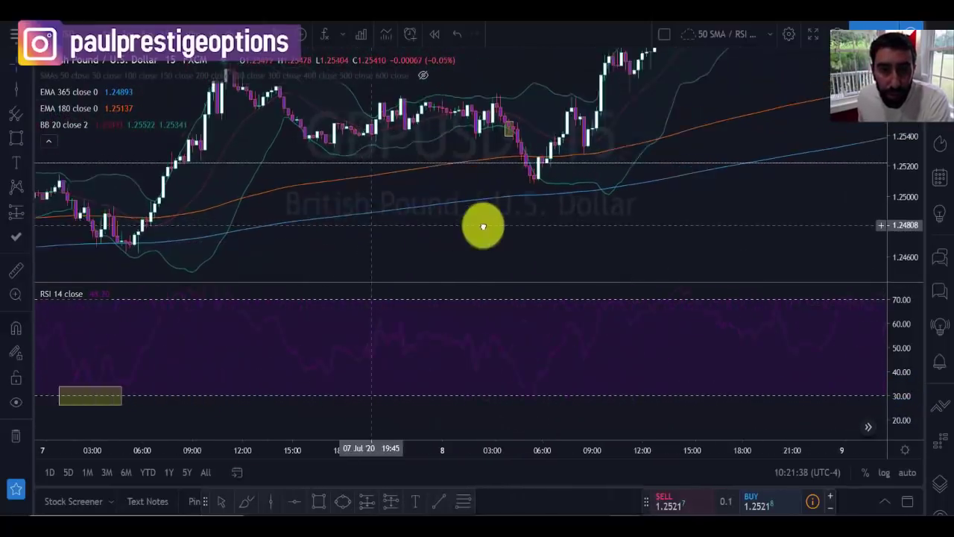
{"action": "left_click_drag", "start_coordinate": [432, 302], "coordinate": [437, 348]}
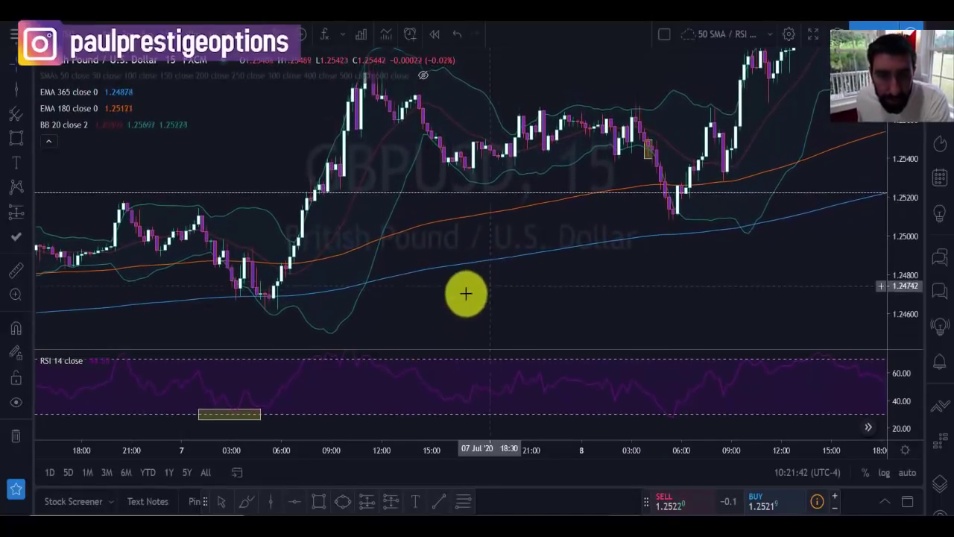
- Place vertical lines at 7 July 03:15 in both the RSI pane and the price chart, passing through the marked RSI low
{"action": "left_click_drag", "start_coordinate": [464, 294], "coordinate": [489, 247]}
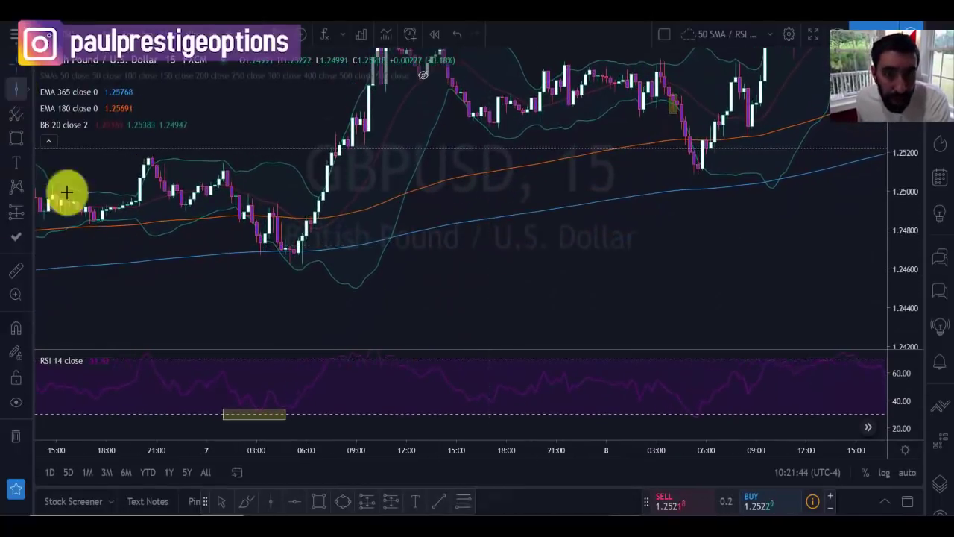
{"action": "left_click", "coordinate": [254, 405]}
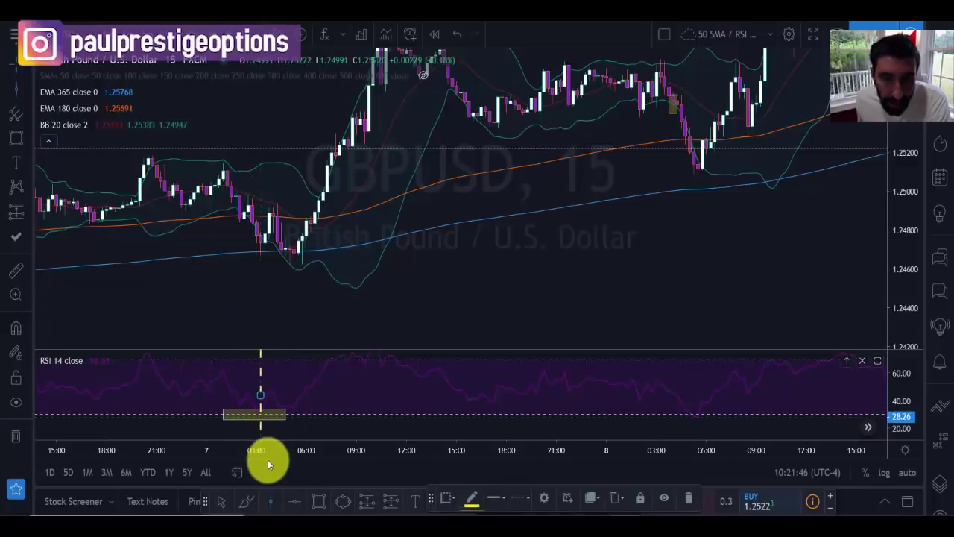
{"action": "left_click", "coordinate": [15, 95]}
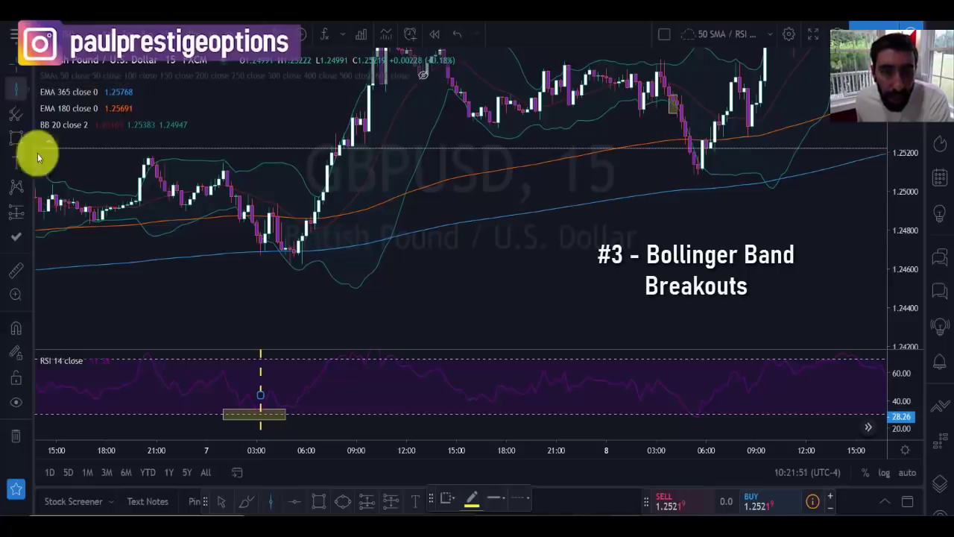
{"action": "left_click", "coordinate": [261, 242]}
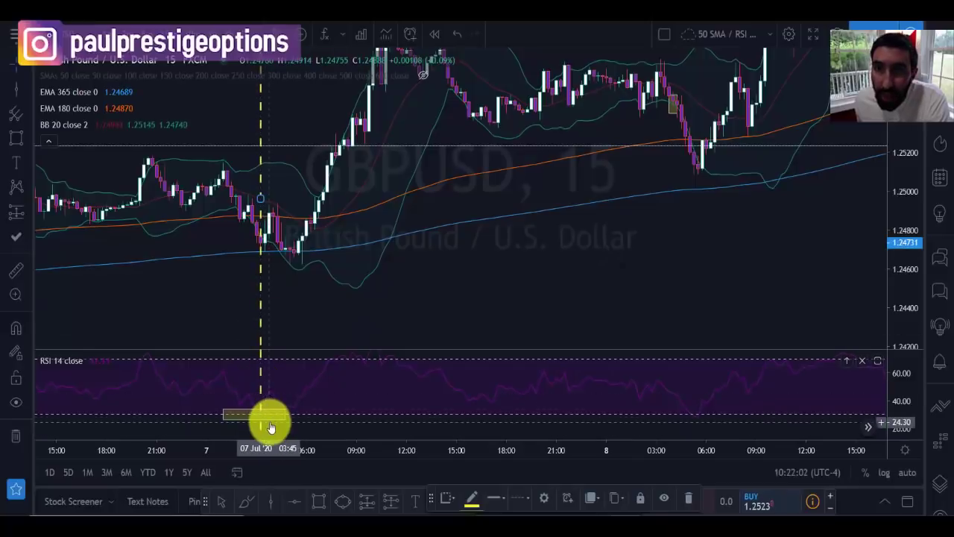
- Examine the 7 July 03:15 candle against the lower Bollinger Band, the marked RSI low and nearby support and resistance
{"action": "scroll", "coordinate": [290, 359], "scroll_direction": "down", "scroll_amount": 3}
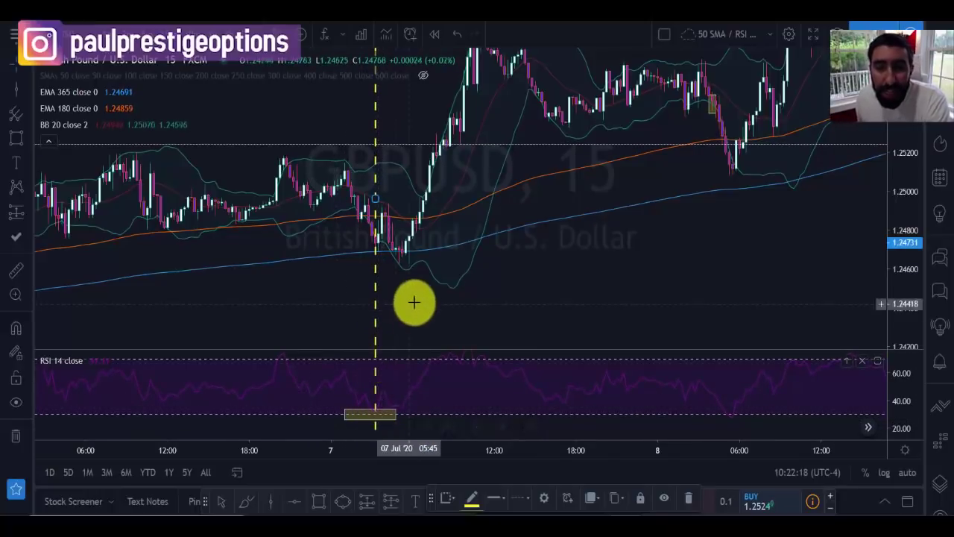
{"action": "left_click_drag", "start_coordinate": [511, 292], "coordinate": [605, 273]}
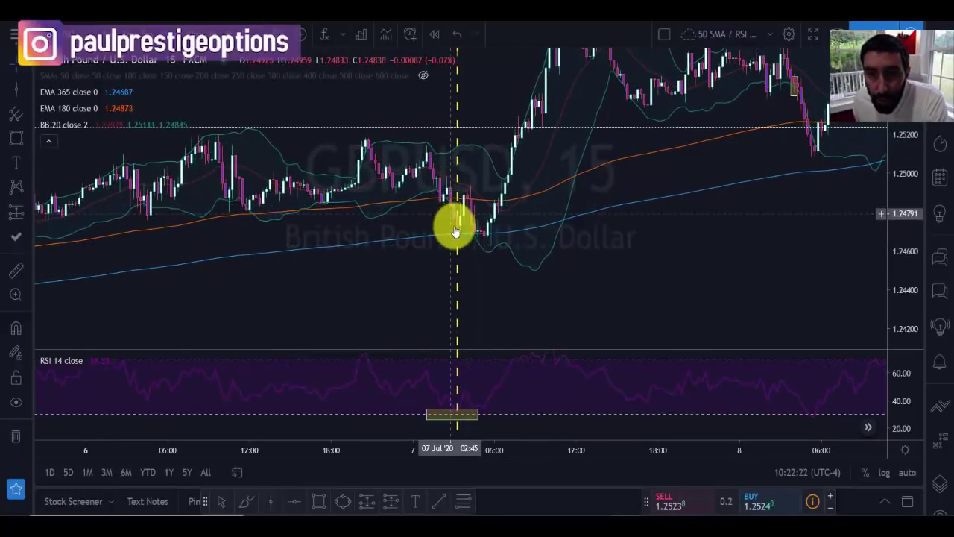
{"action": "scroll", "coordinate": [619, 297], "scroll_direction": "up", "scroll_amount": 3}
{"action": "left_click_drag", "start_coordinate": [403, 294], "coordinate": [589, 322]}
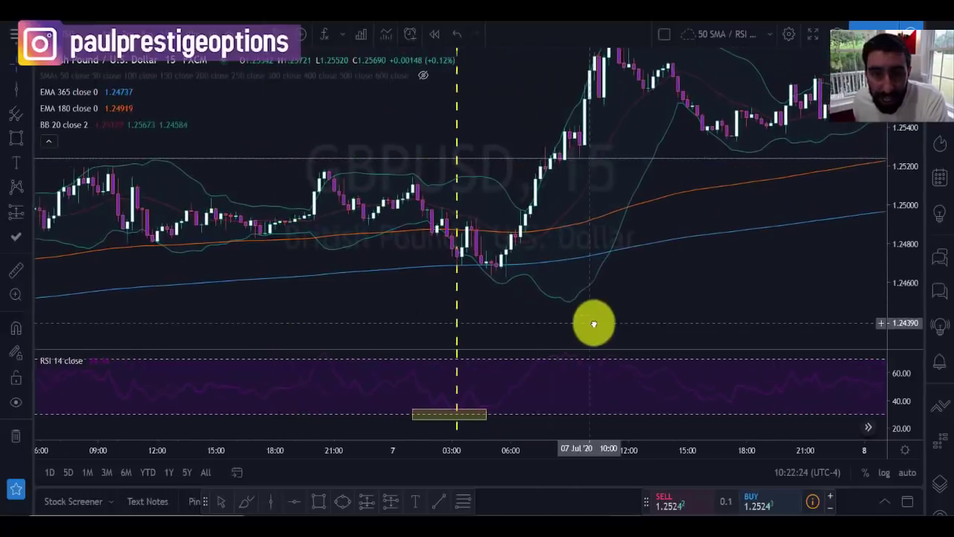
{"action": "scroll", "coordinate": [664, 277], "scroll_direction": "up", "scroll_amount": 1}
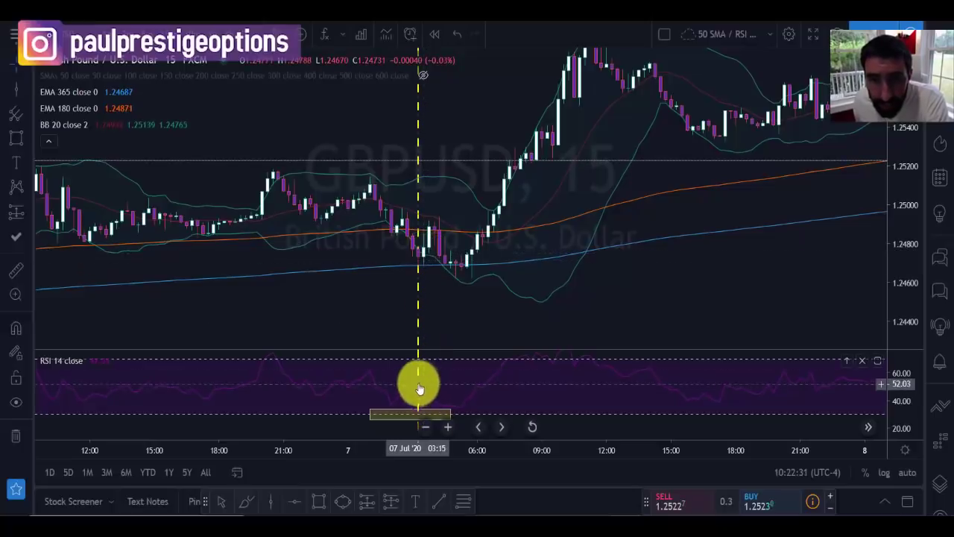
{"action": "scroll", "coordinate": [662, 273], "scroll_direction": "down", "scroll_amount": 2}
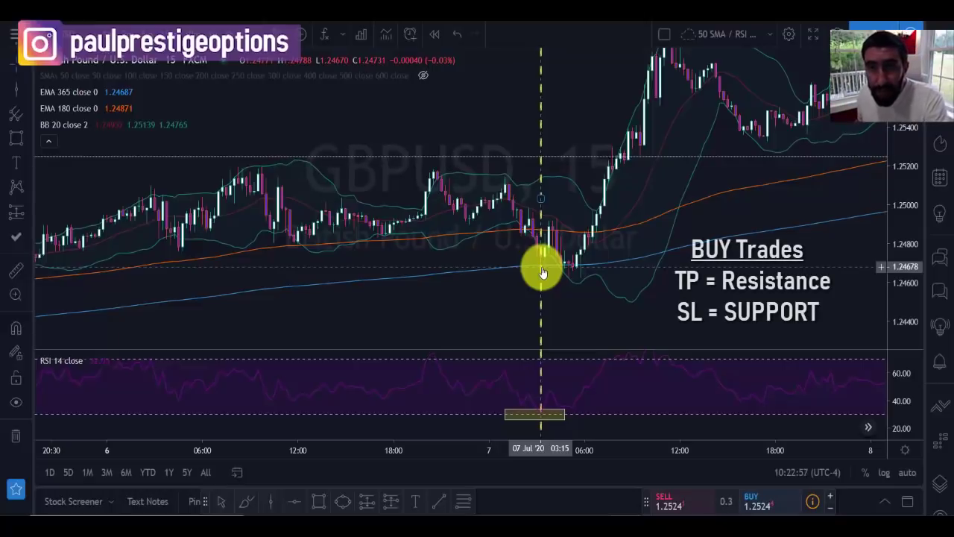
- Draw a horizontal support line at 1.24569 beneath the price lows that precede the 7 July 03:15 candle
{"action": "scroll", "coordinate": [542, 272], "scroll_direction": "down", "scroll_amount": 1}
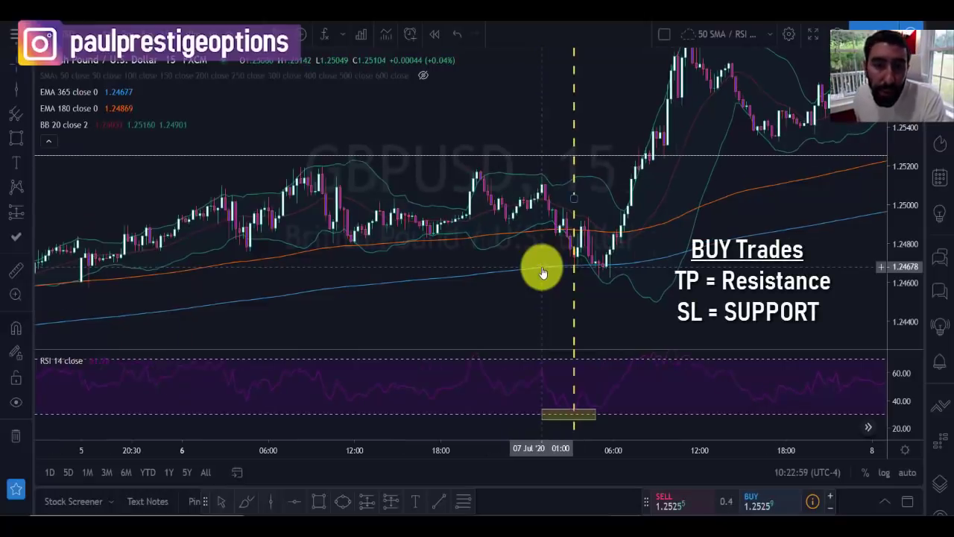
{"action": "scroll", "coordinate": [543, 272], "scroll_direction": "down", "scroll_amount": 1}
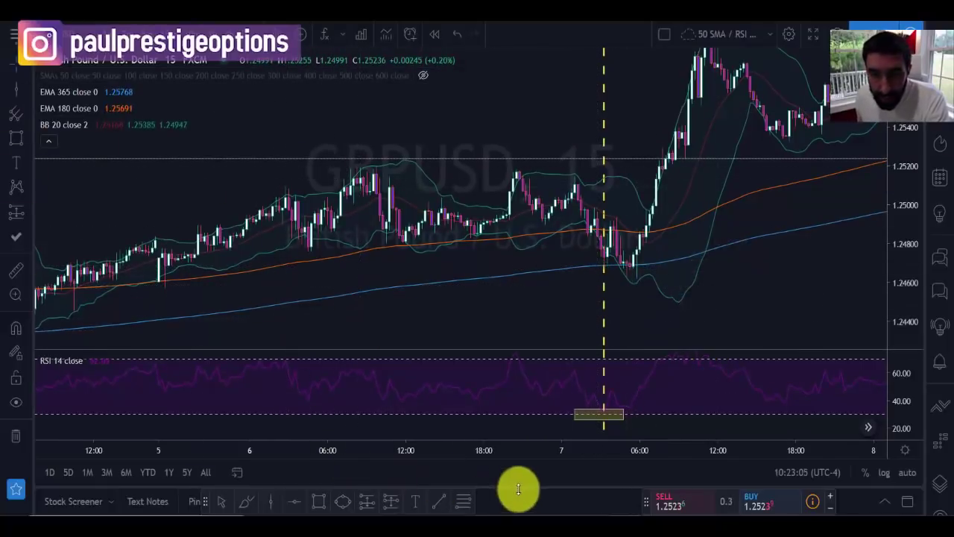
{"action": "left_click", "coordinate": [300, 505]}
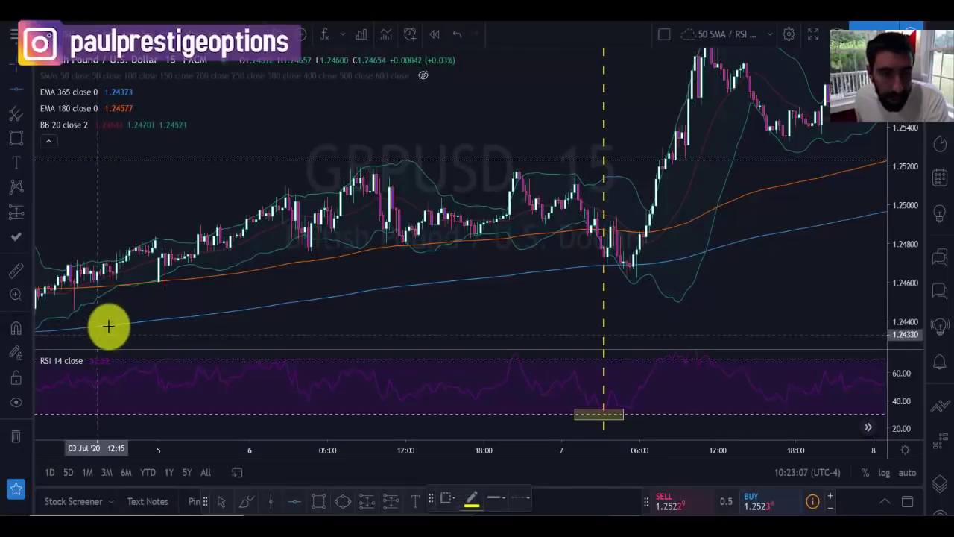
{"action": "left_click", "coordinate": [110, 287]}
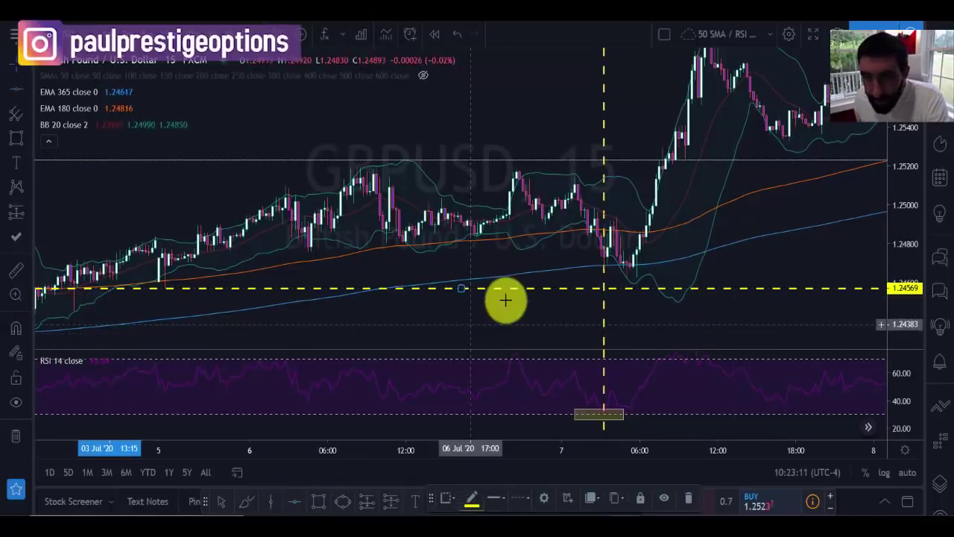
- Draw a temporary rectangle over the support zone from 3 July 06:00 to 5 July 18:45, between about 1.24618 and 1.24534, and delete it
{"action": "scroll", "coordinate": [573, 293], "scroll_direction": "up", "scroll_amount": 2}
{"action": "left_click_drag", "start_coordinate": [365, 320], "coordinate": [549, 213]}
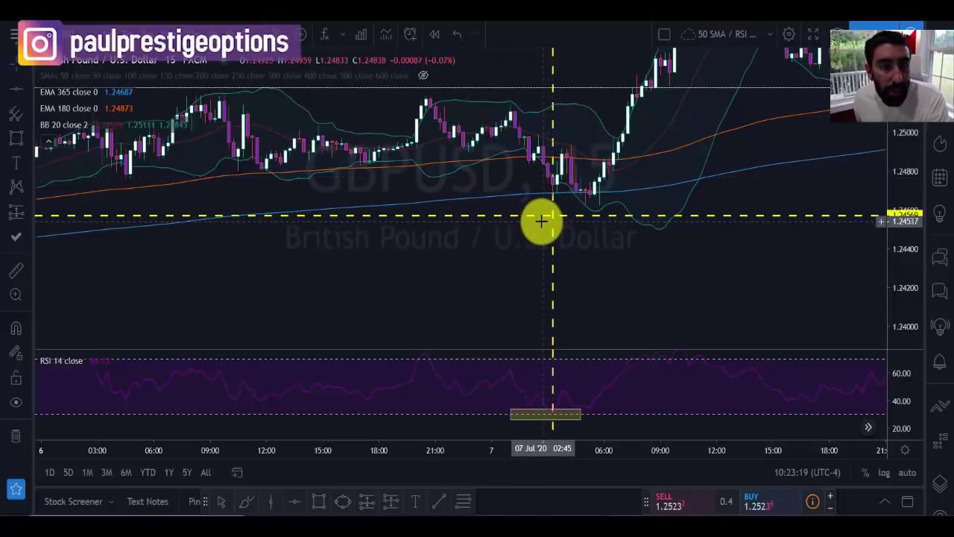
{"action": "scroll", "coordinate": [534, 220], "scroll_direction": "down", "scroll_amount": 5}
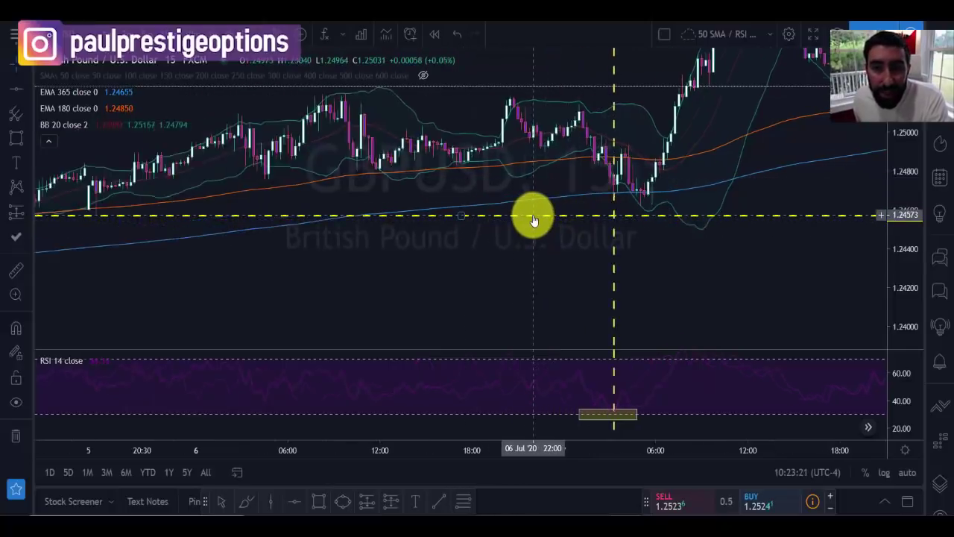
{"action": "left_click_drag", "start_coordinate": [375, 277], "coordinate": [672, 282]}
{"action": "scroll", "coordinate": [425, 276], "scroll_direction": "up", "scroll_amount": 5}
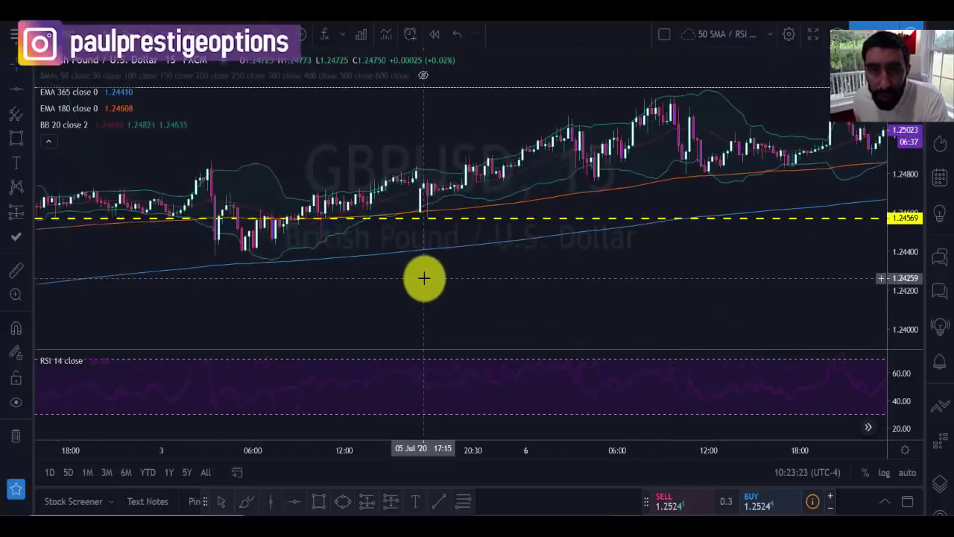
{"action": "left_click_drag", "start_coordinate": [309, 260], "coordinate": [635, 245]}
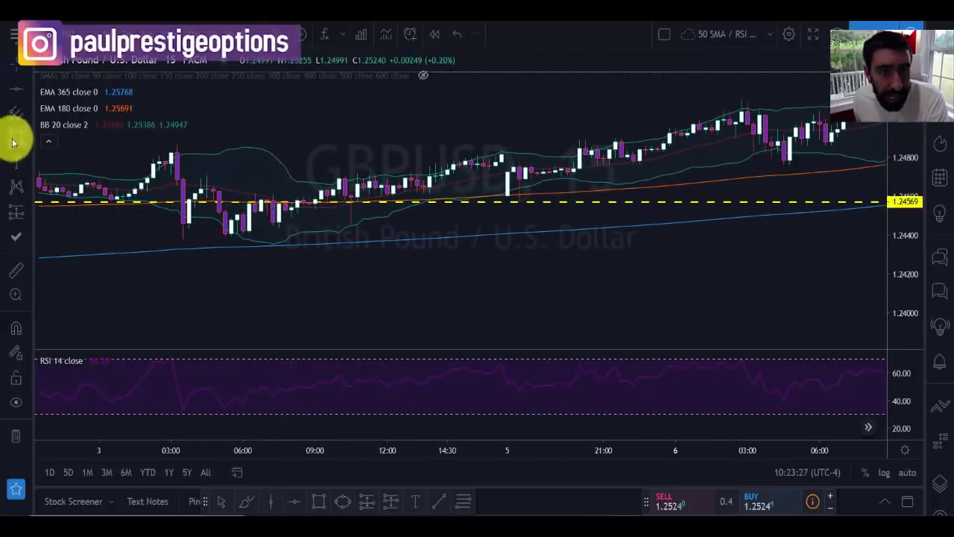
{"action": "mouse_move", "coordinate": [257, 196]}
{"action": "left_mouse_down"}
{"action": "mouse_move", "coordinate": [252, 186]}
{"action": "mouse_move", "coordinate": [309, 204]}
{"action": "left_mouse_up"}
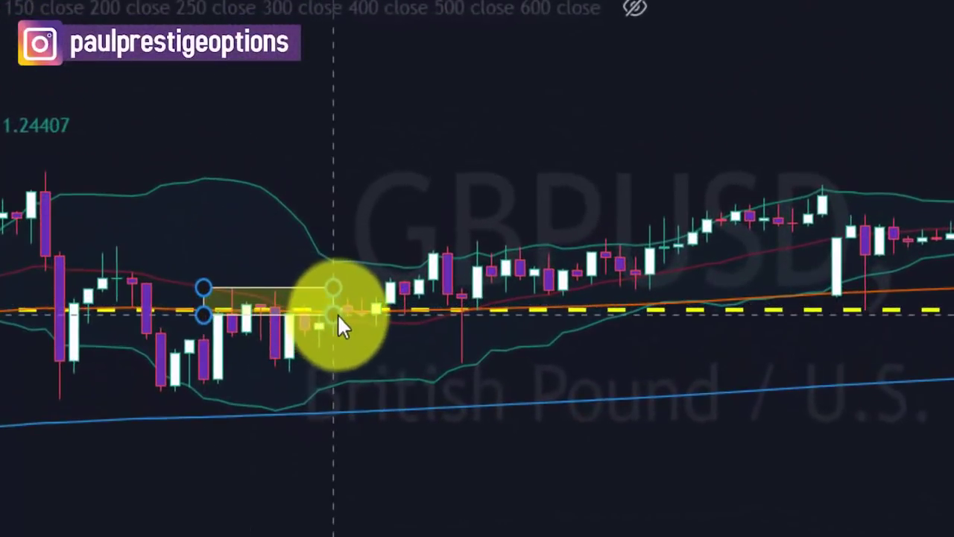
{"action": "mouse_move", "coordinate": [338, 316]}
{"action": "left_mouse_down"}
{"action": "mouse_move", "coordinate": [939, 324]}
{"action": "mouse_move", "coordinate": [918, 326]}
{"action": "mouse_move", "coordinate": [877, 290]}
{"action": "left_mouse_up"}
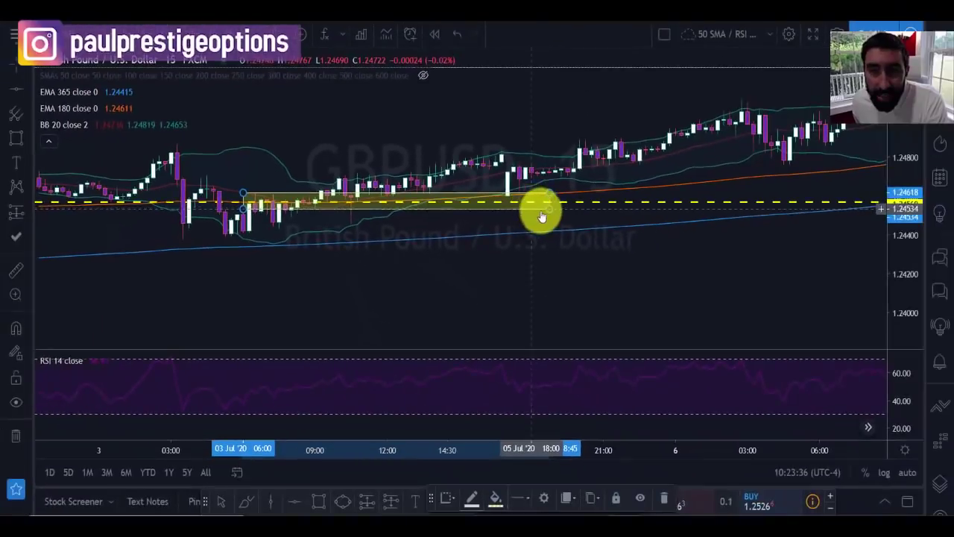
{"action": "left_click_drag", "start_coordinate": [543, 217], "coordinate": [545, 212]}
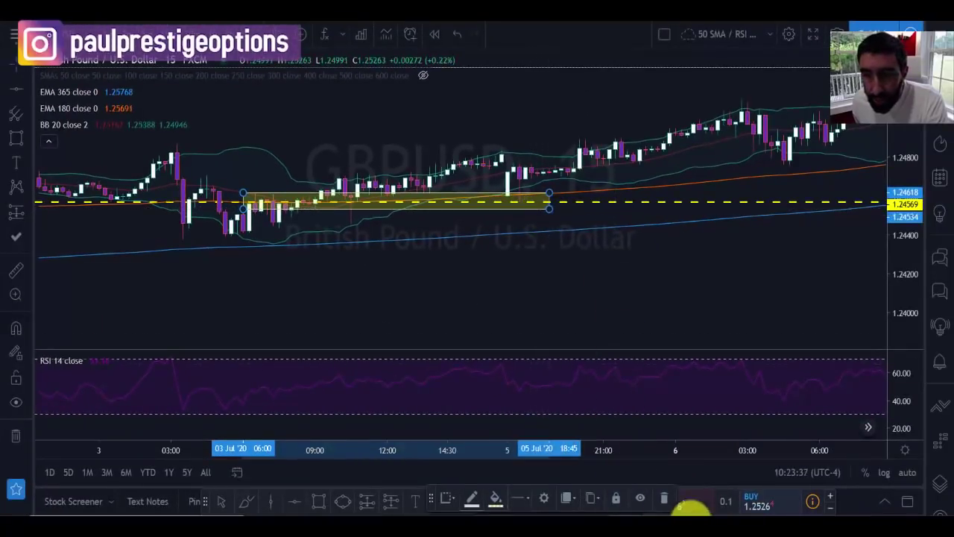
{"action": "left_click", "coordinate": [666, 501]}
- Draw a horizontal resistance line at 1.25192 along the 6 July highs
{"action": "left_click_drag", "start_coordinate": [773, 268], "coordinate": [186, 283]}
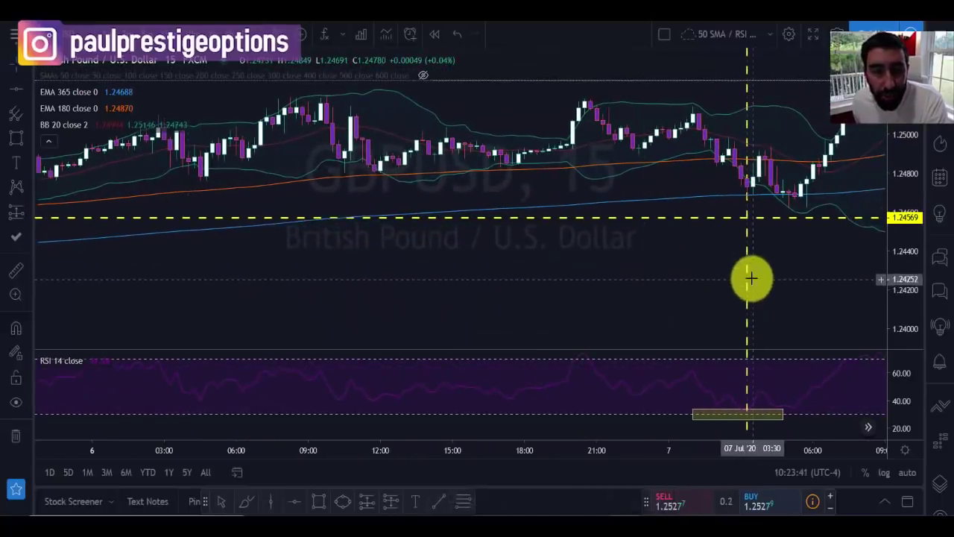
{"action": "left_click_drag", "start_coordinate": [702, 261], "coordinate": [495, 305]}
{"action": "left_click_drag", "start_coordinate": [613, 237], "coordinate": [571, 315]}
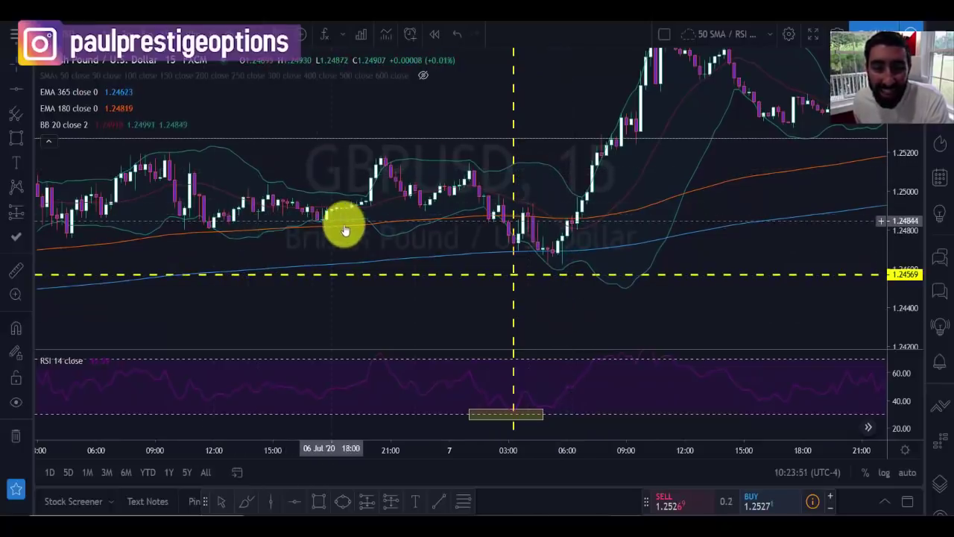
{"action": "left_click_drag", "start_coordinate": [365, 291], "coordinate": [507, 320]}
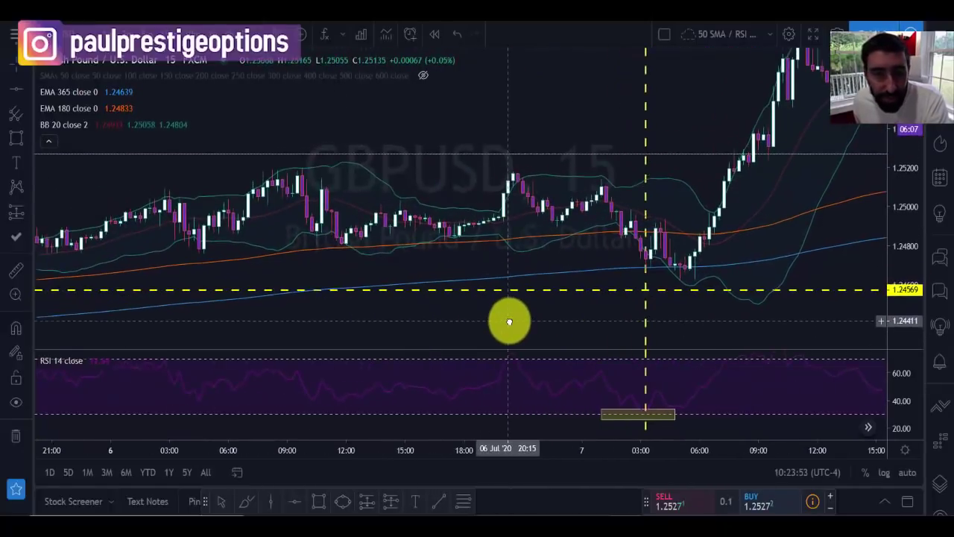
{"action": "left_click_drag", "start_coordinate": [428, 260], "coordinate": [459, 241]}
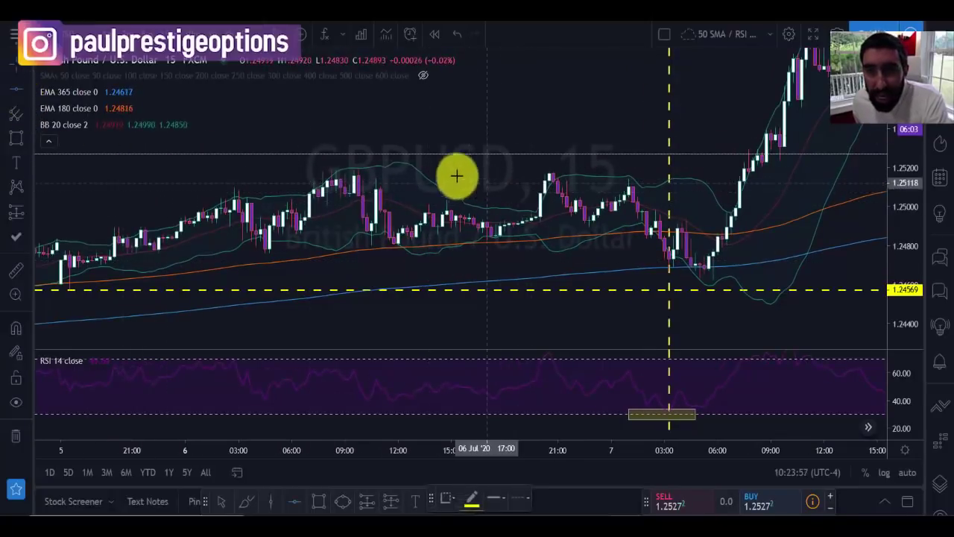
{"action": "left_click", "coordinate": [401, 169]}
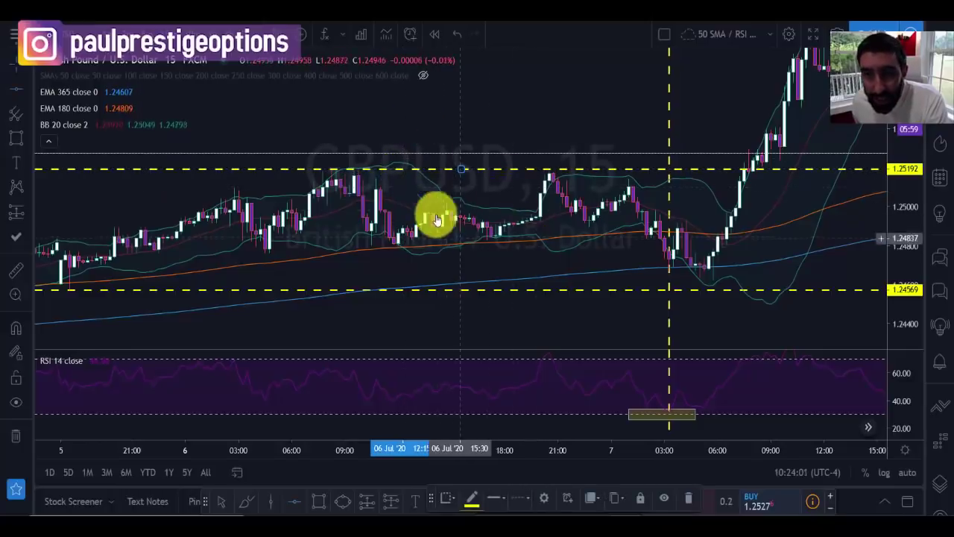
- Draw a rectangle over the 6 July highs starting at 06:15, between about 1.25220 and 1.25125, to mark the resistance zone
{"action": "scroll", "coordinate": [649, 227], "scroll_direction": "down", "scroll_amount": 2}
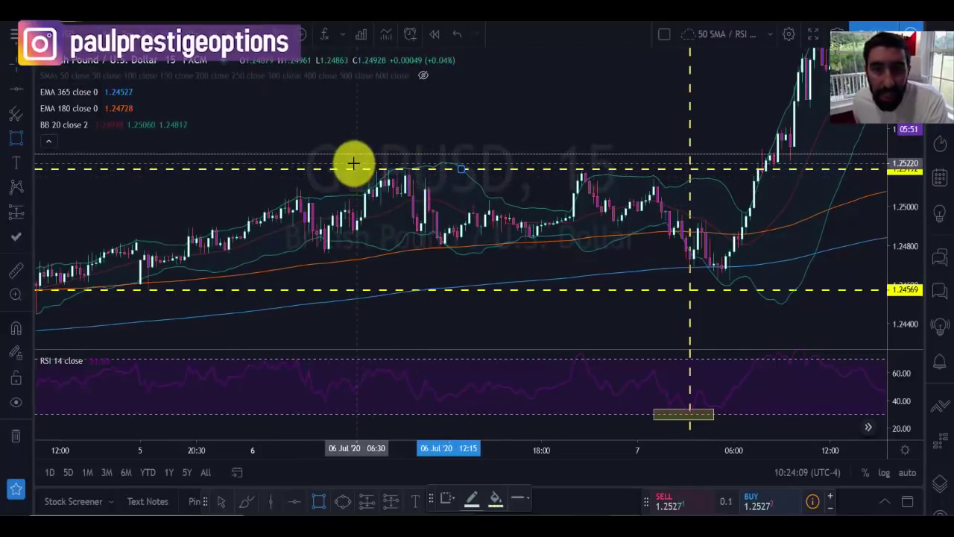
{"action": "mouse_move", "coordinate": [353, 163]}
{"action": "left_mouse_down"}
{"action": "mouse_move", "coordinate": [505, 179]}
{"action": "mouse_move", "coordinate": [605, 174]}
{"action": "mouse_move", "coordinate": [434, 190]}
{"action": "mouse_move", "coordinate": [622, 181]}
{"action": "left_mouse_up"}
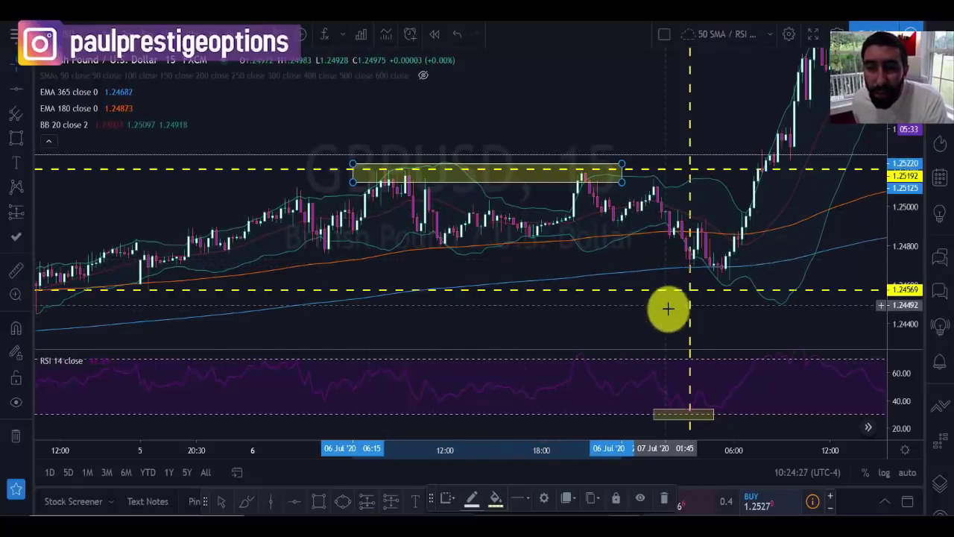
{"action": "left_click_drag", "start_coordinate": [668, 308], "coordinate": [443, 316]}
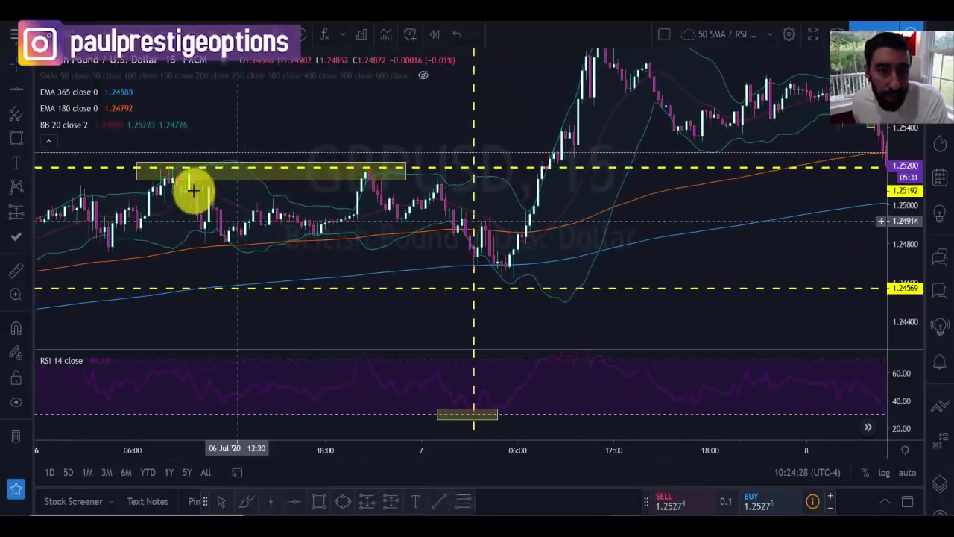
{"action": "left_click", "coordinate": [225, 169]}
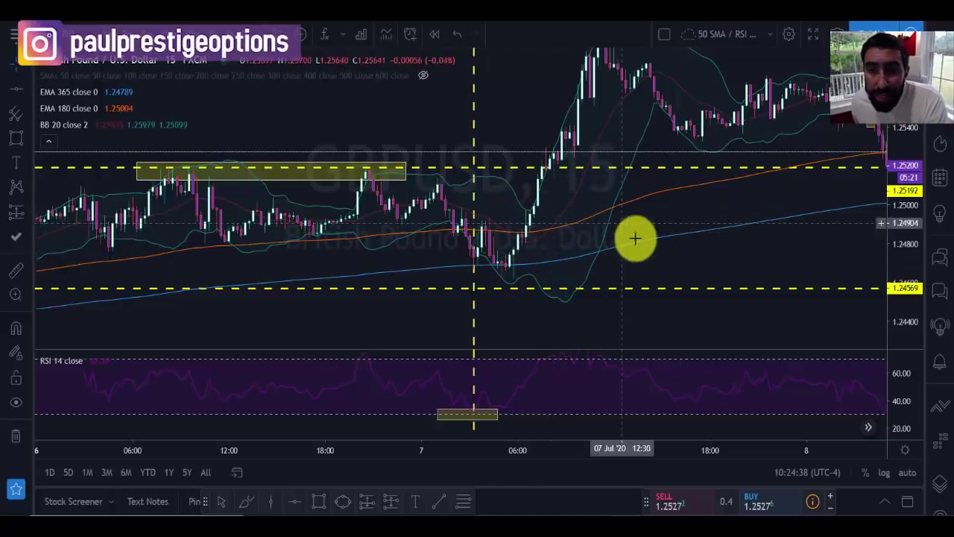
- Place a Long Position on the 7 July 03:15 candle with its entry at about 1.24752
{"action": "mouse_move", "coordinate": [788, 232]}
{"action": "left_mouse_down"}
{"action": "mouse_move", "coordinate": [686, 301]}
{"action": "mouse_move", "coordinate": [707, 237]}
{"action": "left_mouse_up"}
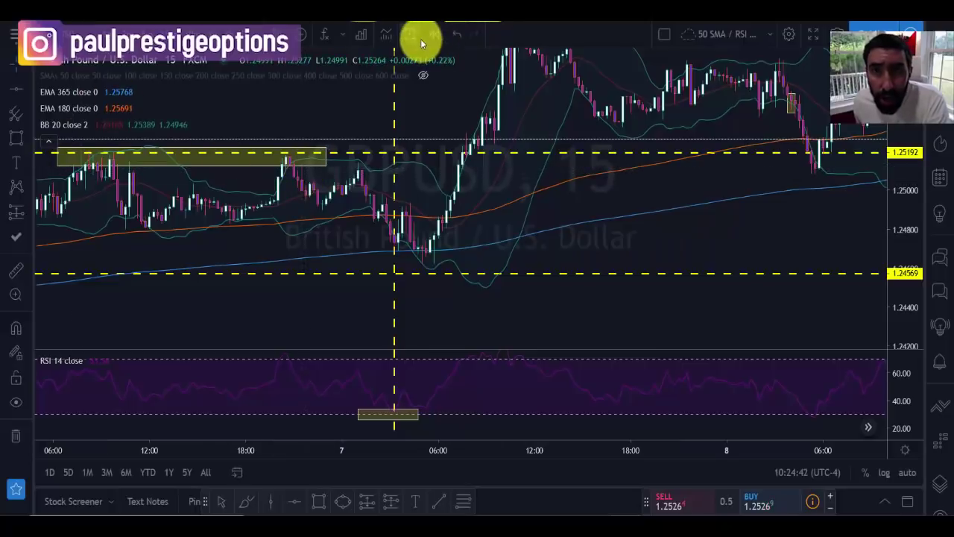
{"action": "left_click_drag", "start_coordinate": [518, 149], "coordinate": [596, 213]}
{"action": "left_click_drag", "start_coordinate": [709, 257], "coordinate": [603, 293]}
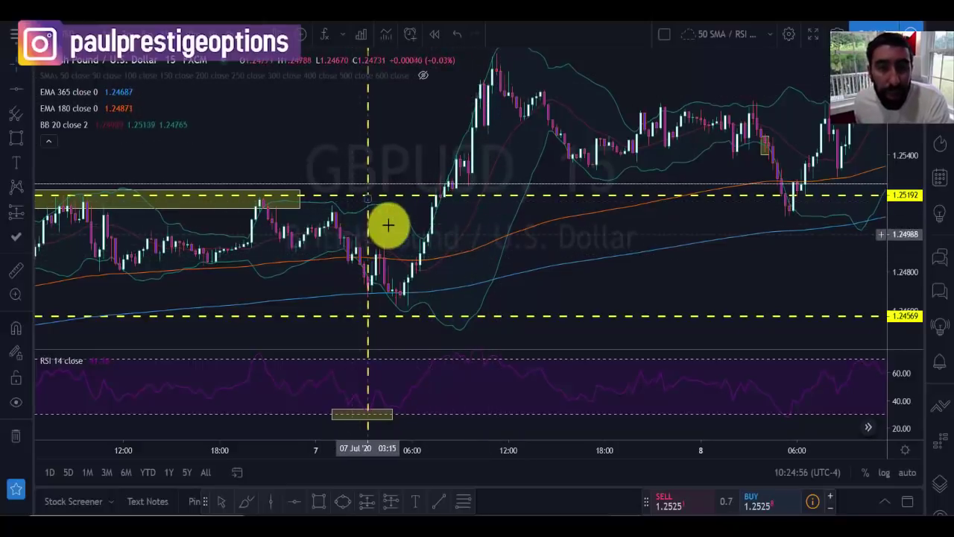
{"action": "scroll", "coordinate": [408, 223], "scroll_direction": "down", "scroll_amount": 1}
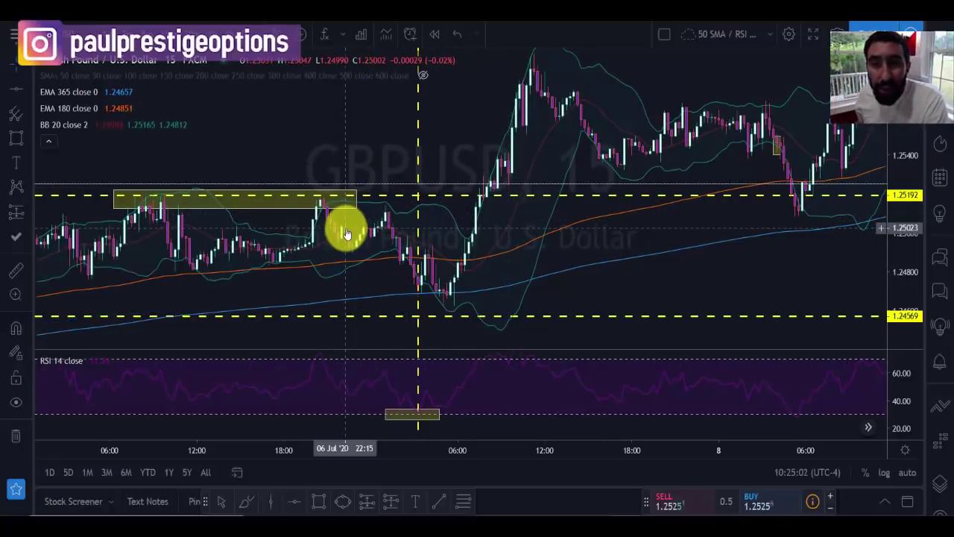
{"action": "scroll", "coordinate": [346, 231], "scroll_direction": "up", "scroll_amount": 1}
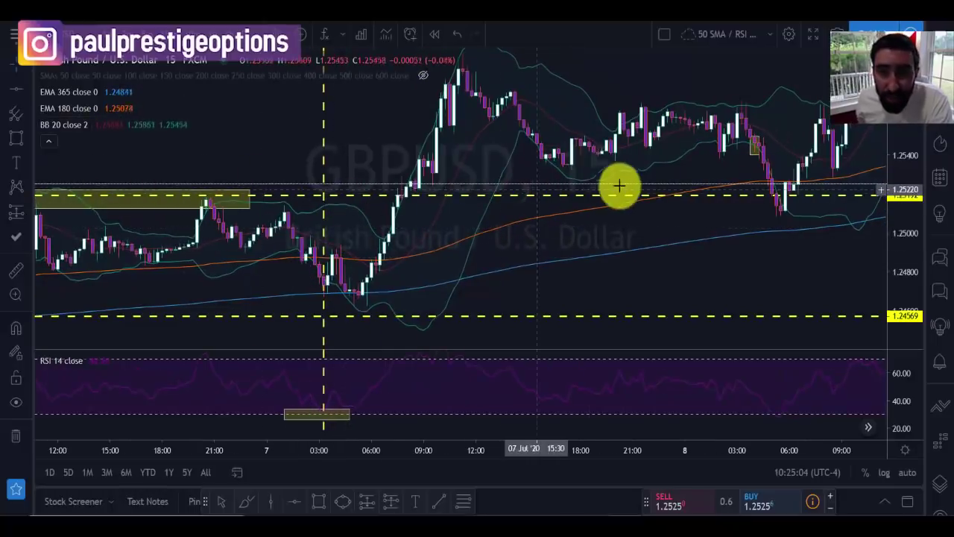
{"action": "left_click", "coordinate": [25, 216]}
{"action": "left_click", "coordinate": [68, 215]}
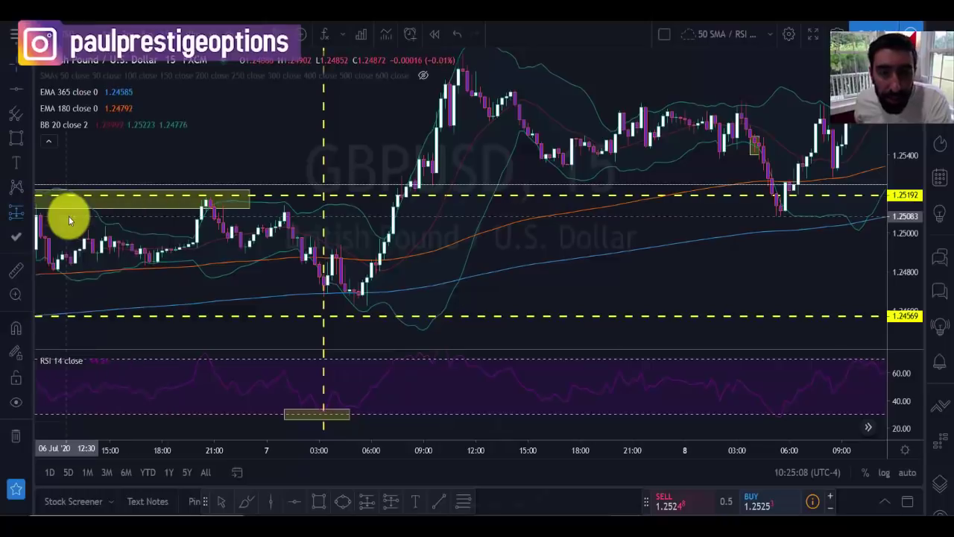
{"action": "left_click", "coordinate": [324, 279]}
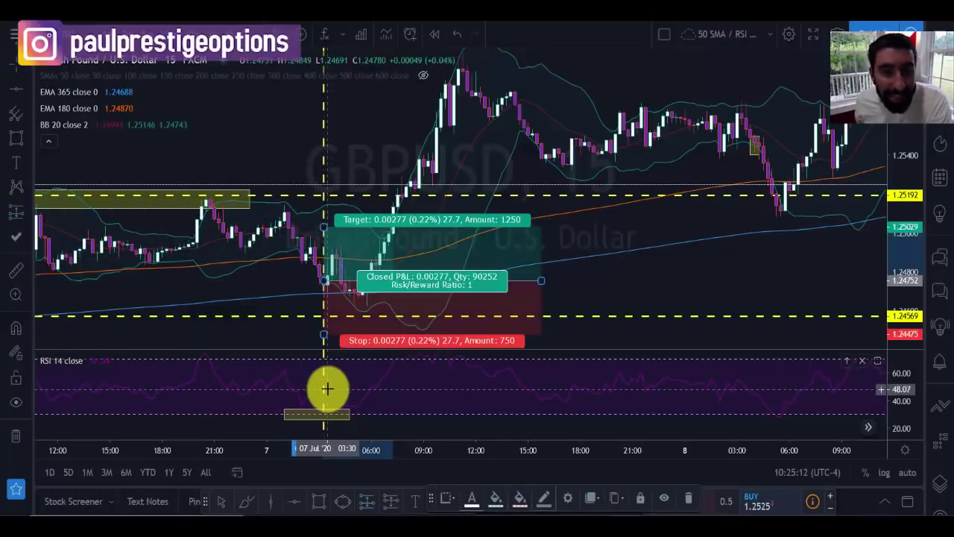
- Raise the long position's target to about 1.25197, at the horizontal resistance line
{"action": "scroll", "coordinate": [556, 324], "scroll_direction": "up", "scroll_amount": 2}
{"action": "left_click_drag", "start_coordinate": [912, 281], "coordinate": [912, 232]}
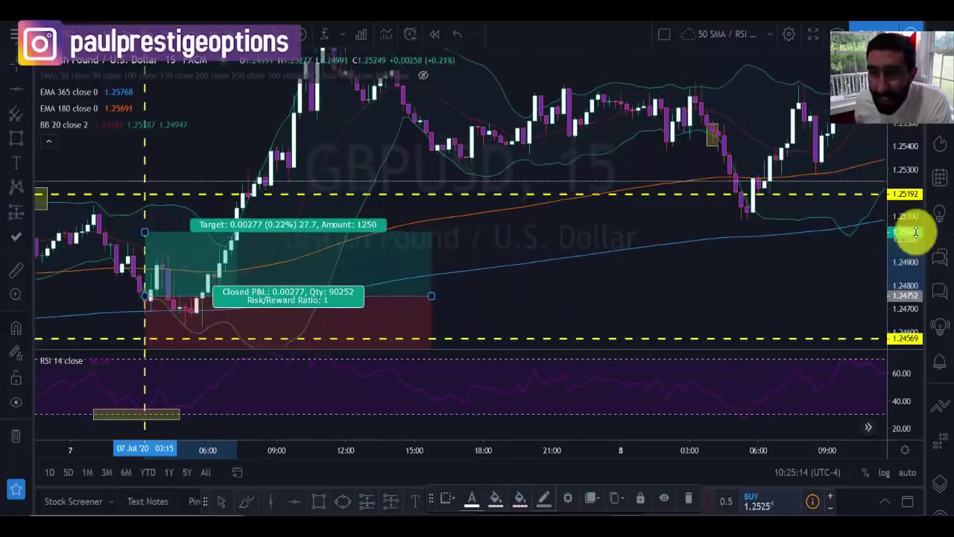
{"action": "left_click_drag", "start_coordinate": [663, 305], "coordinate": [727, 221]}
{"action": "left_click_drag", "start_coordinate": [240, 166], "coordinate": [240, 116]}
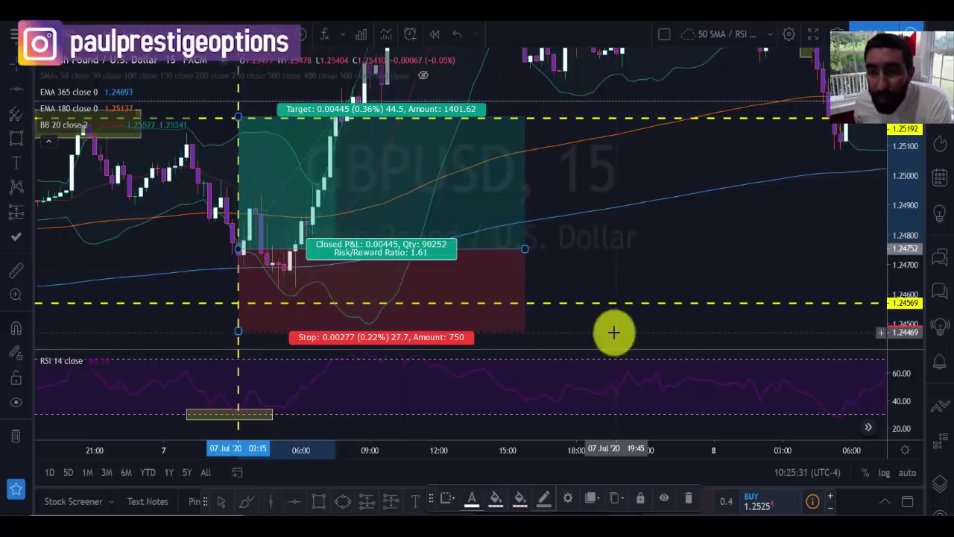
- Adjust the long position's stop to about 22.5 pips from the entry, just below the 1.24569 support line
{"action": "left_click_drag", "start_coordinate": [614, 331], "coordinate": [634, 303]}
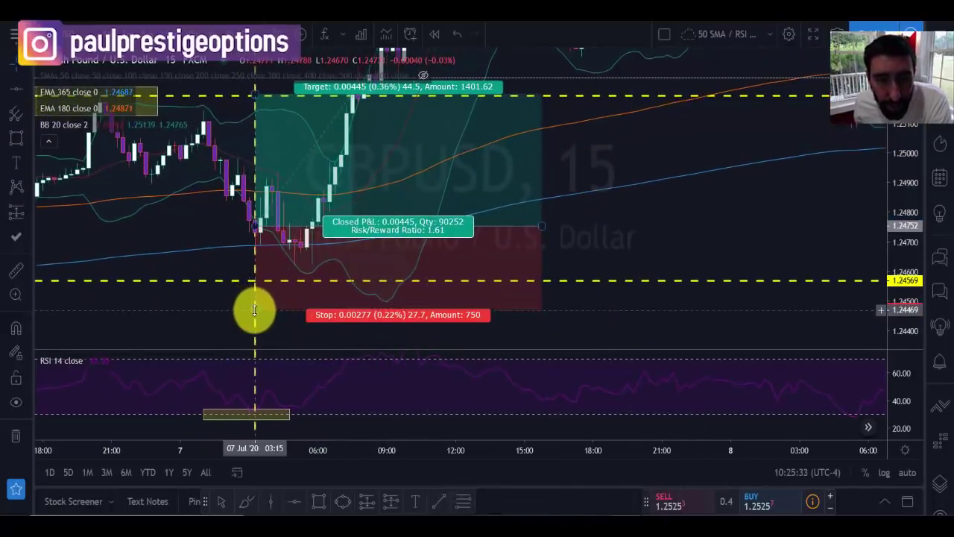
{"action": "left_click", "coordinate": [255, 310]}
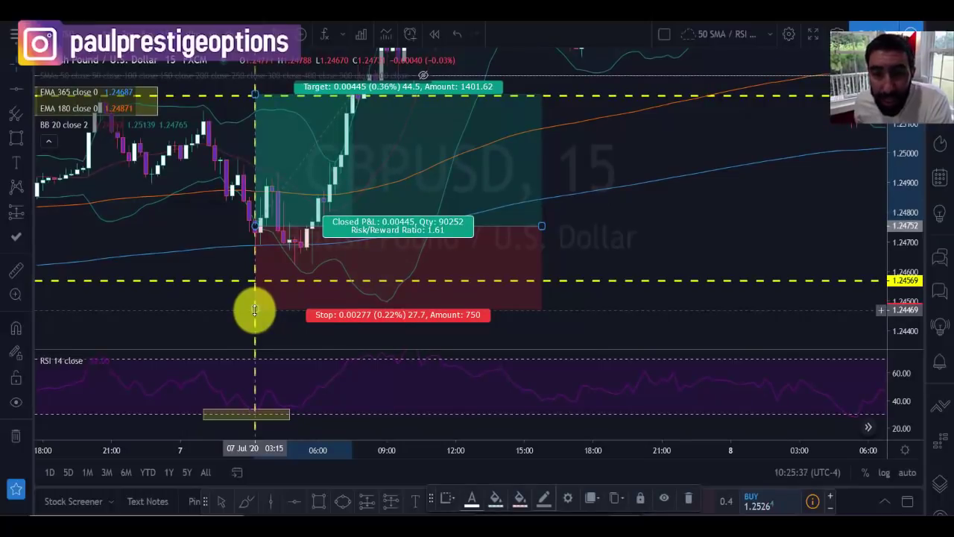
{"action": "left_click_drag", "start_coordinate": [255, 310], "coordinate": [254, 279]}
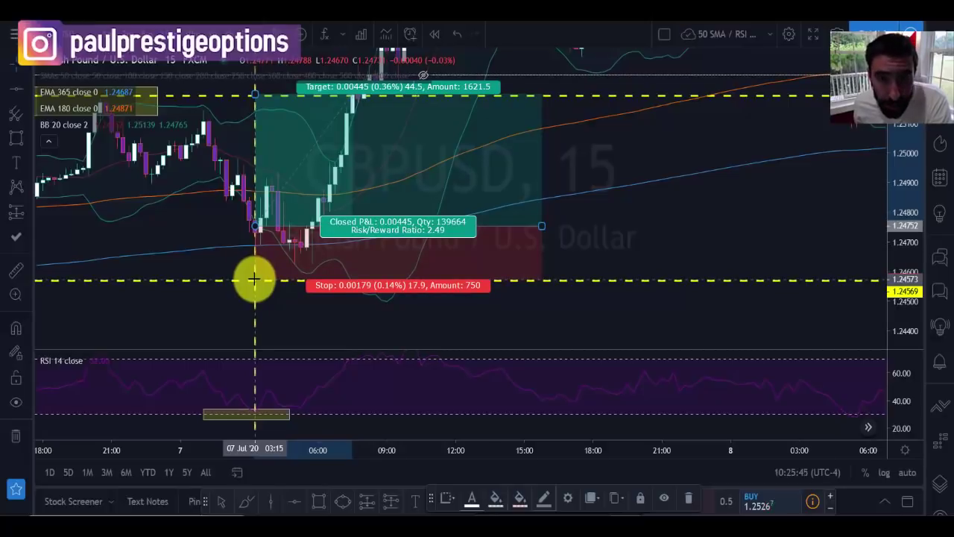
{"action": "left_click_drag", "start_coordinate": [255, 279], "coordinate": [254, 291]}
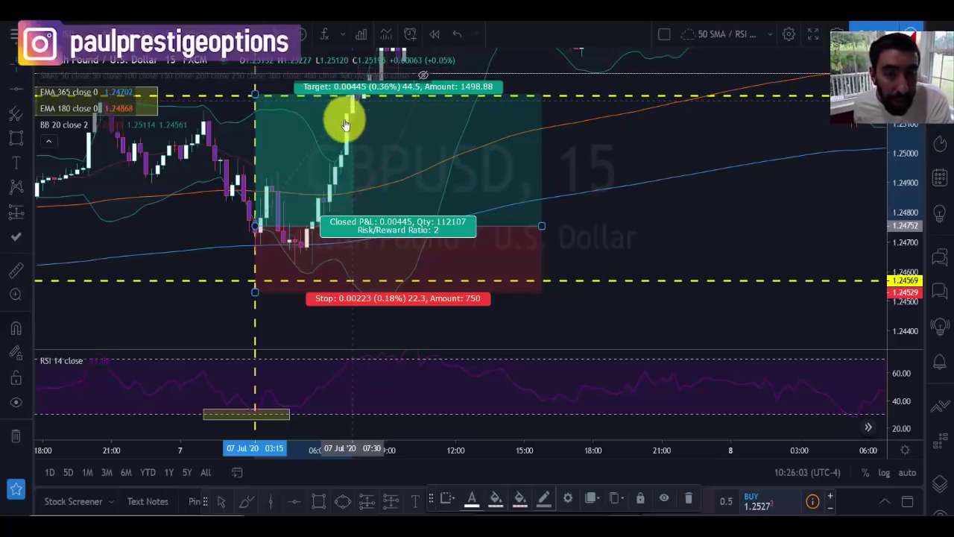
{"action": "left_click_drag", "start_coordinate": [254, 293], "coordinate": [253, 298]}
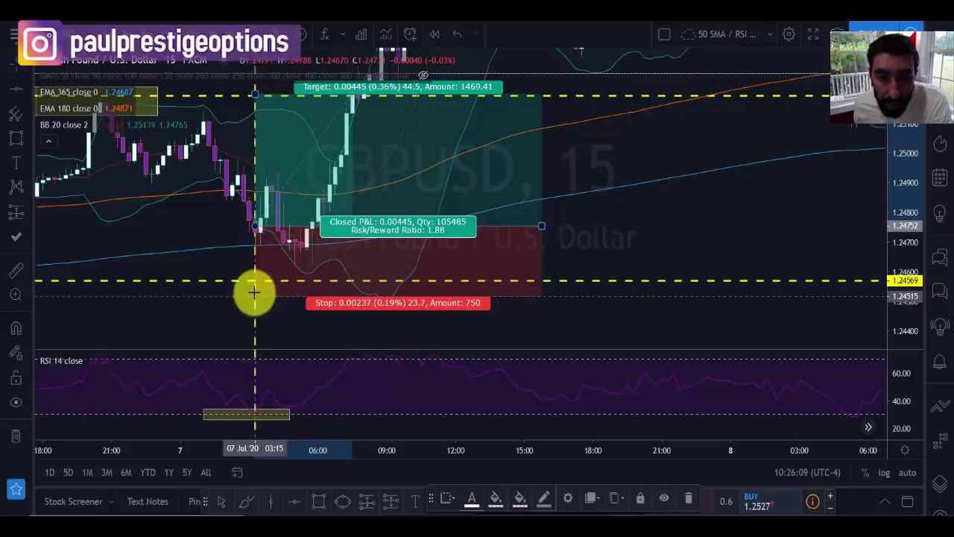
{"action": "left_click_drag", "start_coordinate": [253, 292], "coordinate": [254, 291]}
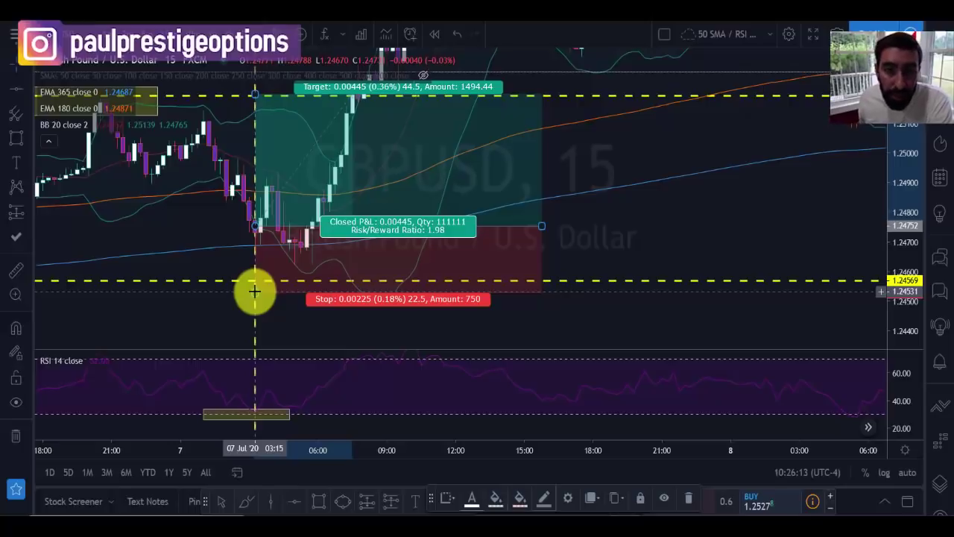
{"action": "left_click_drag", "start_coordinate": [198, 216], "coordinate": [261, 242]}
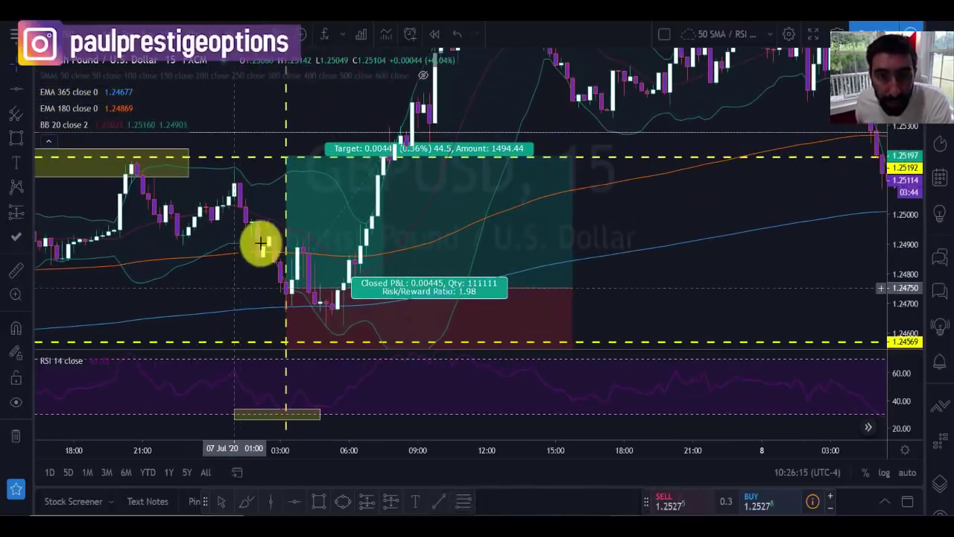
- Draw a rectangle from the 7 July 03:15 entry at about 1.24750 up to the 1.25192 line and label it "44 PIPS PROFIT"
{"action": "left_click_drag", "start_coordinate": [285, 158], "coordinate": [286, 159]}
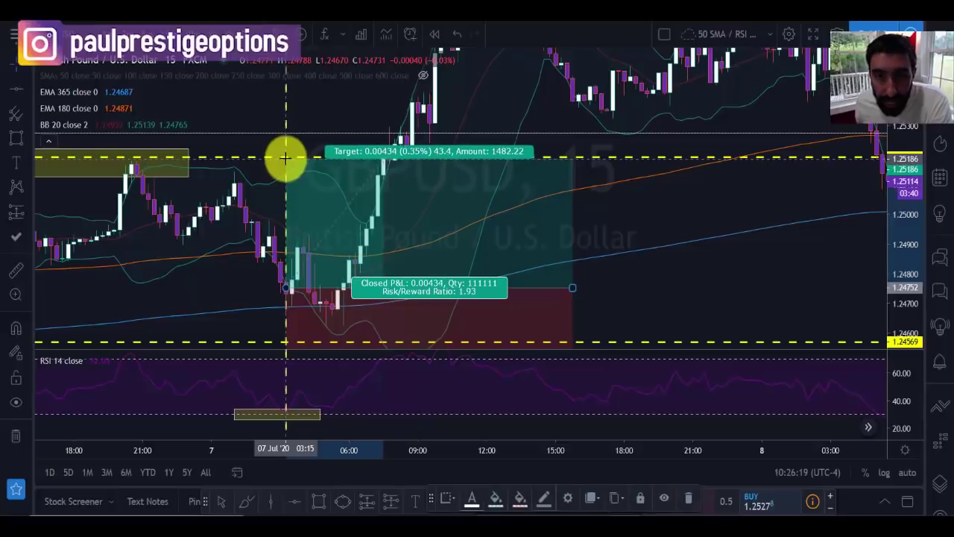
{"action": "left_click", "coordinate": [17, 141]}
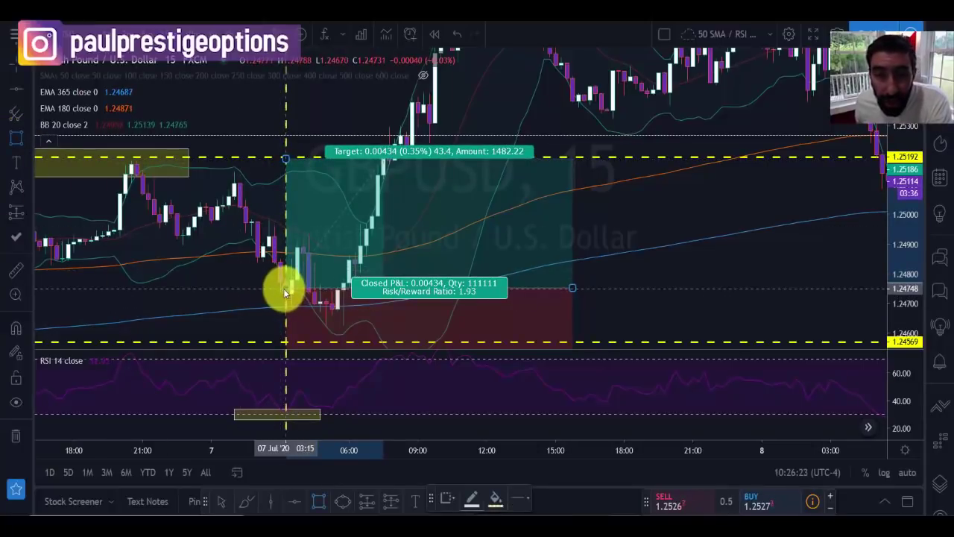
{"action": "mouse_move", "coordinate": [286, 289]}
{"action": "left_mouse_down"}
{"action": "mouse_move", "coordinate": [351, 179]}
{"action": "mouse_move", "coordinate": [388, 157]}
{"action": "left_mouse_up"}
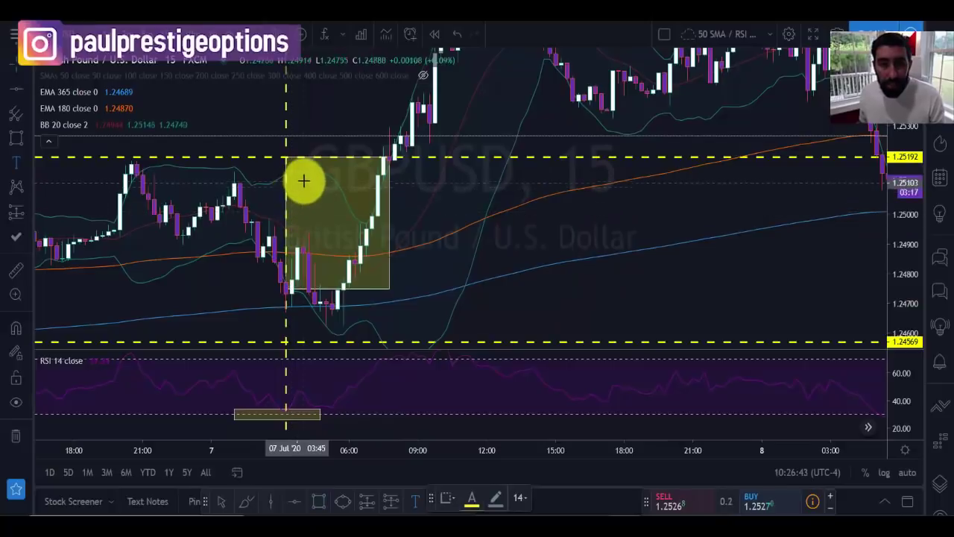
{"action": "left_click", "coordinate": [304, 180]}
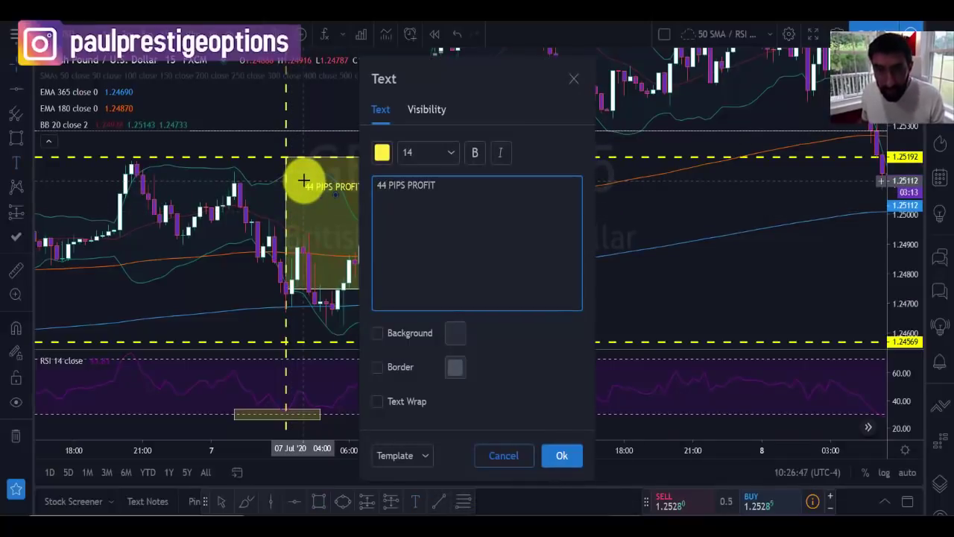
{"action": "left_click", "coordinate": [558, 455]}
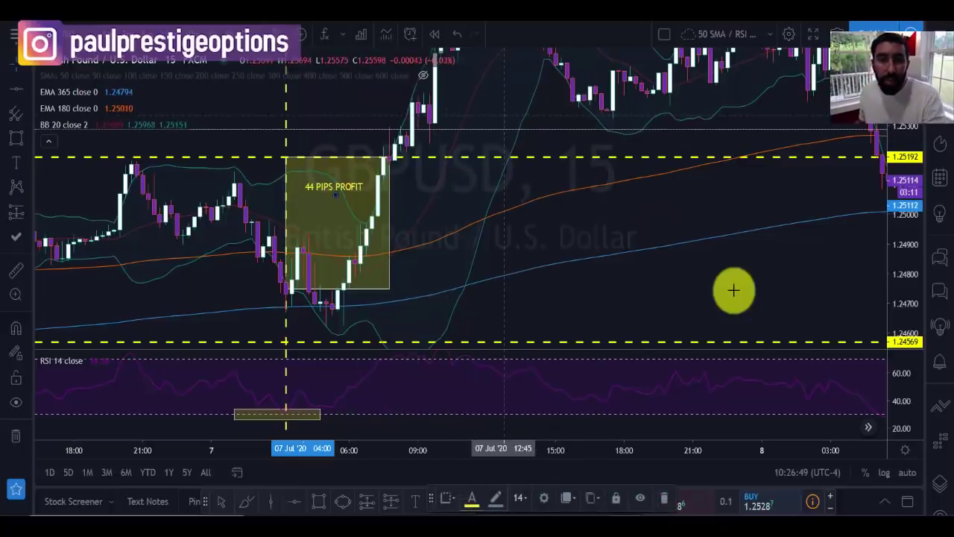
- Enlarge the RSI pane and place a vertical line in it at 8 July 05:30, at the RSI dip below 30
{"action": "scroll", "coordinate": [627, 273], "scroll_direction": "down", "scroll_amount": 1}
{"action": "left_click_drag", "start_coordinate": [628, 273], "coordinate": [484, 281]}
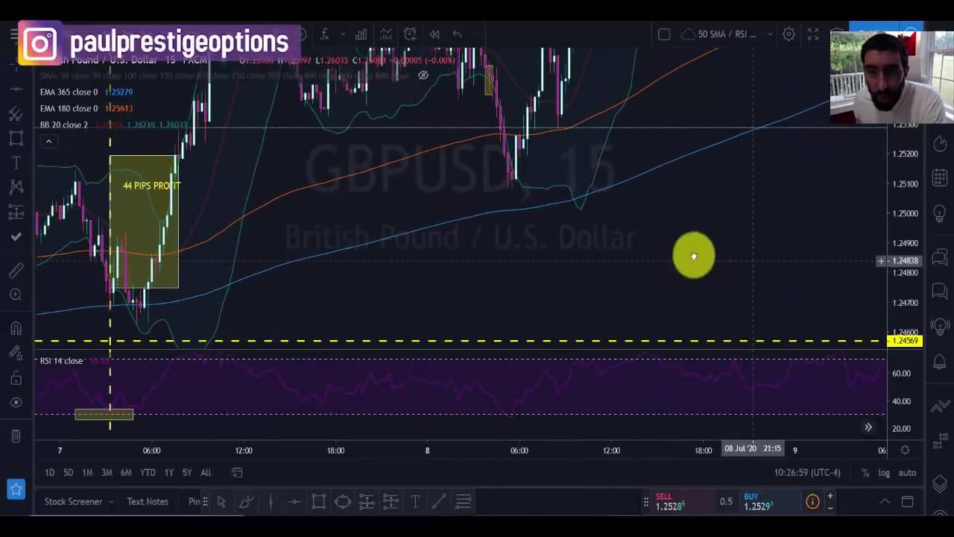
{"action": "left_click_drag", "start_coordinate": [693, 256], "coordinate": [628, 246]}
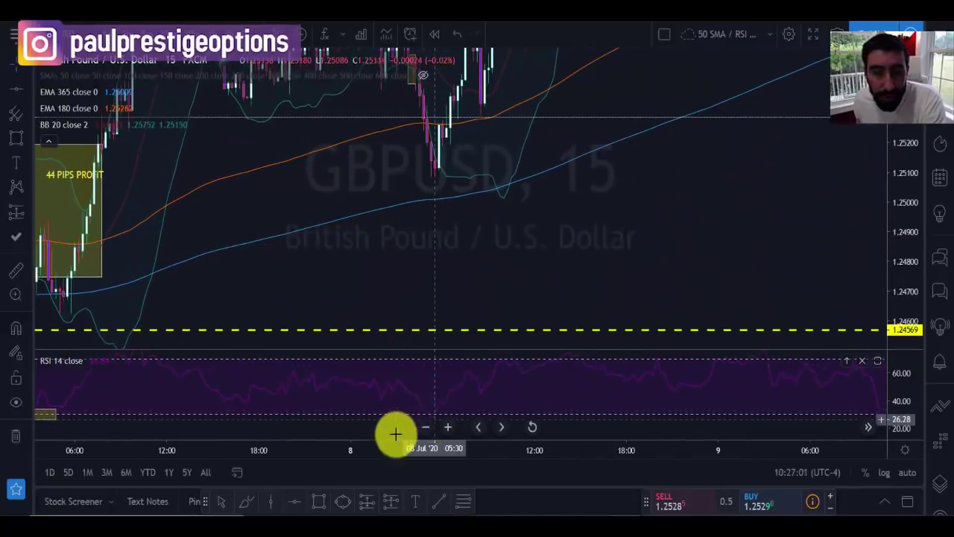
{"action": "left_click_drag", "start_coordinate": [555, 296], "coordinate": [458, 308]}
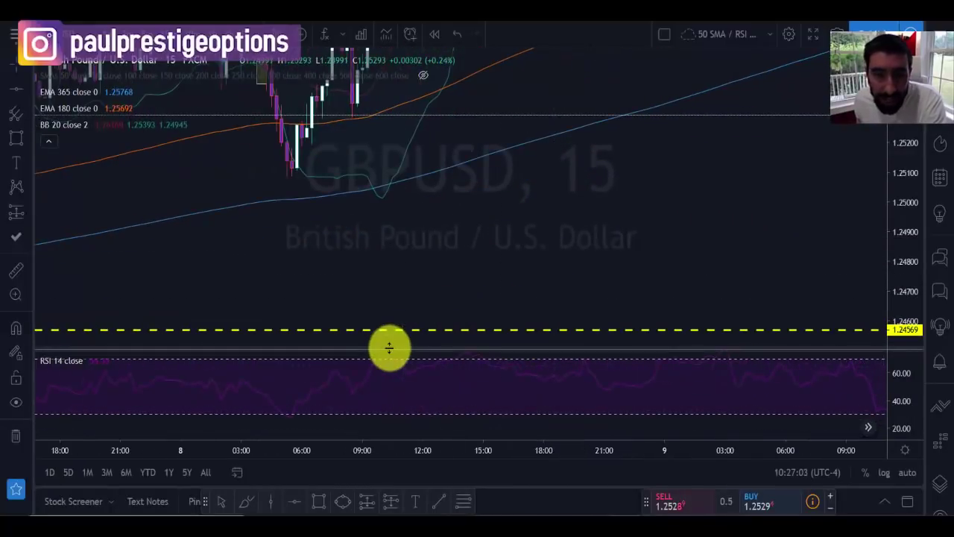
{"action": "left_click_drag", "start_coordinate": [384, 363], "coordinate": [384, 252]}
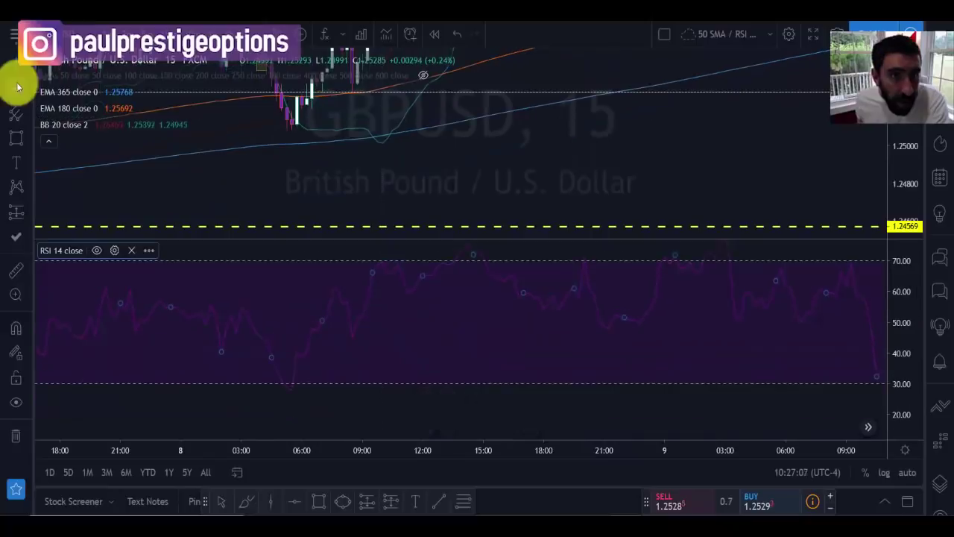
{"action": "left_click", "coordinate": [270, 503]}
{"action": "left_click", "coordinate": [290, 385]}
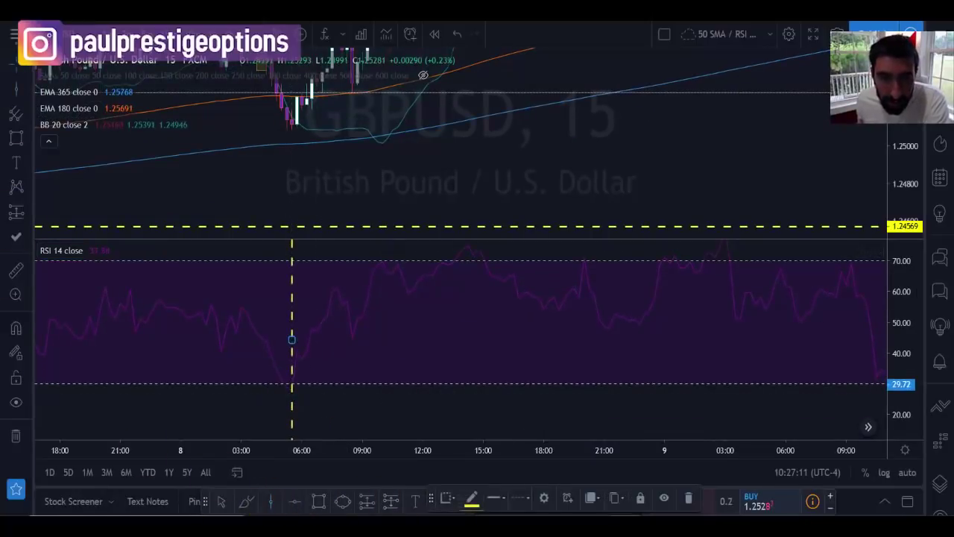
- Shrink the RSI pane and place a vertical line on the price chart at the 8 July 05:30 candle
{"action": "left_click_drag", "start_coordinate": [302, 175], "coordinate": [362, 233]}
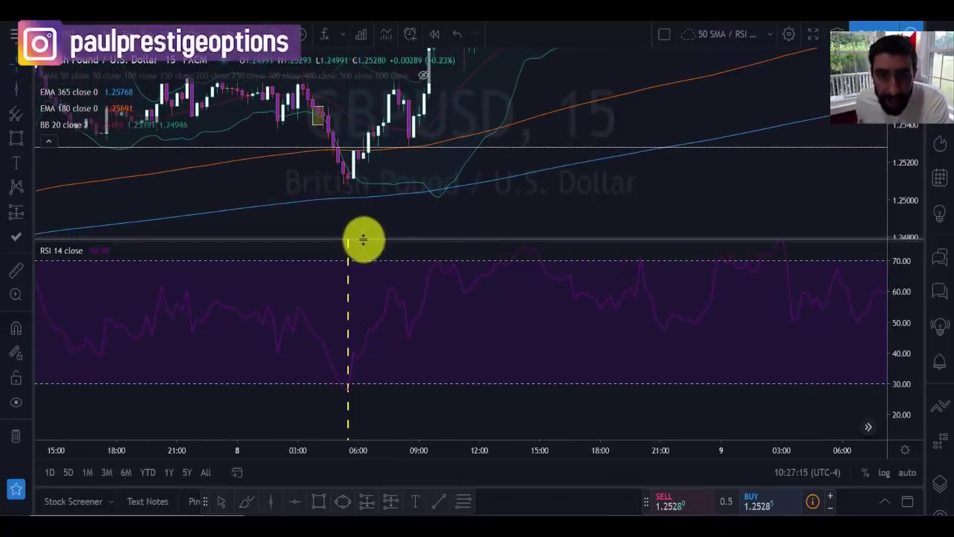
{"action": "left_click_drag", "start_coordinate": [374, 240], "coordinate": [394, 422]}
{"action": "scroll", "coordinate": [590, 303], "scroll_direction": "up", "scroll_amount": 5}
{"action": "left_click_drag", "start_coordinate": [565, 314], "coordinate": [923, 336]}
{"action": "left_click_drag", "start_coordinate": [908, 159], "coordinate": [904, 261]}
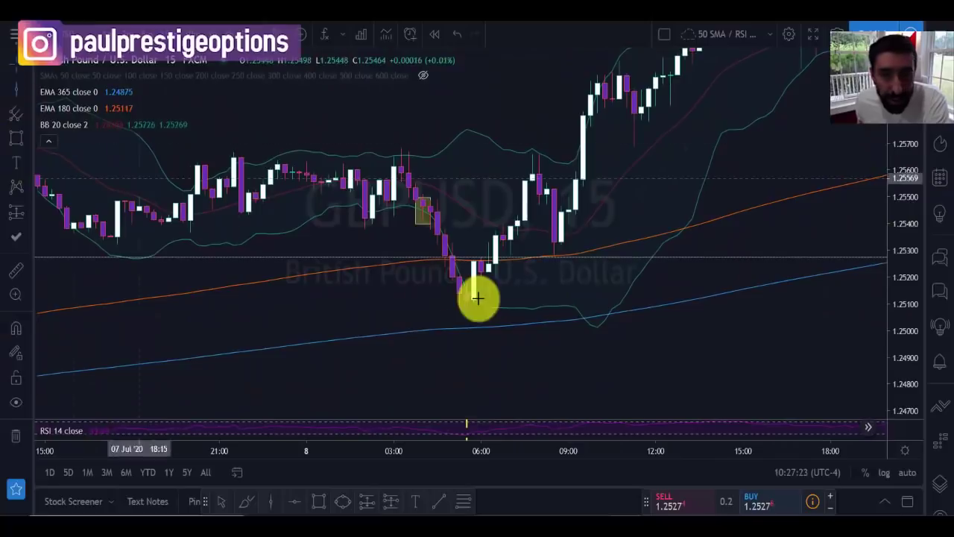
{"action": "left_click", "coordinate": [468, 321]}
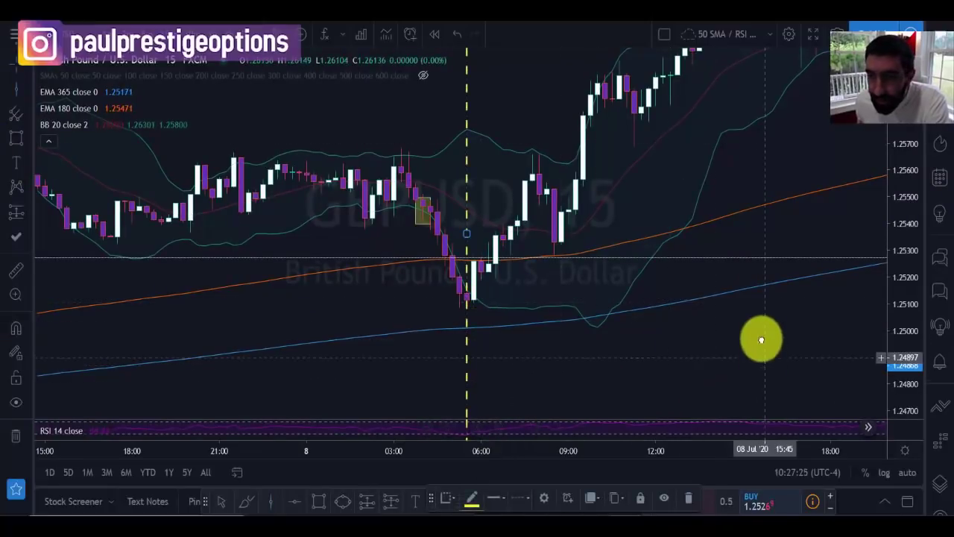
- Remove the old horizontal support line at 1.24569 from the chart
{"action": "key", "text": "alt+h"}
{"action": "left_click_drag", "start_coordinate": [895, 171], "coordinate": [902, 243]}
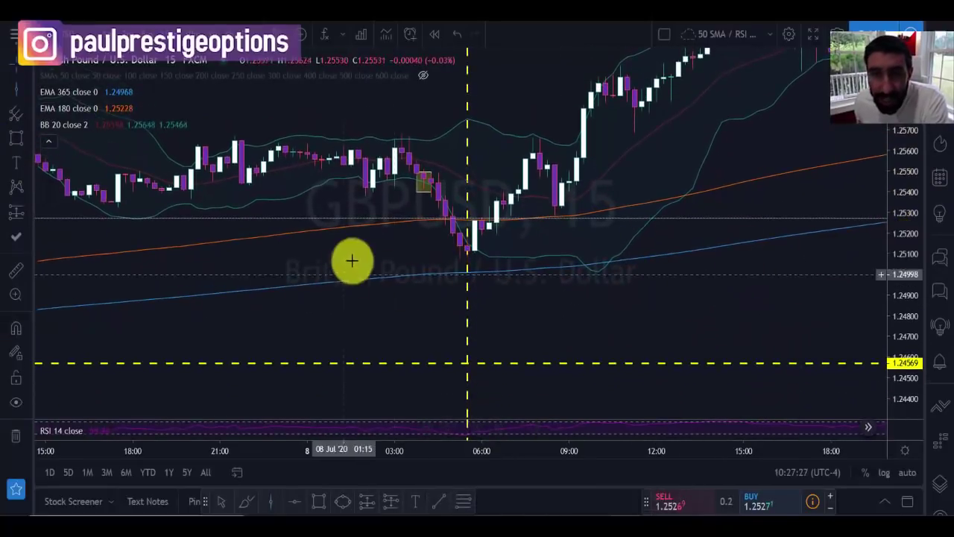
{"action": "scroll", "coordinate": [537, 303], "scroll_direction": "up", "scroll_amount": 1}
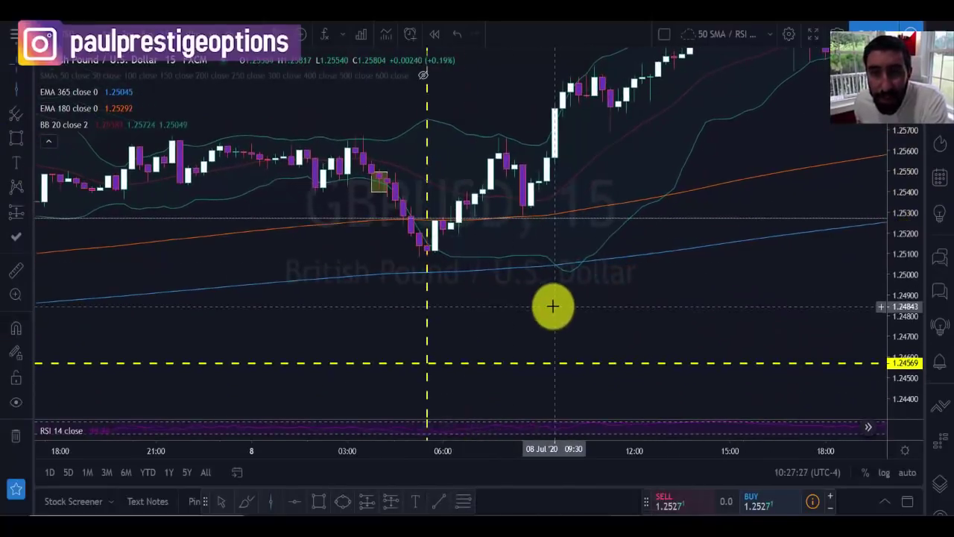
{"action": "right_click", "coordinate": [490, 367]}
{"action": "left_click", "coordinate": [541, 465]}
- Enlarge the RSI pane and examine the RSI, Bollinger Bands and EMAs around the 8 July 05:30 vertical line
{"action": "left_click_drag", "start_coordinate": [650, 262], "coordinate": [754, 281]}
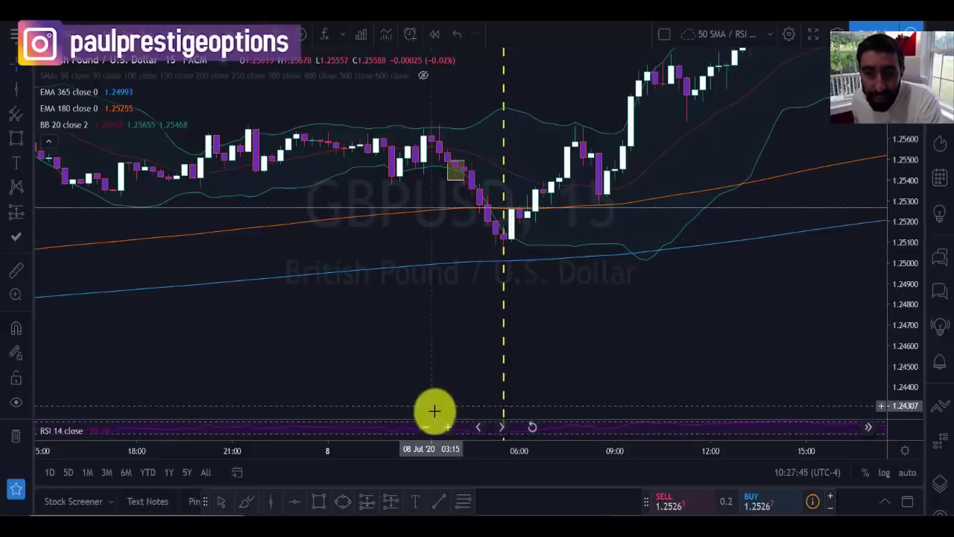
{"action": "left_click_drag", "start_coordinate": [433, 409], "coordinate": [436, 342]}
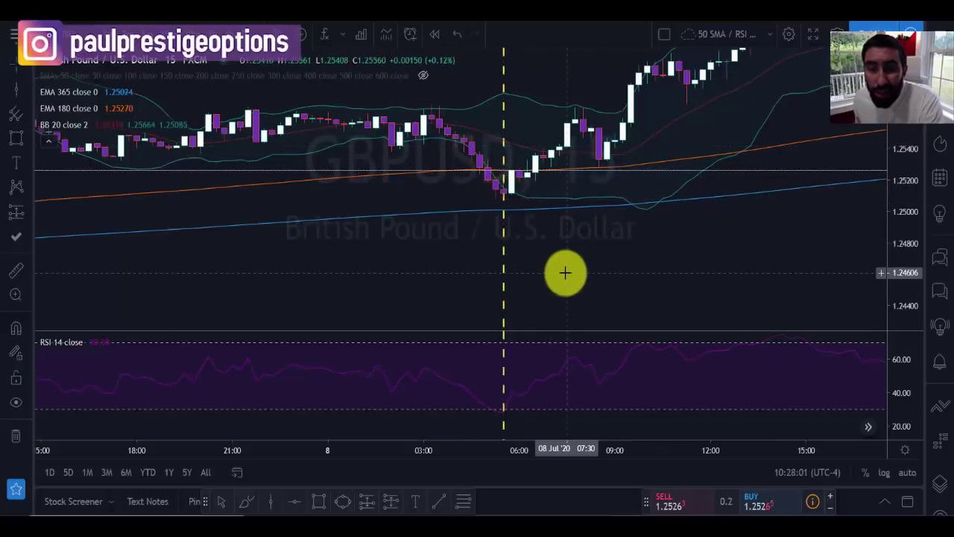
{"action": "scroll", "coordinate": [567, 272], "scroll_direction": "down", "scroll_amount": 2}
{"action": "left_click_drag", "start_coordinate": [690, 266], "coordinate": [571, 262]}
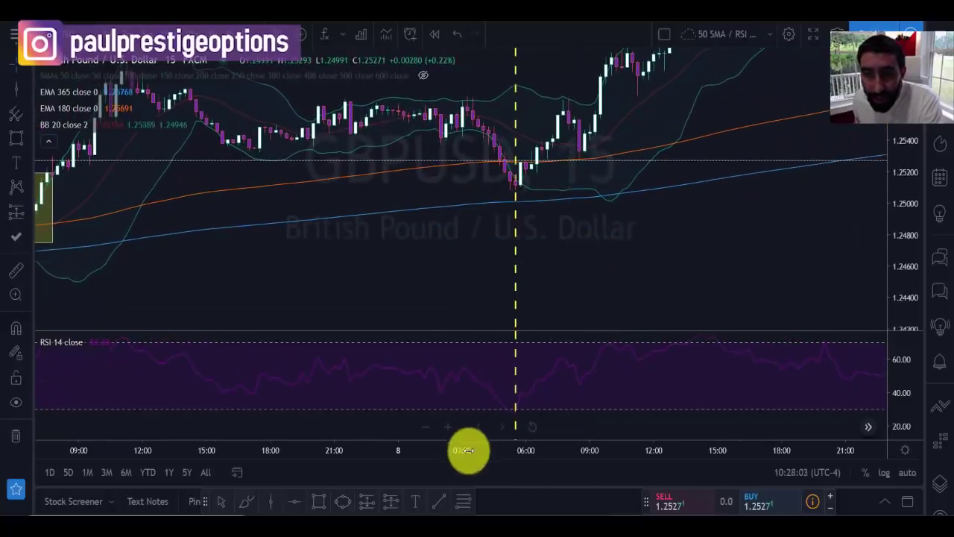
{"action": "mouse_move", "coordinate": [519, 429]}
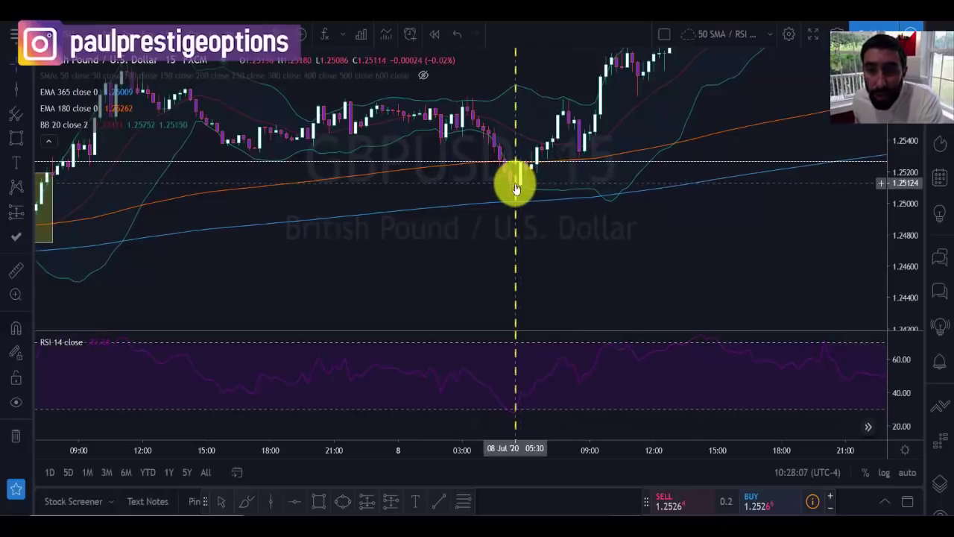
{"action": "left_click_drag", "start_coordinate": [515, 188], "coordinate": [612, 271]}
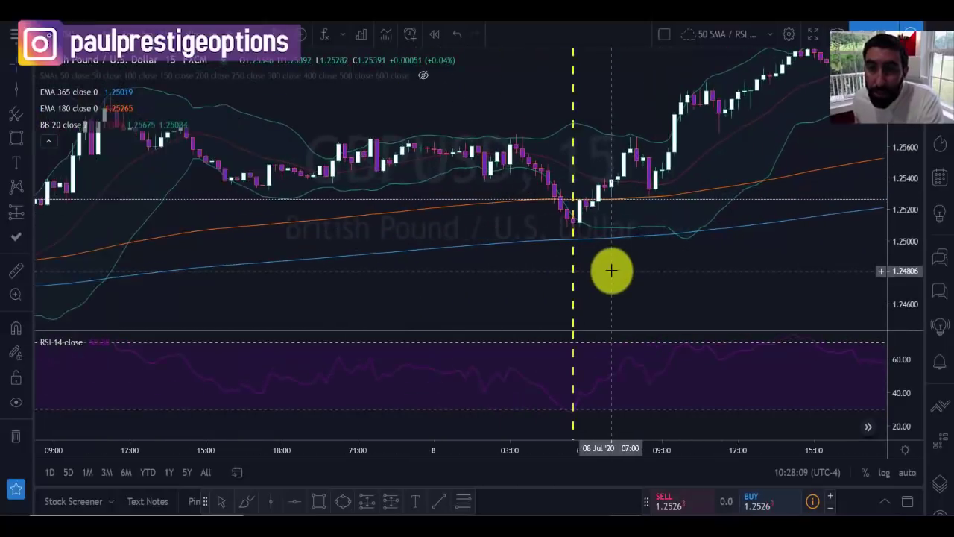
{"action": "scroll", "coordinate": [611, 271], "scroll_direction": "down", "scroll_amount": 1}
{"action": "scroll", "coordinate": [611, 271], "scroll_direction": "down", "scroll_amount": 1}
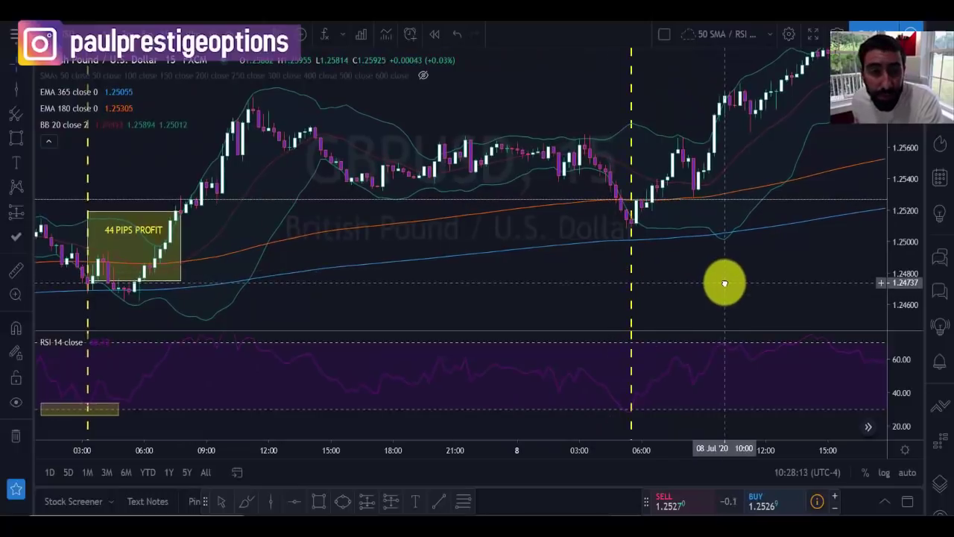
- Draw a horizontal support line at about 1.24915, below the 8 July 05:30 candle
{"action": "mouse_move", "coordinate": [43, 108]}
{"action": "scroll", "coordinate": [439, 276], "scroll_direction": "down", "scroll_amount": 1}
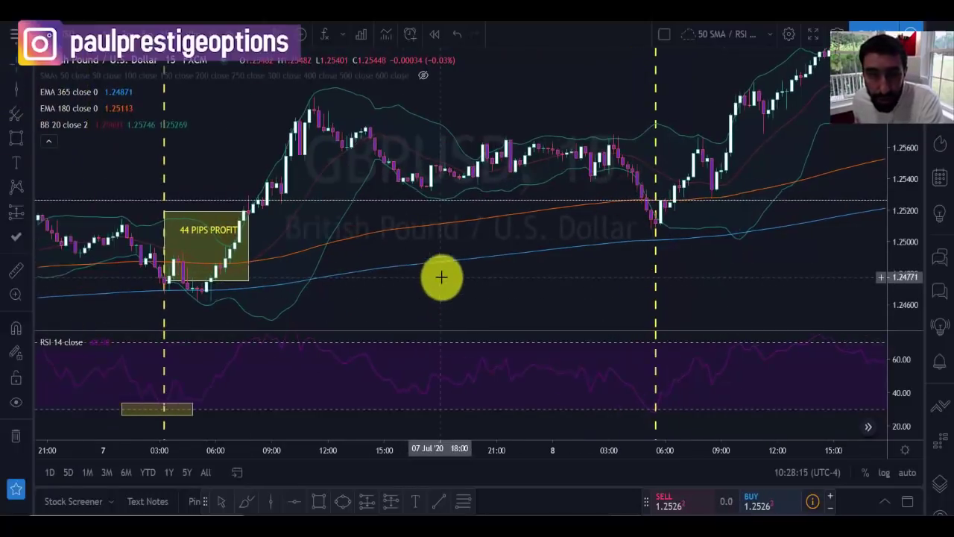
{"action": "mouse_move", "coordinate": [477, 286]}
{"action": "left_mouse_down"}
{"action": "mouse_move", "coordinate": [500, 284]}
{"action": "mouse_move", "coordinate": [490, 286]}
{"action": "left_mouse_up"}
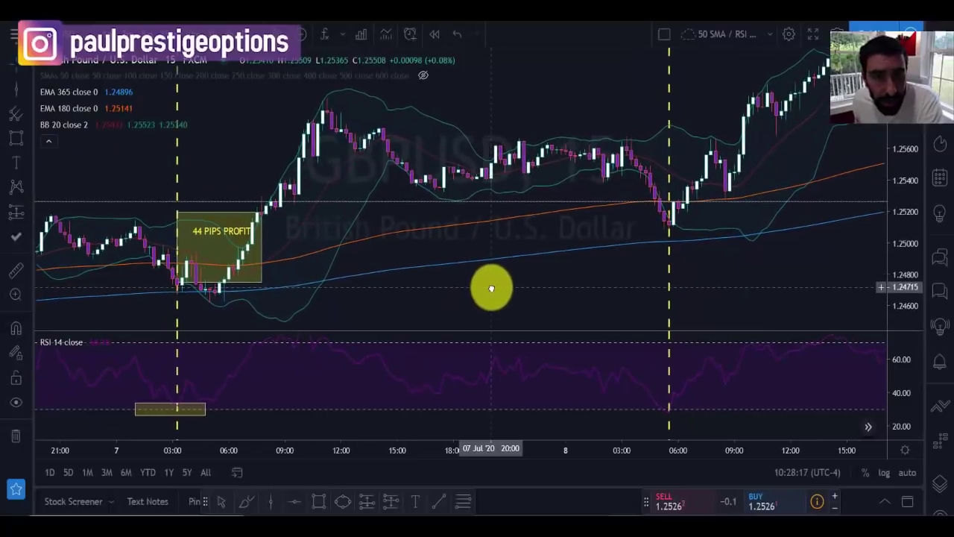
{"action": "left_click", "coordinate": [637, 256]}
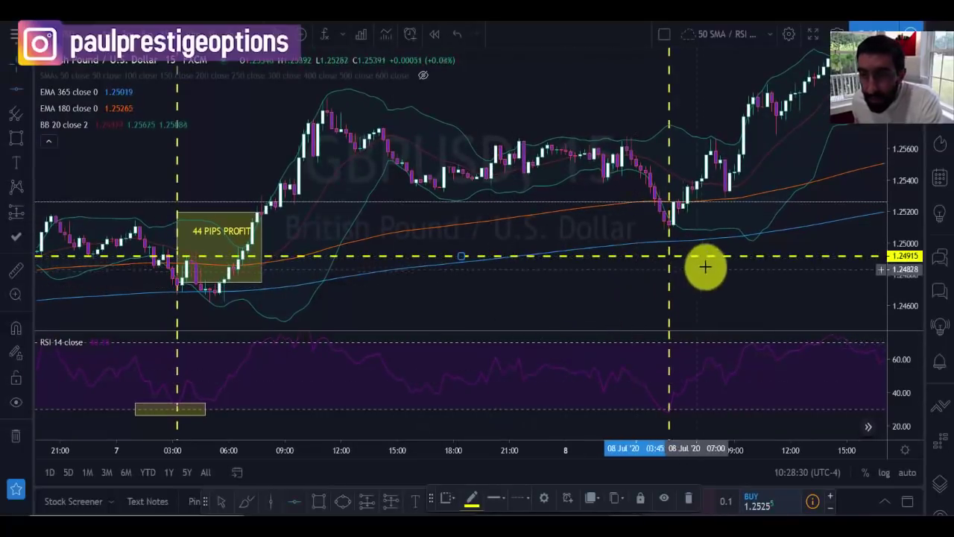
- Draw a horizontal resistance line at about 1.25672, along the price highs before the 8 July 05:30 setup
{"action": "scroll", "coordinate": [696, 273], "scroll_direction": "up", "scroll_amount": 3}
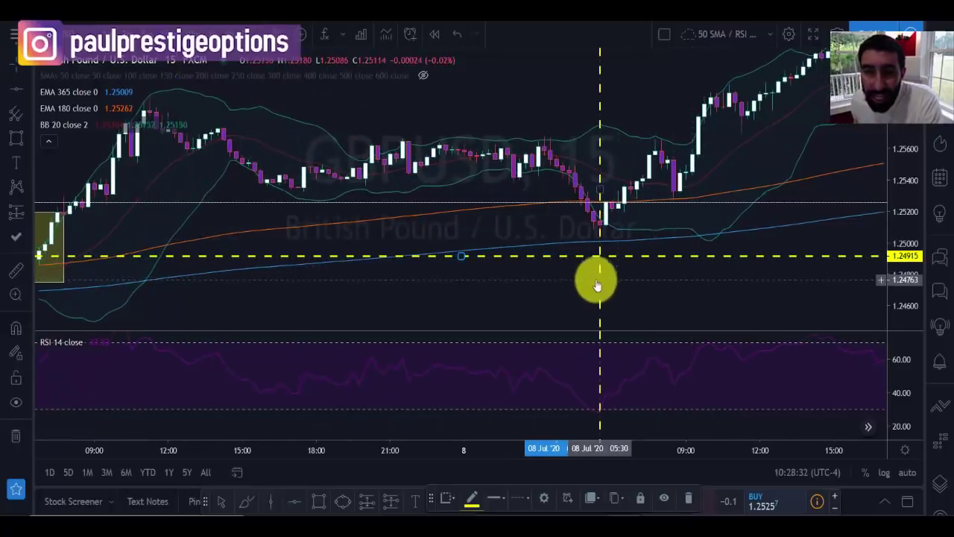
{"action": "scroll", "coordinate": [466, 284], "scroll_direction": "down", "scroll_amount": 3}
{"action": "left_click_drag", "start_coordinate": [460, 284], "coordinate": [622, 274]}
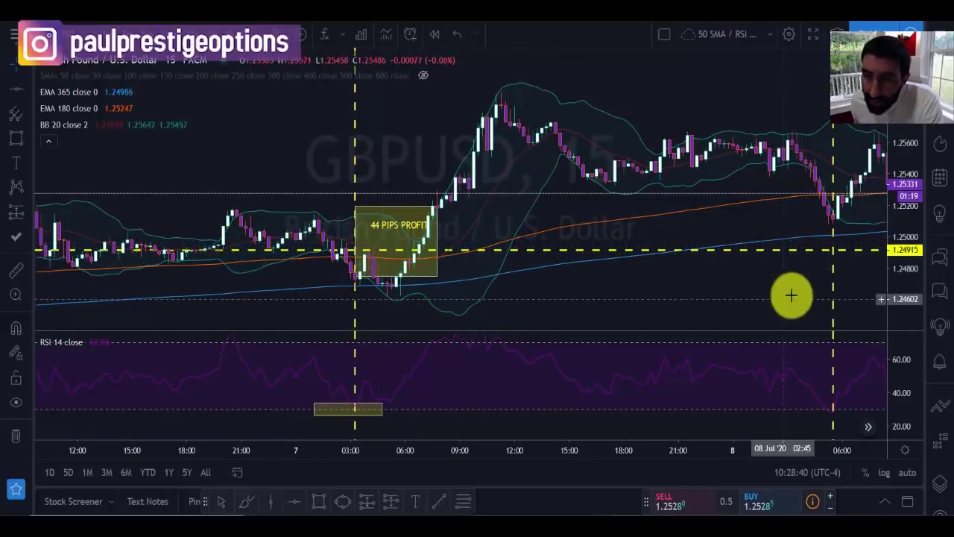
{"action": "left_click_drag", "start_coordinate": [793, 294], "coordinate": [582, 287]}
{"action": "scroll", "coordinate": [488, 247], "scroll_direction": "up", "scroll_amount": 2}
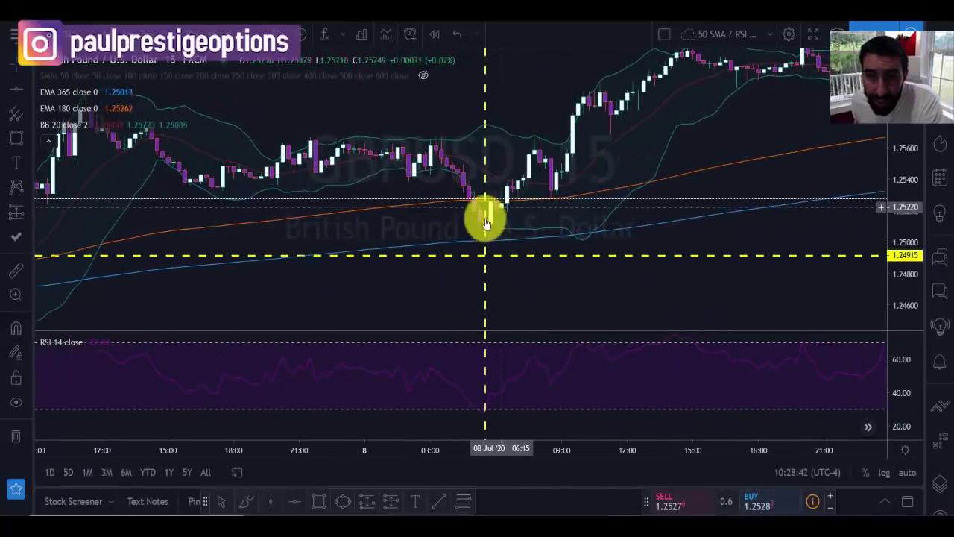
{"action": "scroll", "coordinate": [492, 228], "scroll_direction": "up", "scroll_amount": 1}
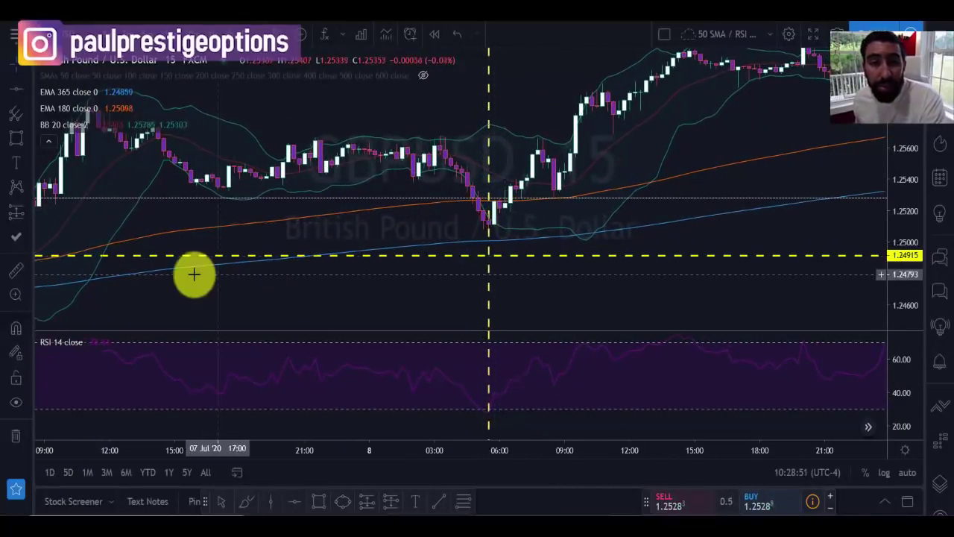
{"action": "scroll", "coordinate": [45, 223], "scroll_direction": "down", "scroll_amount": 1}
{"action": "left_click", "coordinate": [19, 94]}
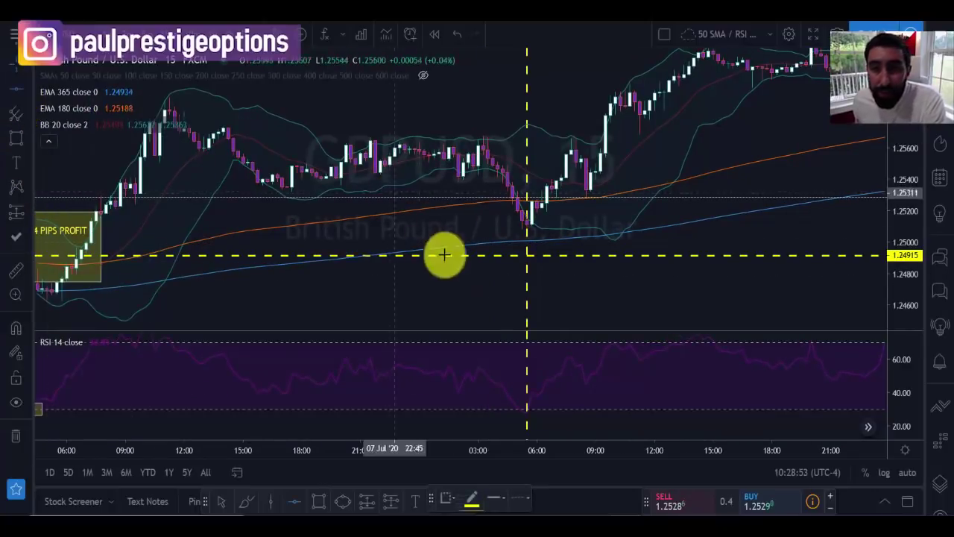
{"action": "left_click", "coordinate": [418, 136]}
- Try to mark the resistance zone with a rectangle from 7 July 19:30 to 8 July 05:00, between about 1.25696 and 1.25626
{"action": "left_click_drag", "start_coordinate": [768, 170], "coordinate": [763, 251]}
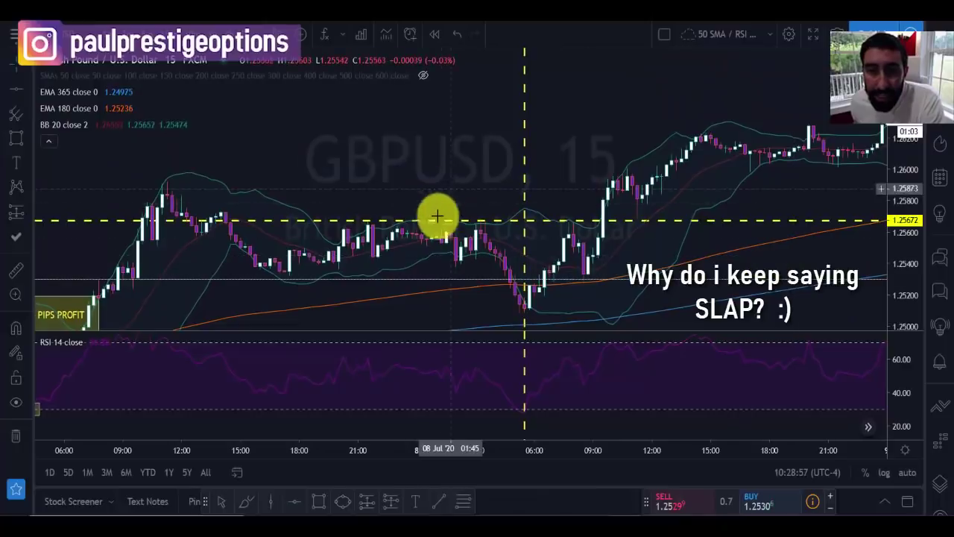
{"action": "left_click_drag", "start_coordinate": [437, 216], "coordinate": [501, 223]}
{"action": "scroll", "coordinate": [293, 206], "scroll_direction": "down", "scroll_amount": 2}
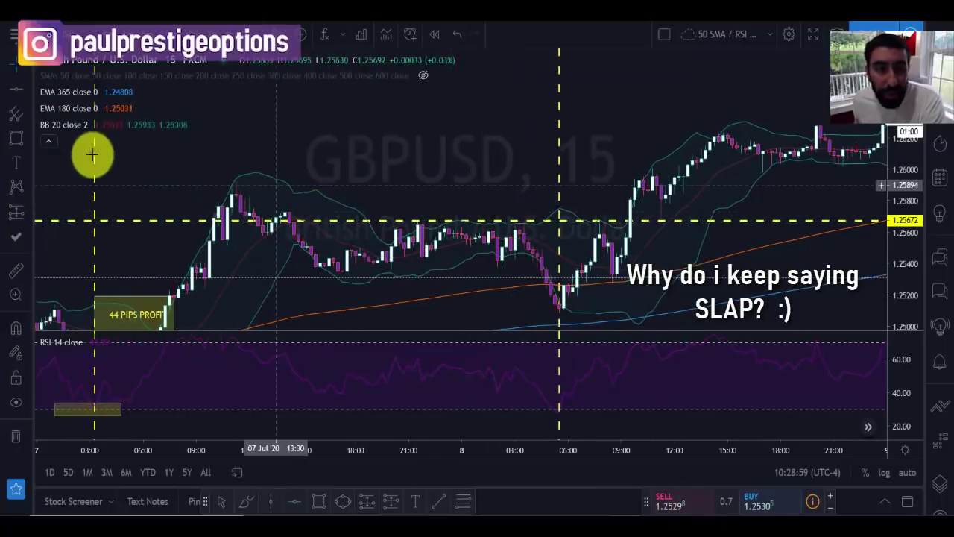
{"action": "left_click_drag", "start_coordinate": [908, 238], "coordinate": [903, 191]}
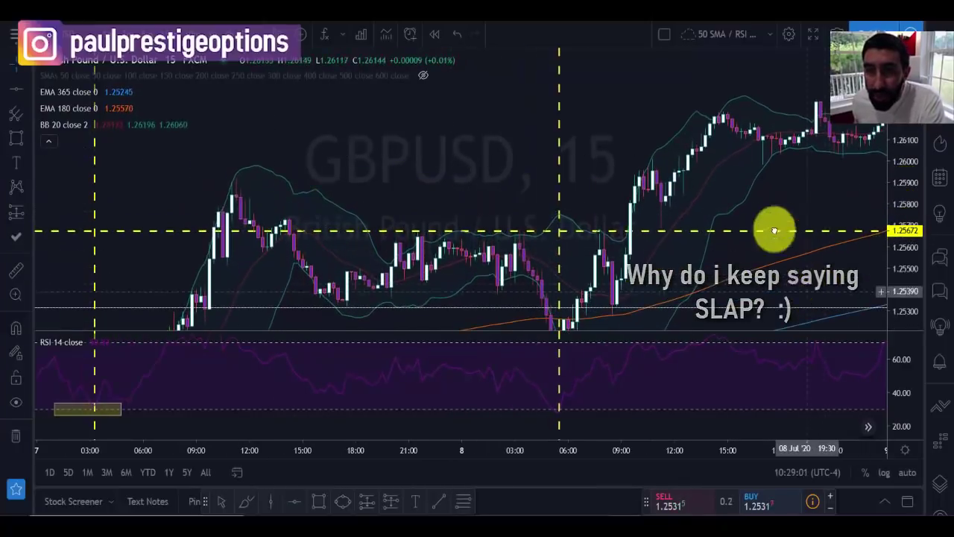
{"action": "left_click_drag", "start_coordinate": [771, 226], "coordinate": [745, 186]}
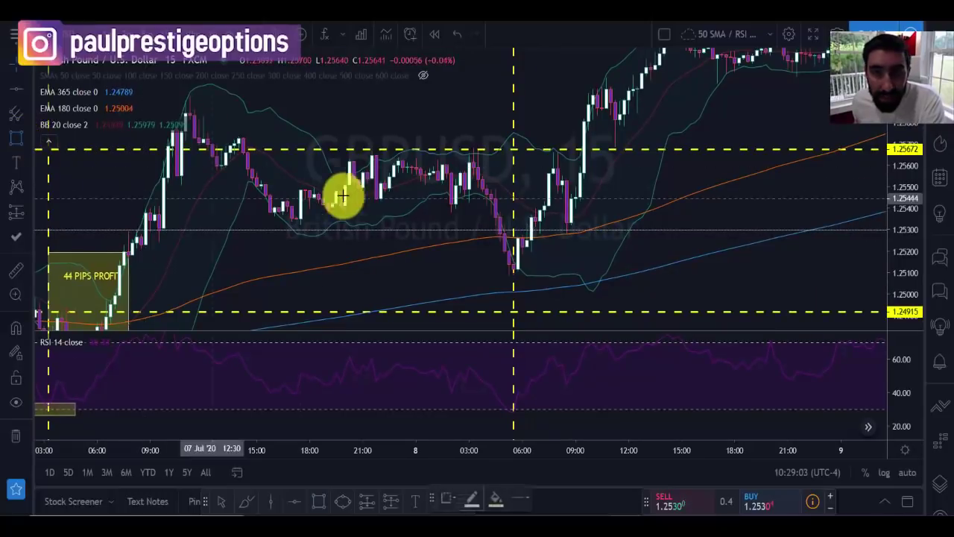
{"action": "left_click", "coordinate": [340, 146]}
{"action": "left_click_drag", "start_coordinate": [458, 159], "coordinate": [486, 164]}
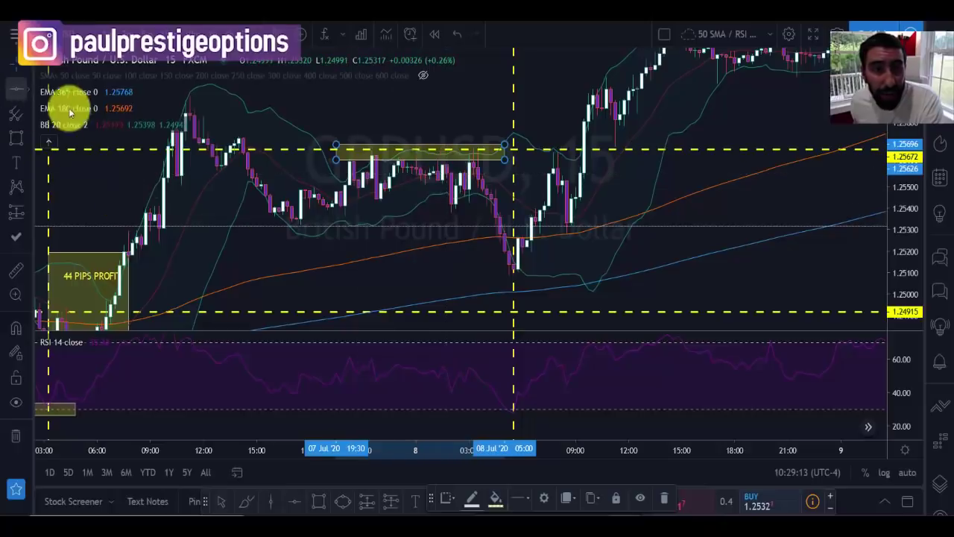
{"action": "left_click", "coordinate": [458, 36]}
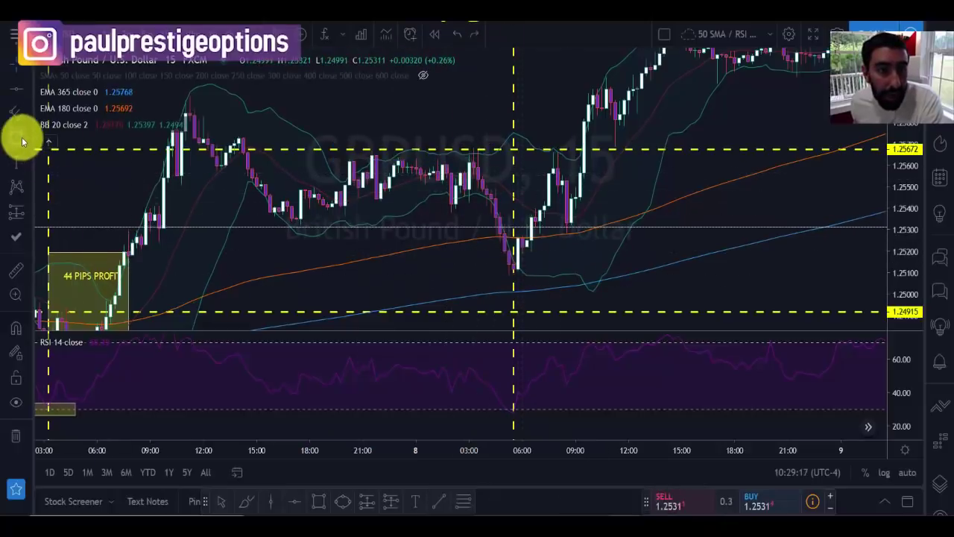
- Place a long position at the 8 July 05:30 candle with entry at about 1.25122 and target at about 1.25673 on the resistance line
{"action": "left_click", "coordinate": [29, 209]}
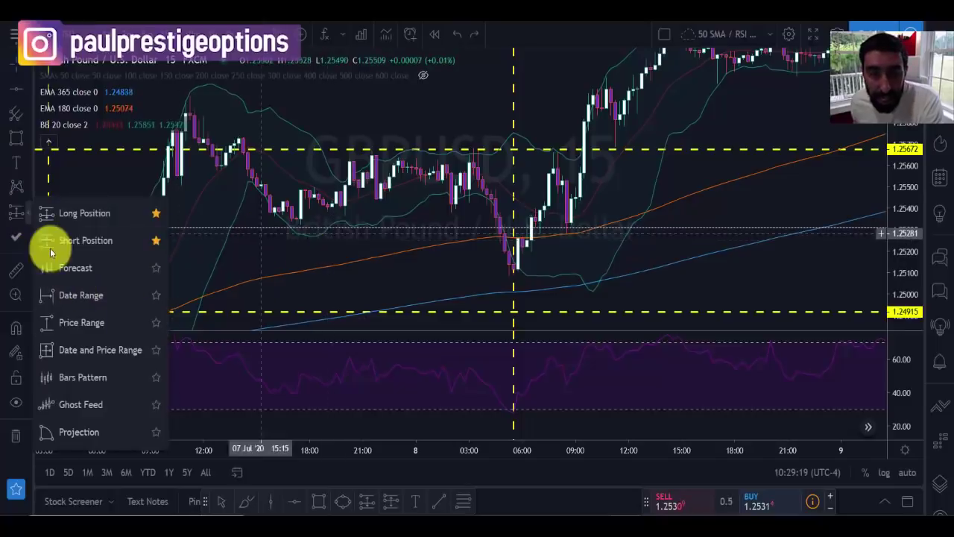
{"action": "left_click", "coordinate": [162, 230]}
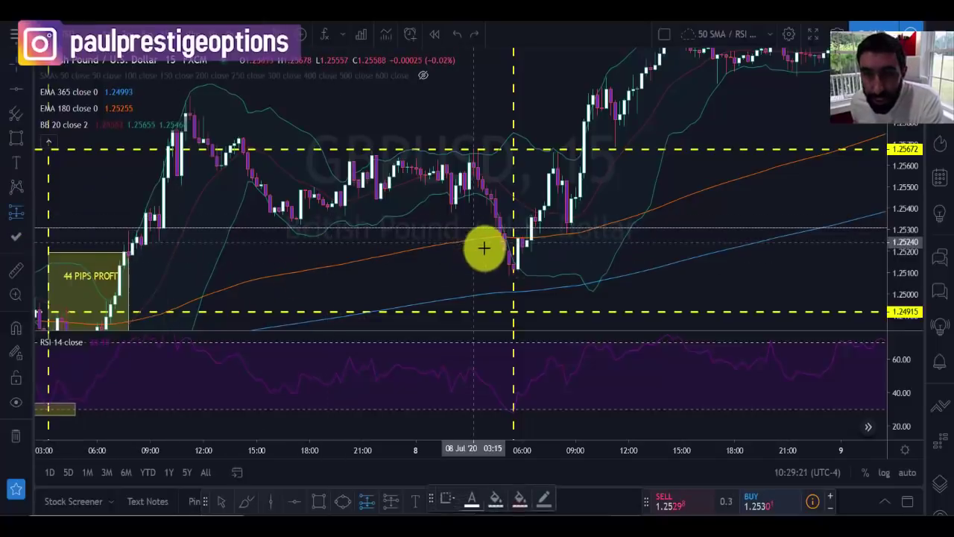
{"action": "left_click", "coordinate": [514, 266]}
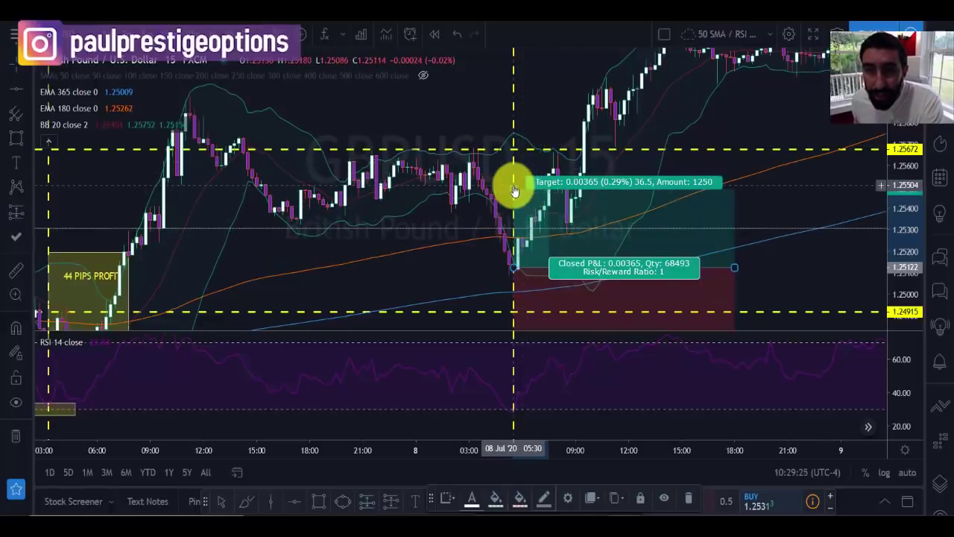
{"action": "left_click_drag", "start_coordinate": [513, 185], "coordinate": [512, 148]}
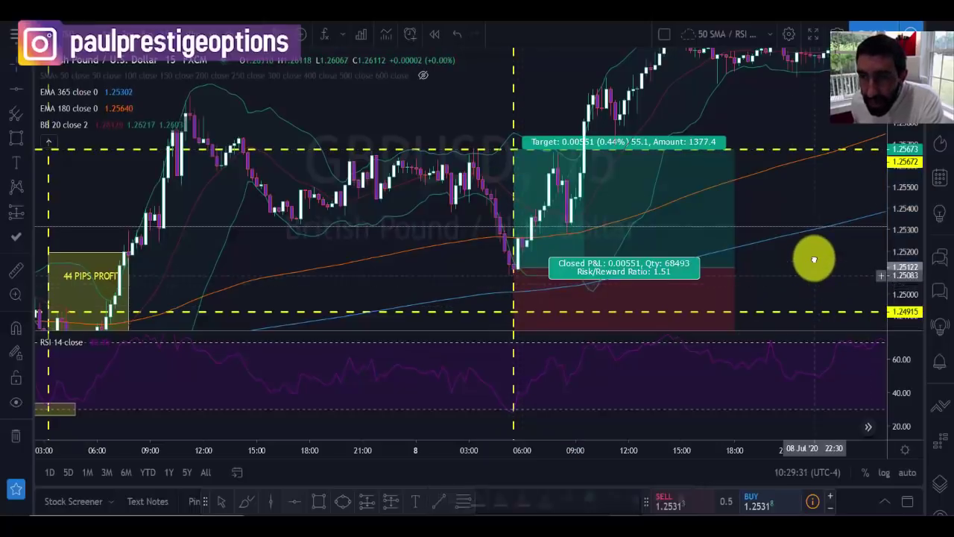
- Set the long position's stop at about 1.24879, just below the support line, and extend its box to about 9 July 15:00
{"action": "left_click_drag", "start_coordinate": [812, 258], "coordinate": [804, 213]}
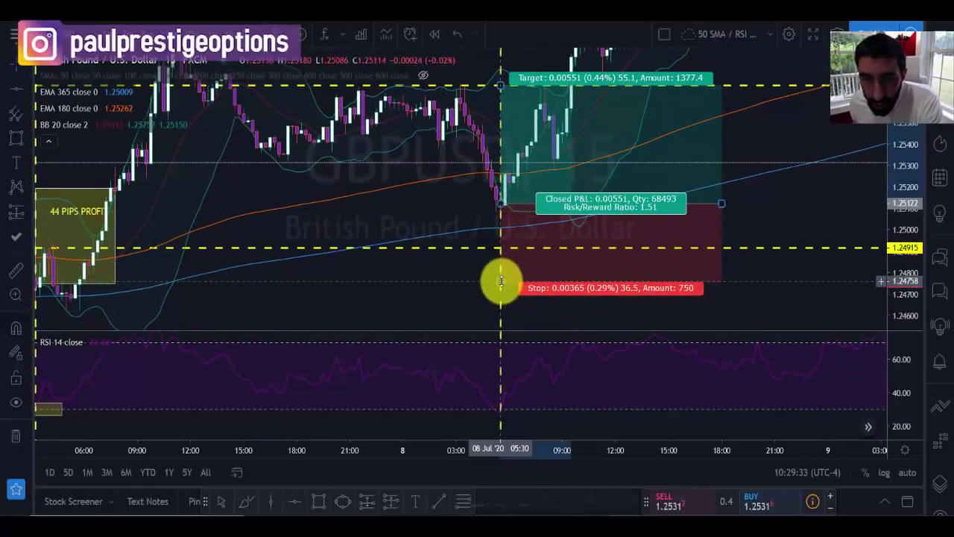
{"action": "left_click_drag", "start_coordinate": [501, 282], "coordinate": [501, 255]}
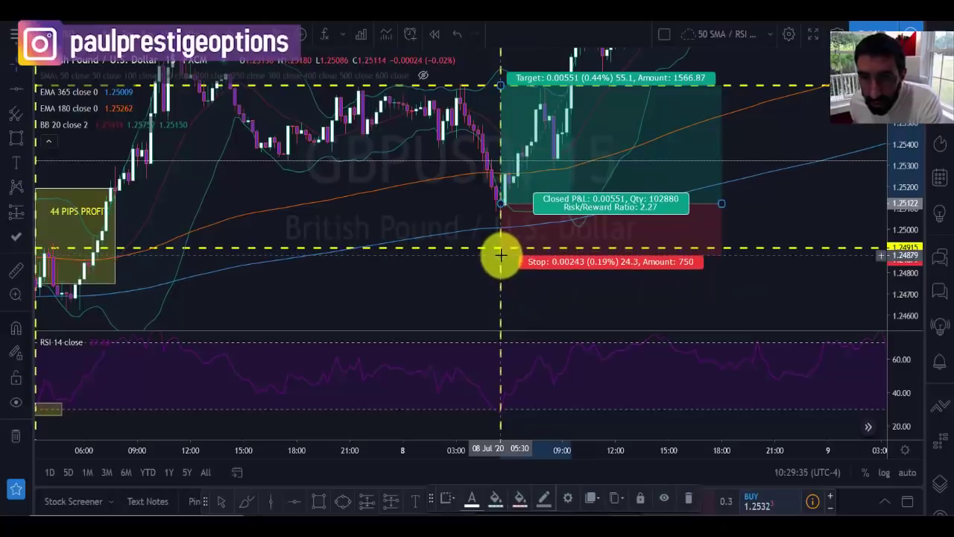
{"action": "left_click_drag", "start_coordinate": [845, 311], "coordinate": [750, 324]}
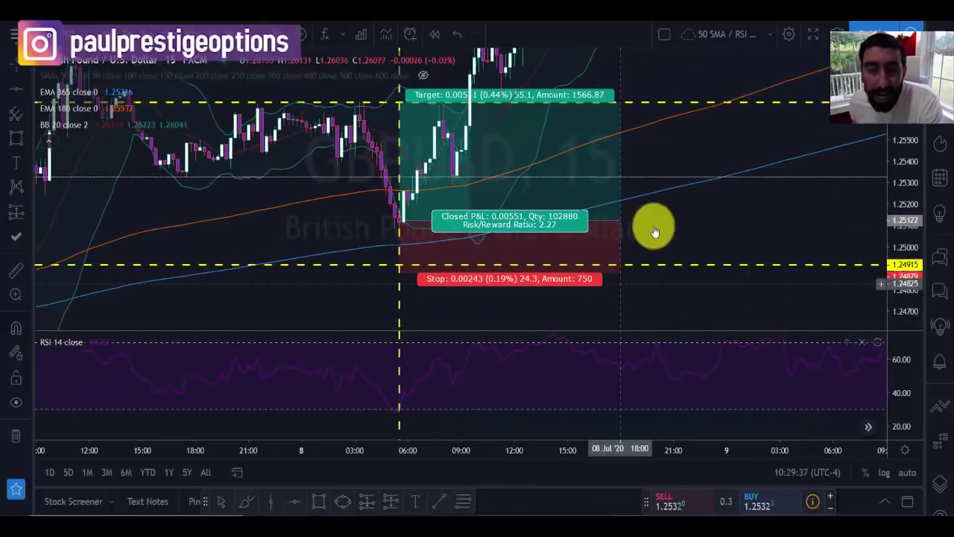
{"action": "left_click_drag", "start_coordinate": [761, 213], "coordinate": [670, 244]}
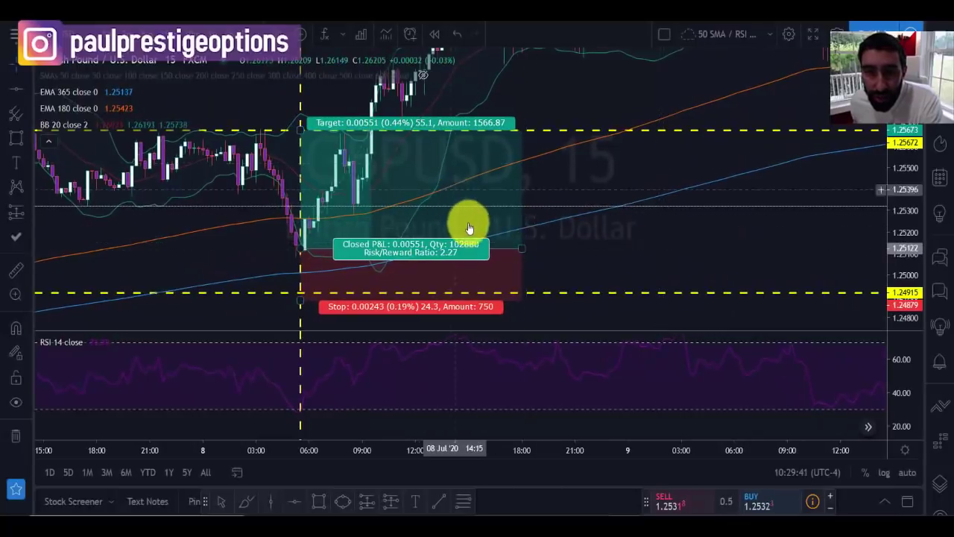
{"action": "left_click_drag", "start_coordinate": [522, 249], "coordinate": [900, 266]}
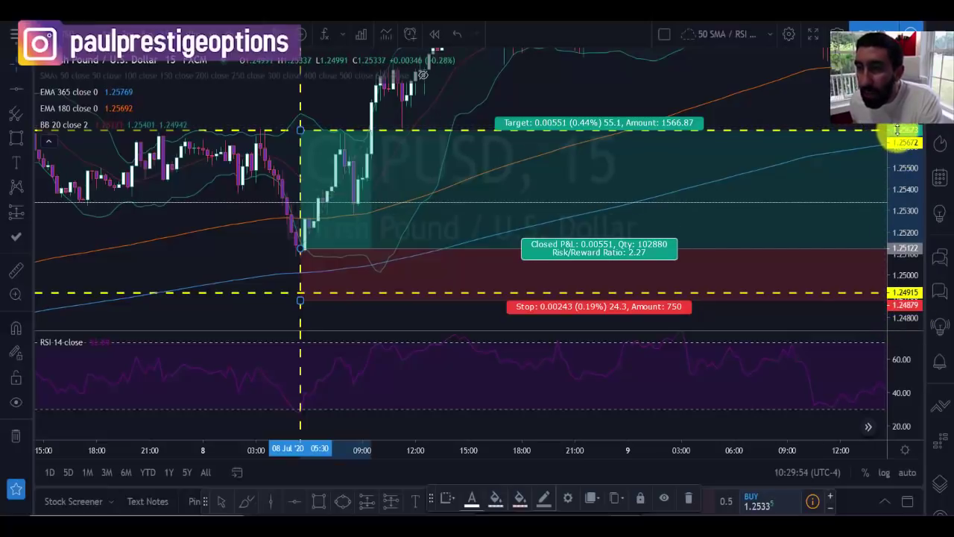
- Mark the profit area with a rectangle from 8 July 05:30 to about 09:30, between about 1.2512 and the resistance line, replacing the long position
{"action": "left_click_drag", "start_coordinate": [740, 324], "coordinate": [831, 270]}
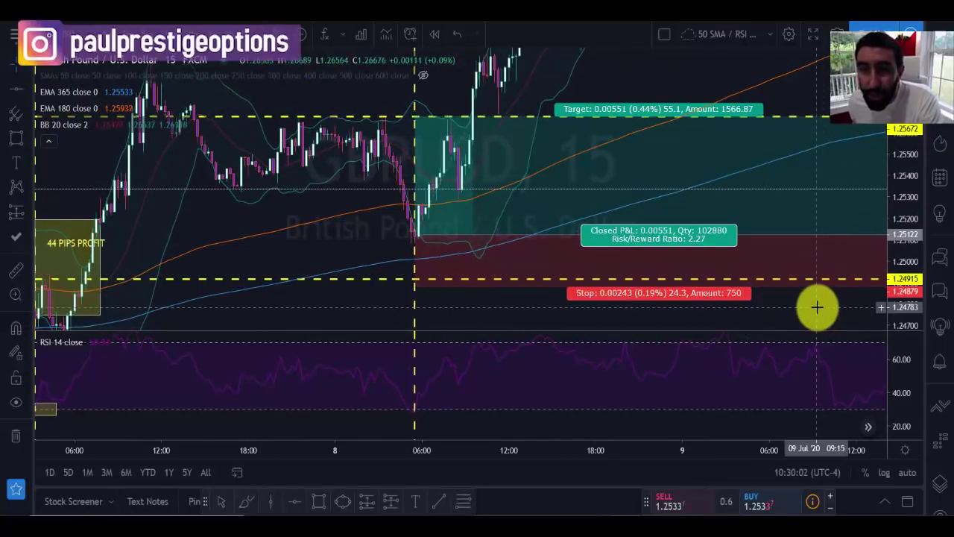
{"action": "scroll", "coordinate": [817, 306], "scroll_direction": "up", "scroll_amount": 2}
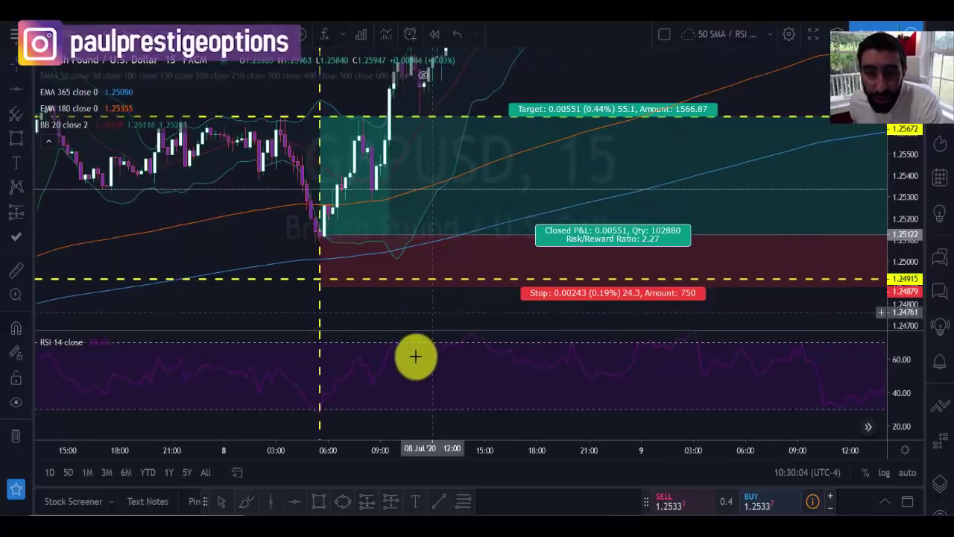
{"action": "left_click_drag", "start_coordinate": [415, 356], "coordinate": [383, 341]}
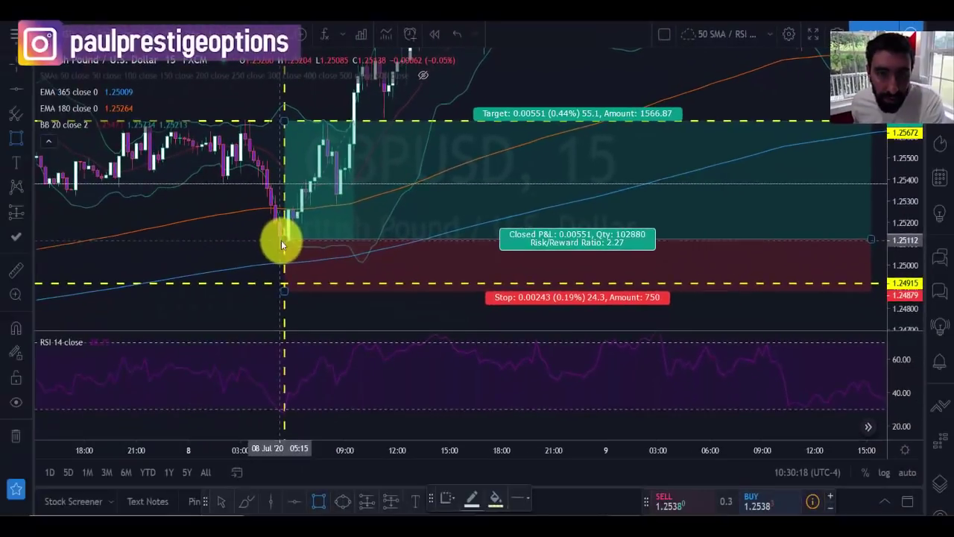
{"action": "mouse_move", "coordinate": [285, 240]}
{"action": "left_mouse_down"}
{"action": "mouse_move", "coordinate": [320, 134]}
{"action": "mouse_move", "coordinate": [355, 124]}
{"action": "left_mouse_up"}
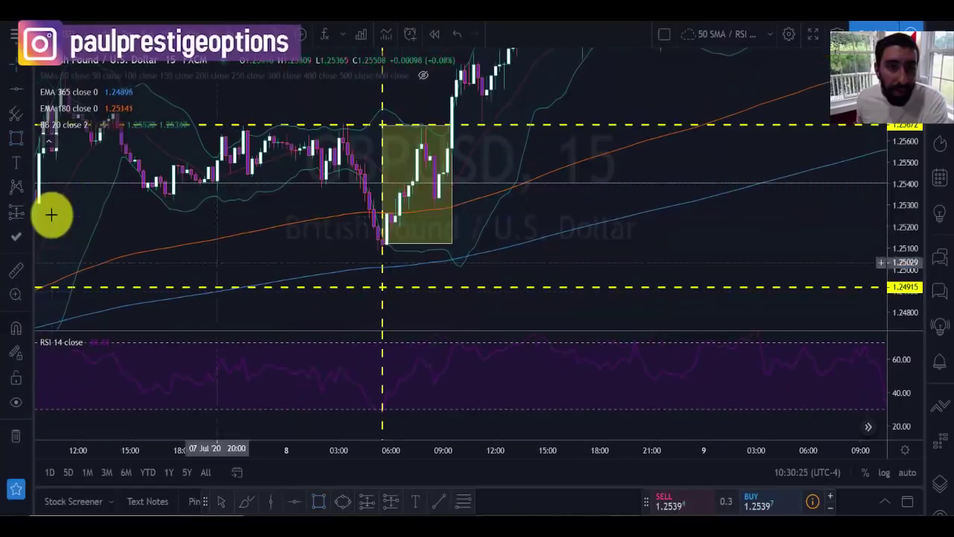
- Label the 8 July profit rectangle with the text "55 PIPS PROFIT"
{"action": "left_click", "coordinate": [19, 162]}
{"action": "left_click", "coordinate": [426, 166]}
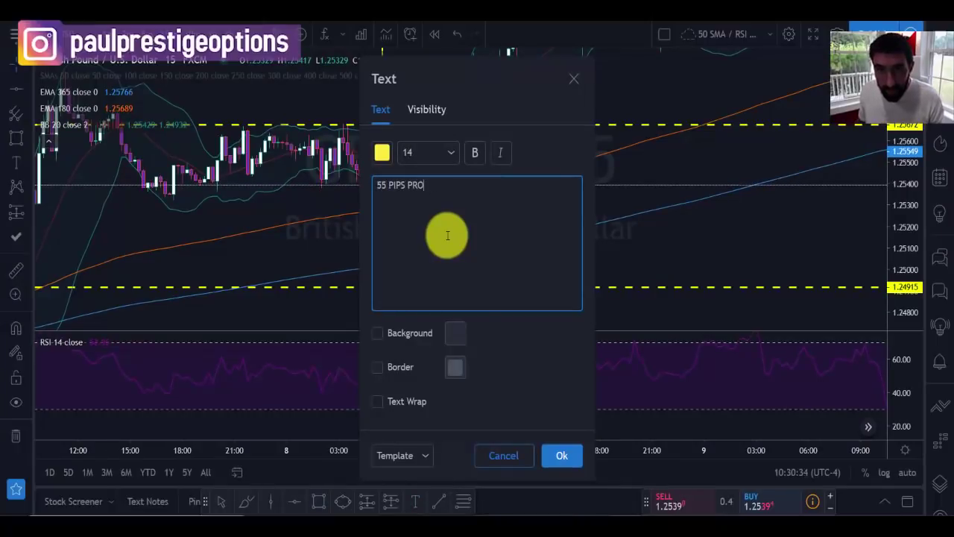
{"action": "left_click", "coordinate": [565, 454]}
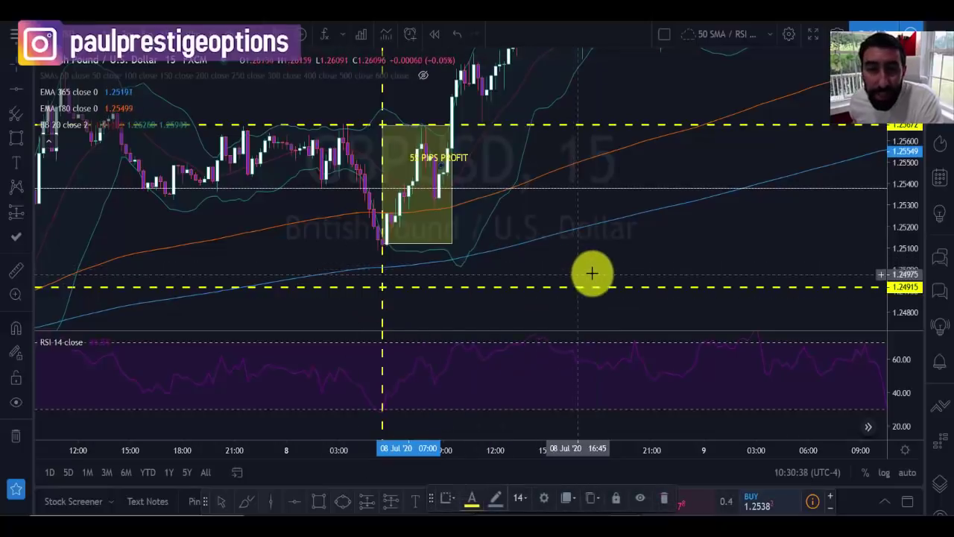
- Compare the 7 and 8 July profit zones with the EMAs, Bollinger Bands and RSI, and examine the price action through 10 July
{"action": "left_click_drag", "start_coordinate": [592, 273], "coordinate": [794, 244]}
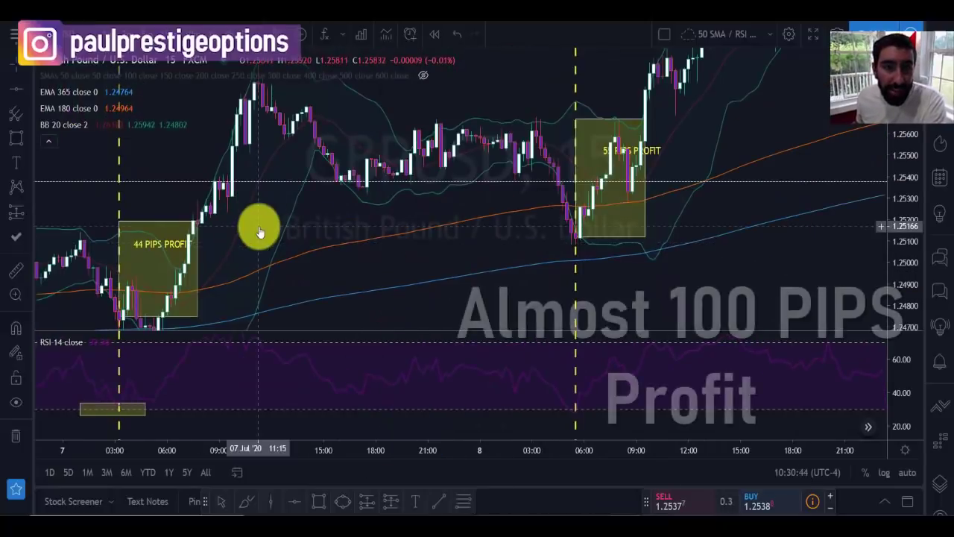
{"action": "left_click_drag", "start_coordinate": [388, 270], "coordinate": [467, 264]}
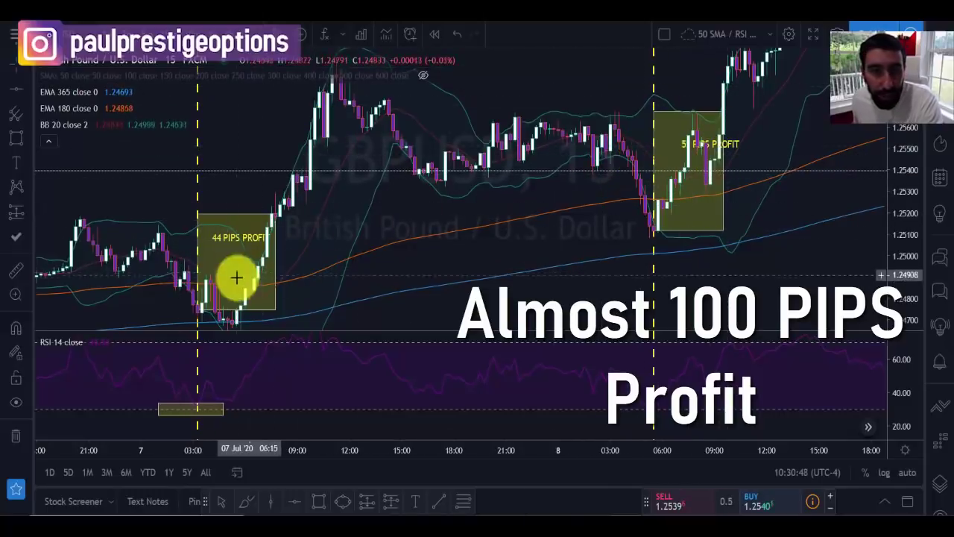
{"action": "left_click_drag", "start_coordinate": [492, 263], "coordinate": [405, 261]}
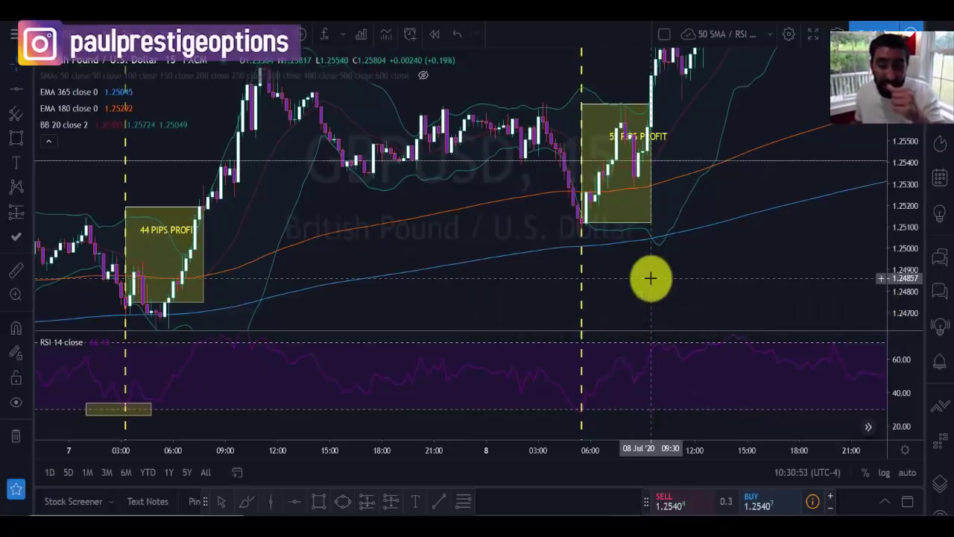
{"action": "left_click_drag", "start_coordinate": [787, 262], "coordinate": [541, 275]}
{"action": "scroll", "coordinate": [666, 182], "scroll_direction": "down", "scroll_amount": 1}
{"action": "scroll", "coordinate": [666, 182], "scroll_direction": "down", "scroll_amount": 1}
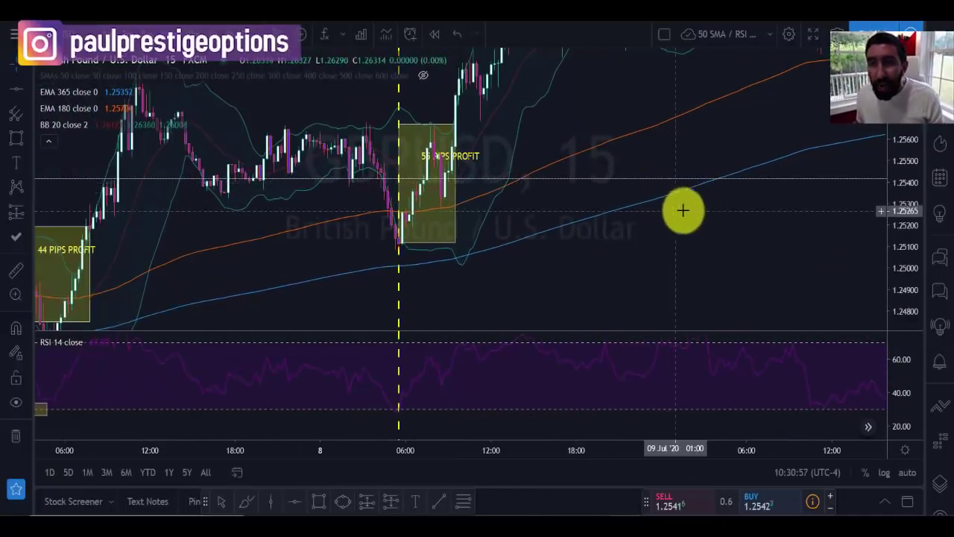
{"action": "left_click_drag", "start_coordinate": [756, 209], "coordinate": [687, 279]}
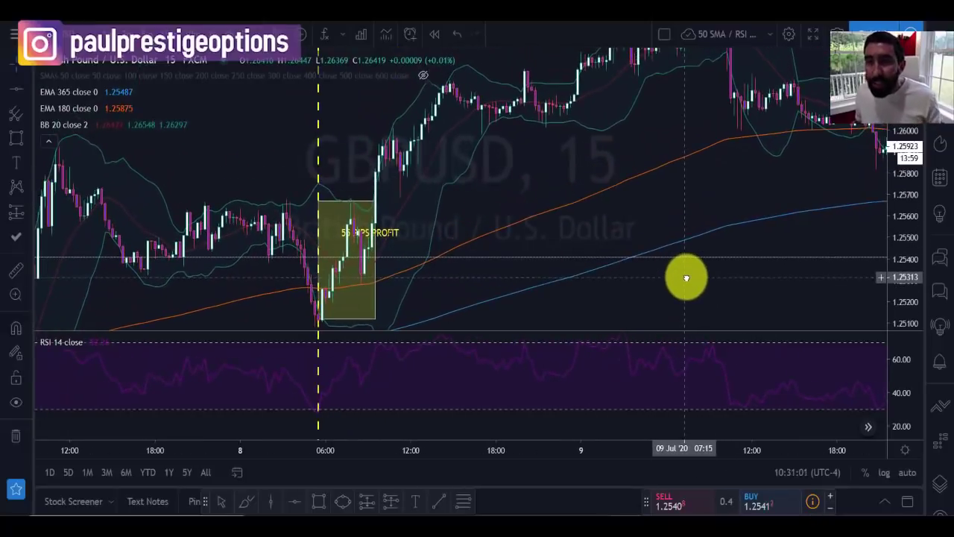
{"action": "left_click_drag", "start_coordinate": [686, 278], "coordinate": [820, 154]}
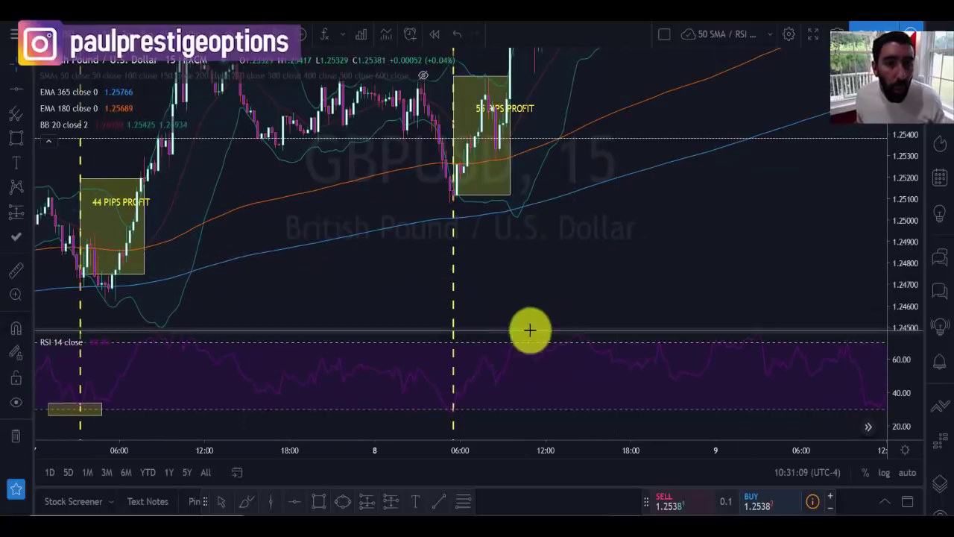
{"action": "scroll", "coordinate": [574, 328], "scroll_direction": "down", "scroll_amount": 2}
{"action": "left_click_drag", "start_coordinate": [818, 205], "coordinate": [813, 187]}
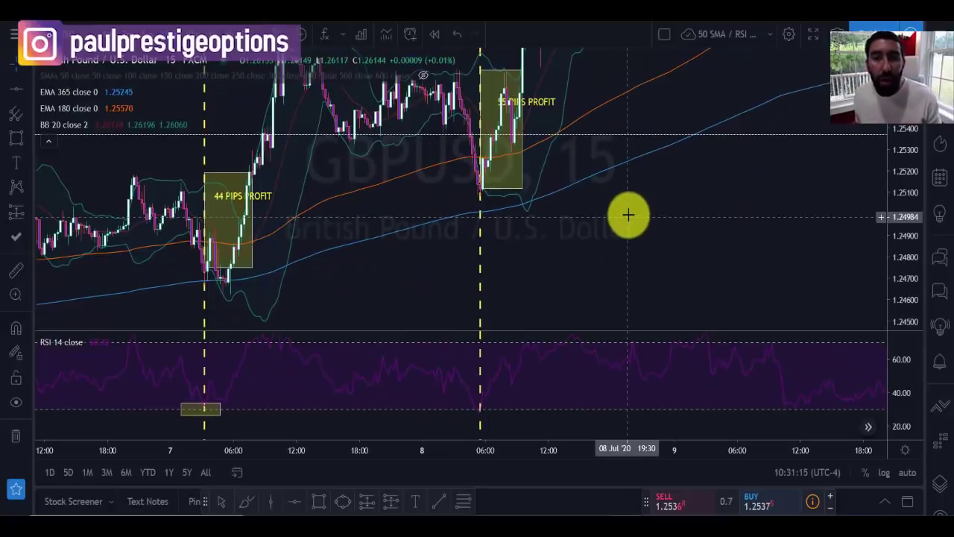
{"action": "left_click_drag", "start_coordinate": [634, 202], "coordinate": [574, 277]}
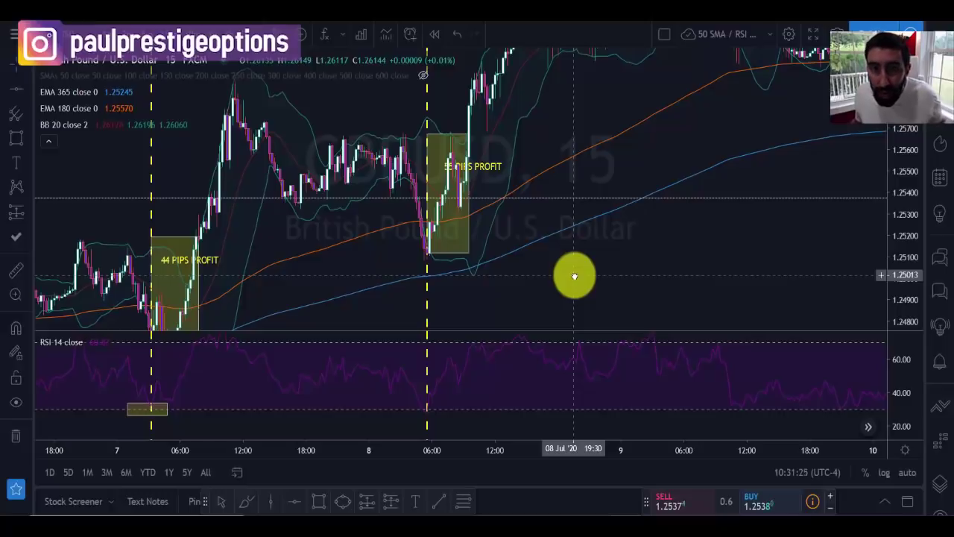
{"action": "left_click_drag", "start_coordinate": [574, 277], "coordinate": [468, 303]}
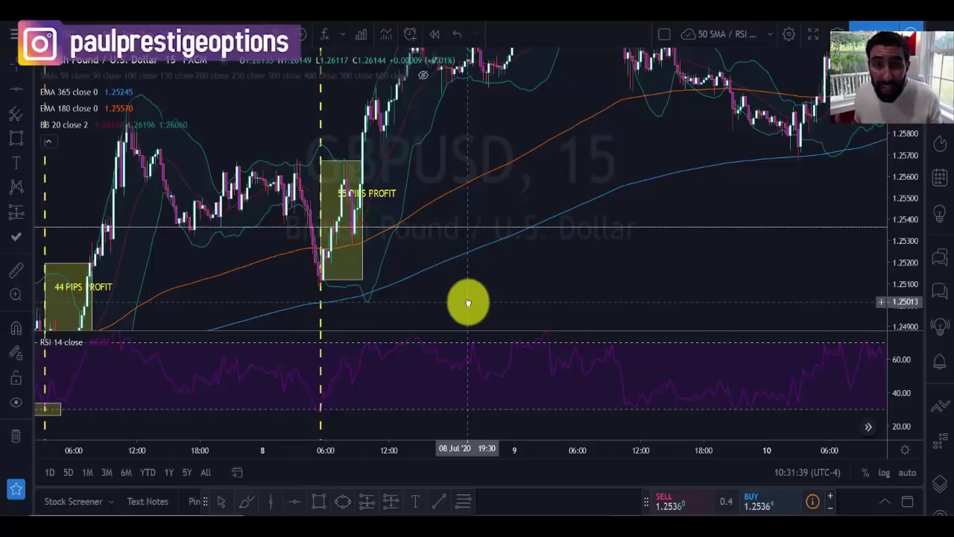
{"action": "left_click_drag", "start_coordinate": [729, 247], "coordinate": [639, 340]}
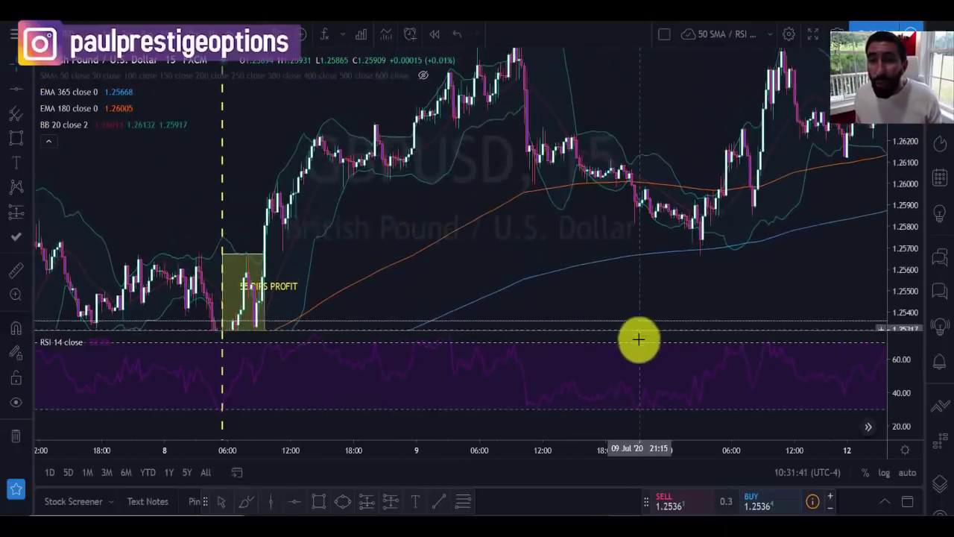
{"action": "left_click_drag", "start_coordinate": [784, 286], "coordinate": [780, 308]}
{"action": "left_click_drag", "start_coordinate": [908, 239], "coordinate": [733, 162]}
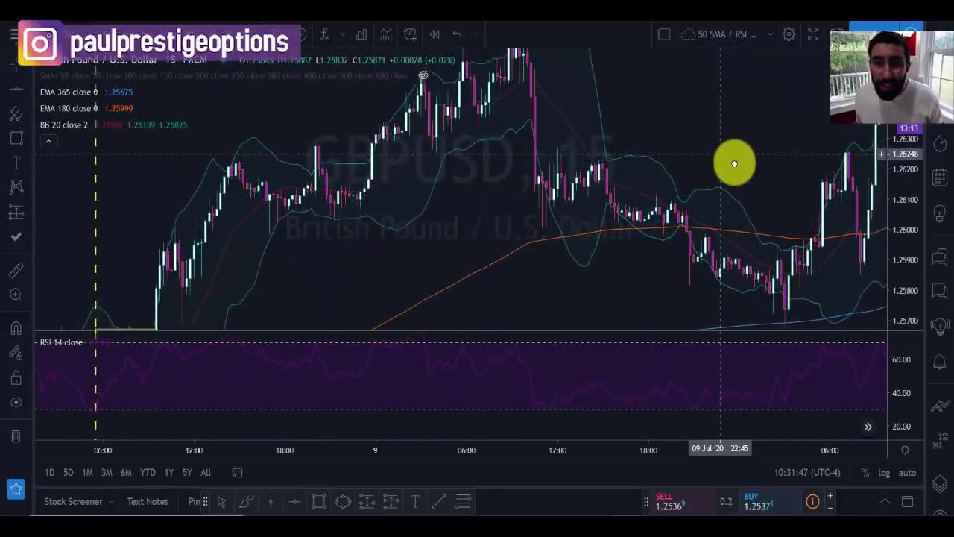
{"action": "left_click_drag", "start_coordinate": [455, 228], "coordinate": [553, 277]}
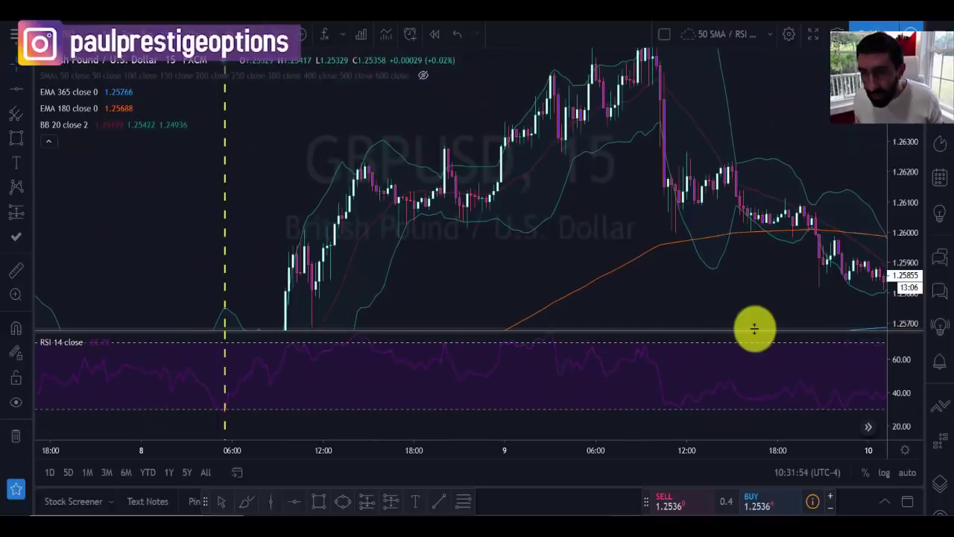
- Shrink the RSI pane to its minimum and compress the price scale to show the 8 to 10 July candles with their Bollinger Bands
{"action": "left_click_drag", "start_coordinate": [754, 328], "coordinate": [756, 502]}
{"action": "left_click_drag", "start_coordinate": [444, 316], "coordinate": [507, 187]}
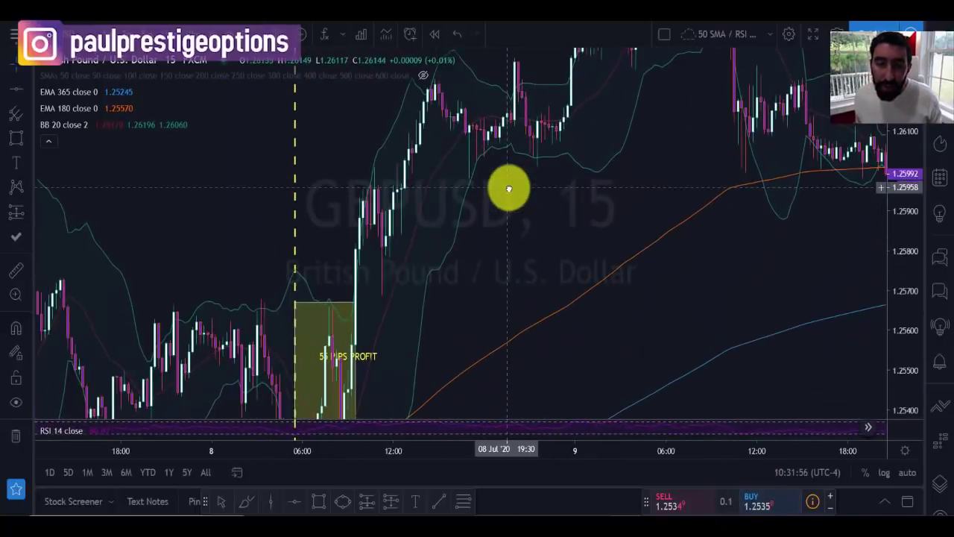
{"action": "left_click_drag", "start_coordinate": [890, 171], "coordinate": [885, 291]}
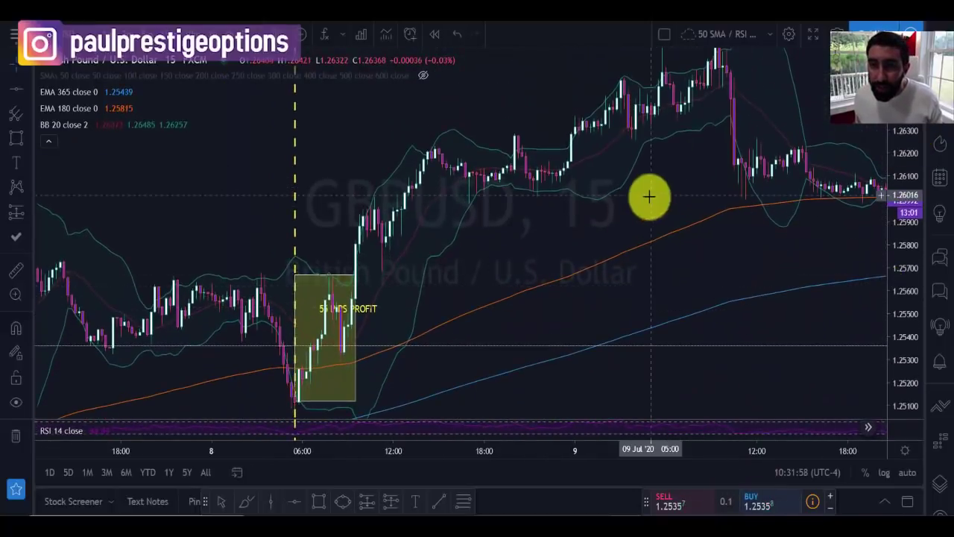
{"action": "left_click_drag", "start_coordinate": [627, 235], "coordinate": [464, 326]}
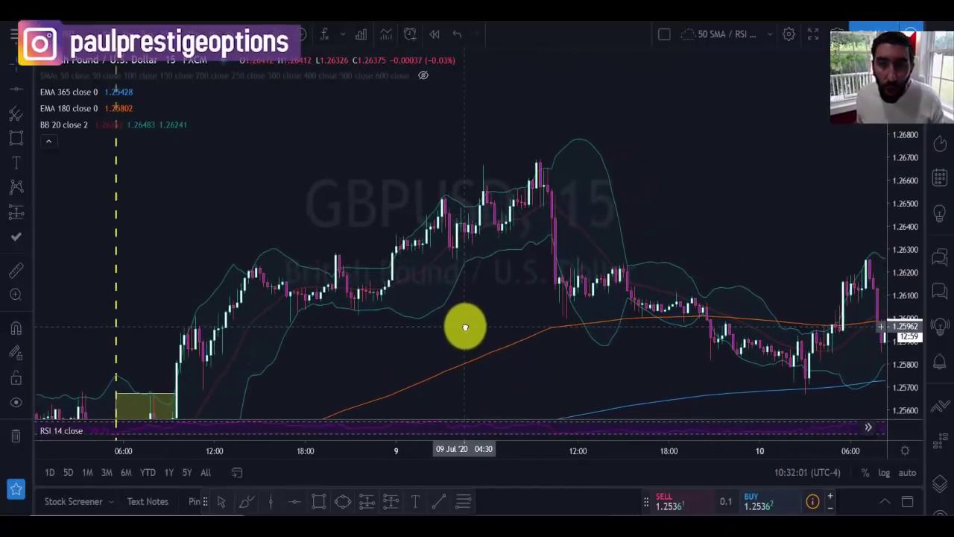
- Draw rectangles at the 8 July upper Bollinger Band touch around 13:30–15:15 and the lower band touch around 17:00–18:45
{"action": "left_click", "coordinate": [16, 138]}
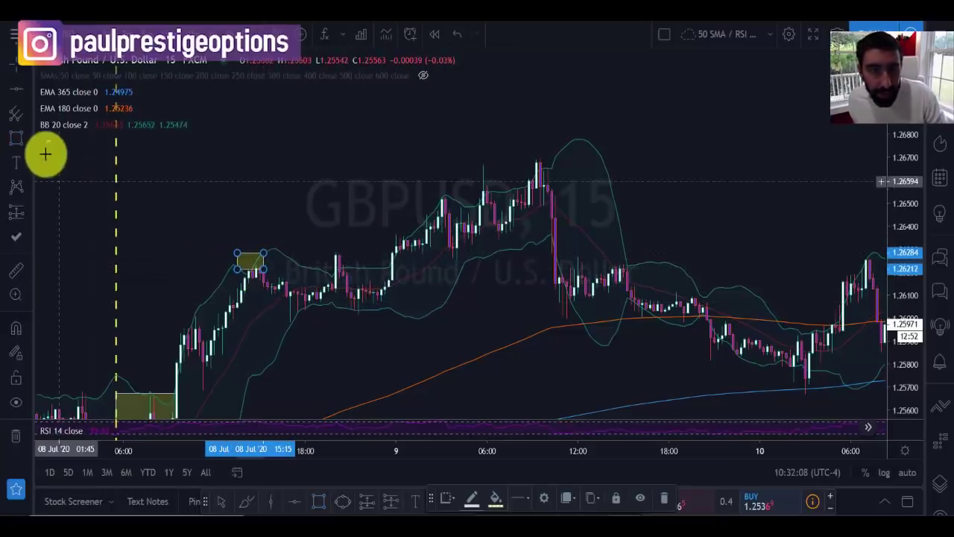
{"action": "left_click", "coordinate": [16, 138]}
{"action": "left_click_drag", "start_coordinate": [288, 300], "coordinate": [316, 314]}
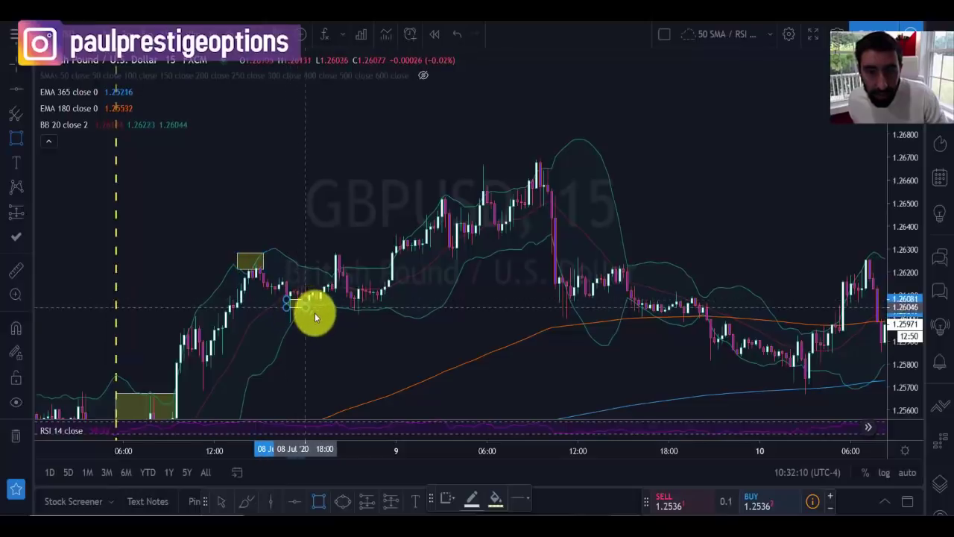
- Draw rectangles at the 8 July upper Bollinger Band touch around 19:30–21:00 and the lower band touch around 21:00–23:00
{"action": "left_click", "coordinate": [18, 138]}
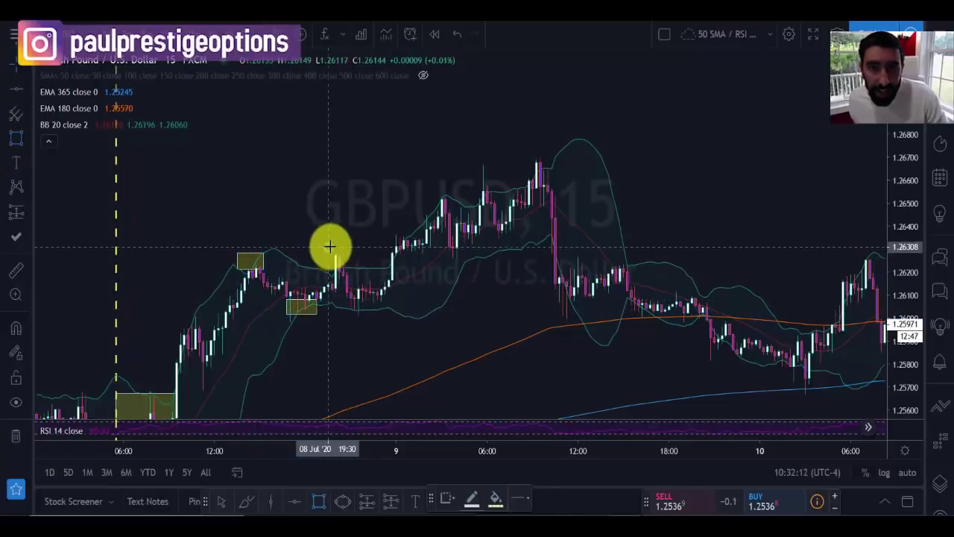
{"action": "left_click_drag", "start_coordinate": [328, 247], "coordinate": [352, 259]}
{"action": "left_click", "coordinate": [17, 139]}
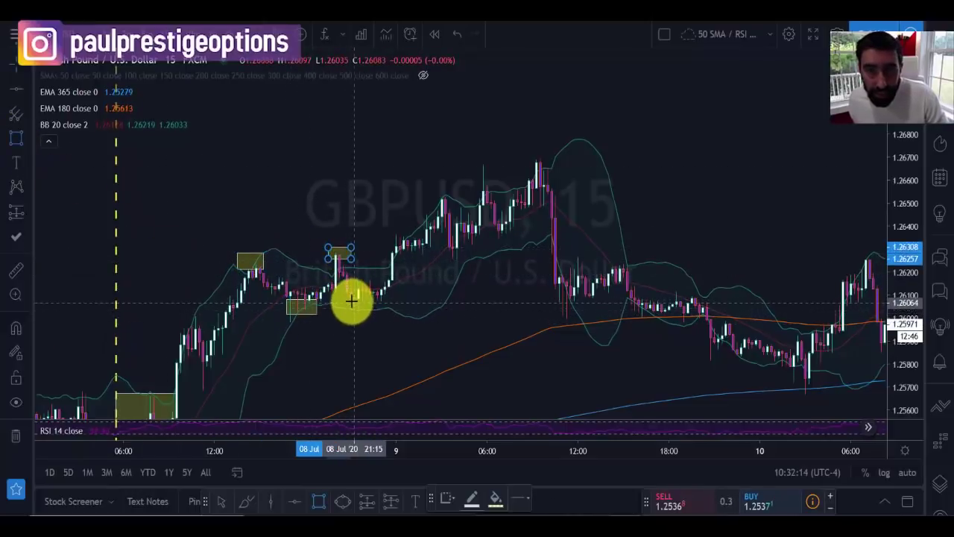
{"action": "left_click_drag", "start_coordinate": [351, 303], "coordinate": [382, 319]}
- Draw rectangles at the 9 July price peak around 02:30–04:00 and the following dip around 02:45–04:45
{"action": "left_click", "coordinate": [15, 138]}
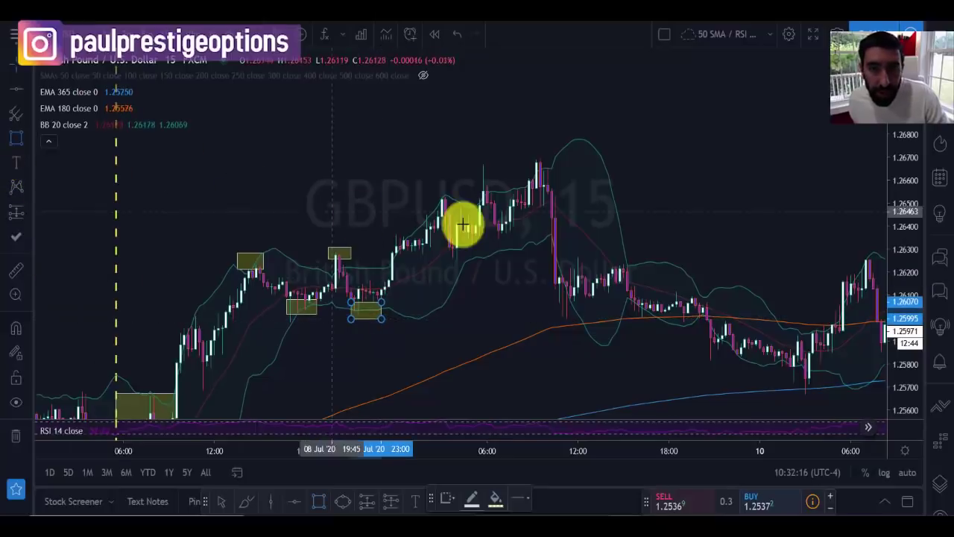
{"action": "left_click_drag", "start_coordinate": [435, 189], "coordinate": [458, 207]}
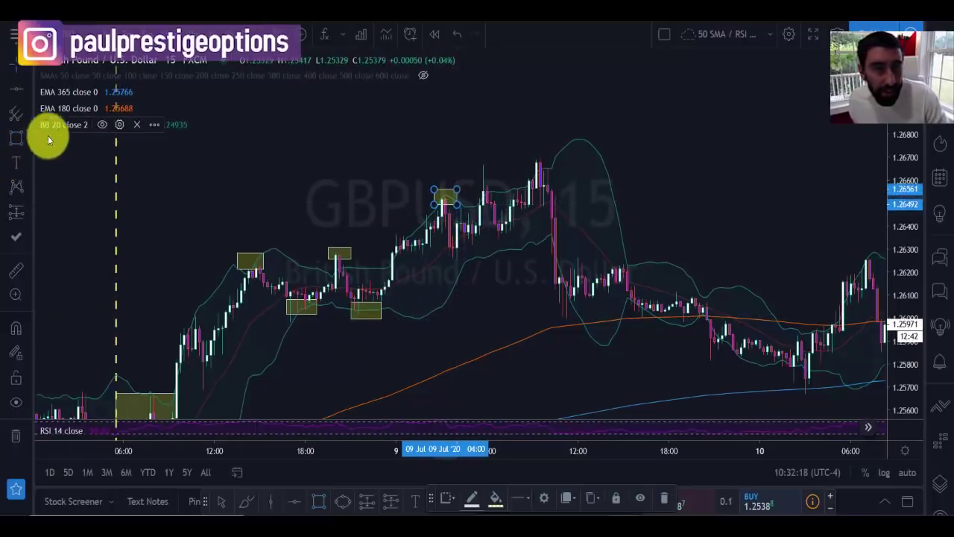
{"action": "left_click", "coordinate": [15, 138]}
{"action": "left_click_drag", "start_coordinate": [438, 249], "coordinate": [468, 258]}
- Draw rectangles at the 9 July peaks around 05:00–06:45 and 08:15–10:30 and at the dip between them
{"action": "left_click", "coordinate": [31, 137]}
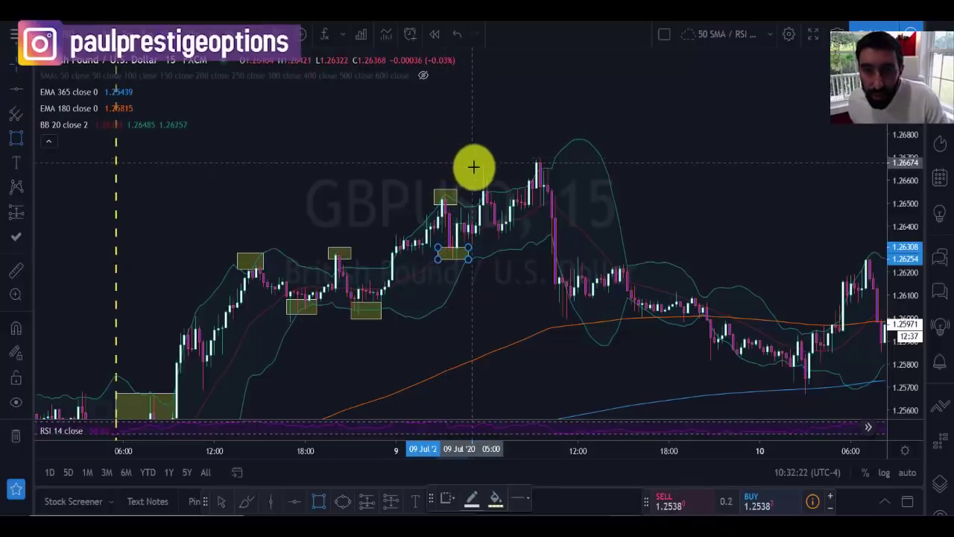
{"action": "left_click_drag", "start_coordinate": [472, 163], "coordinate": [498, 188]}
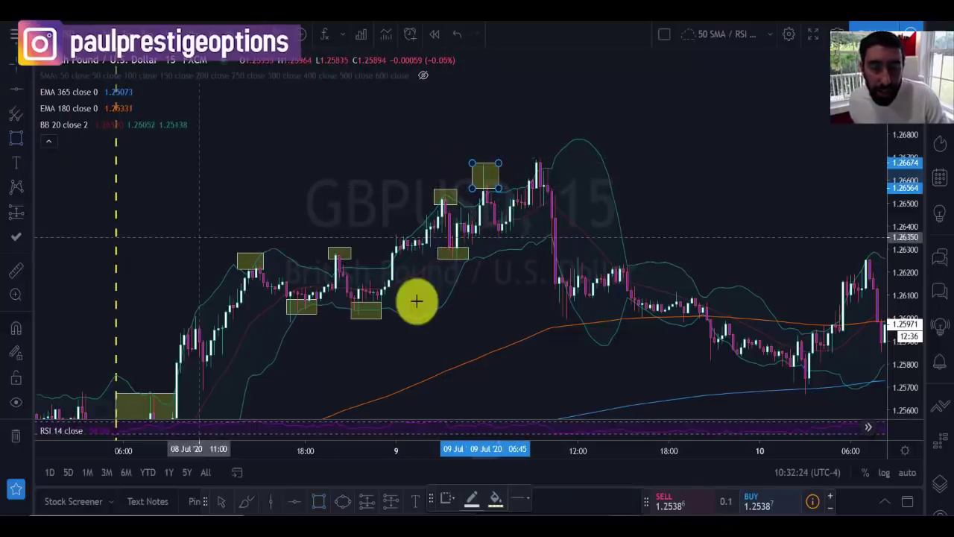
{"action": "key", "text": "alt+shift+r"}
{"action": "left_click_drag", "start_coordinate": [492, 224], "coordinate": [521, 237]}
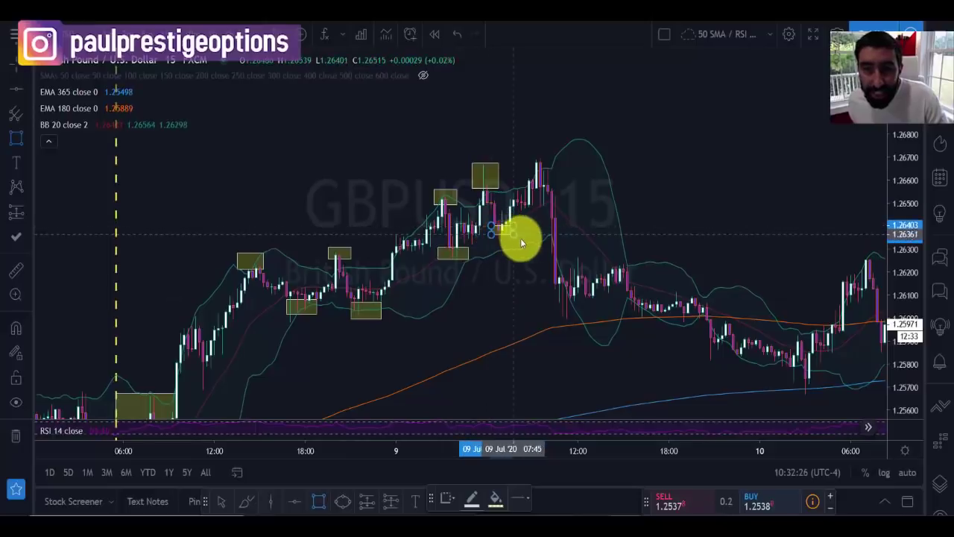
{"action": "left_click", "coordinate": [16, 138]}
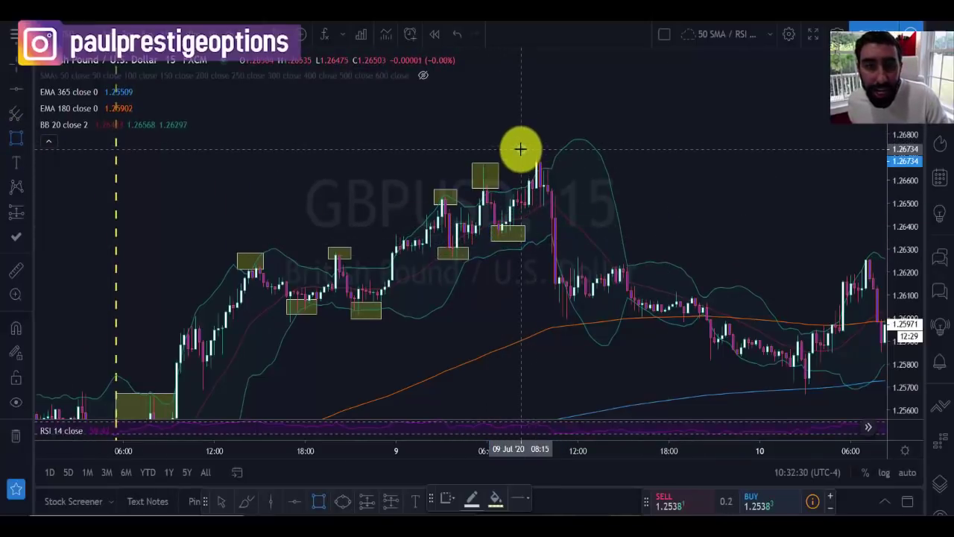
{"action": "left_click_drag", "start_coordinate": [548, 165], "coordinate": [556, 165]}
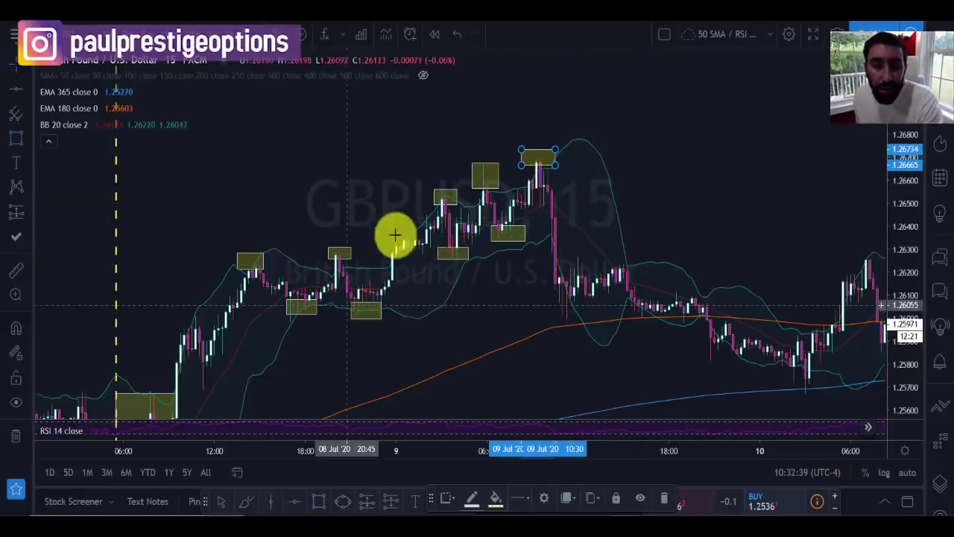
- Examine the marked swings and the 9 July sell-off through 10 July against the Bollinger Bands and the 180 and 365 EMAs
{"action": "left_click_drag", "start_coordinate": [503, 304], "coordinate": [519, 279]}
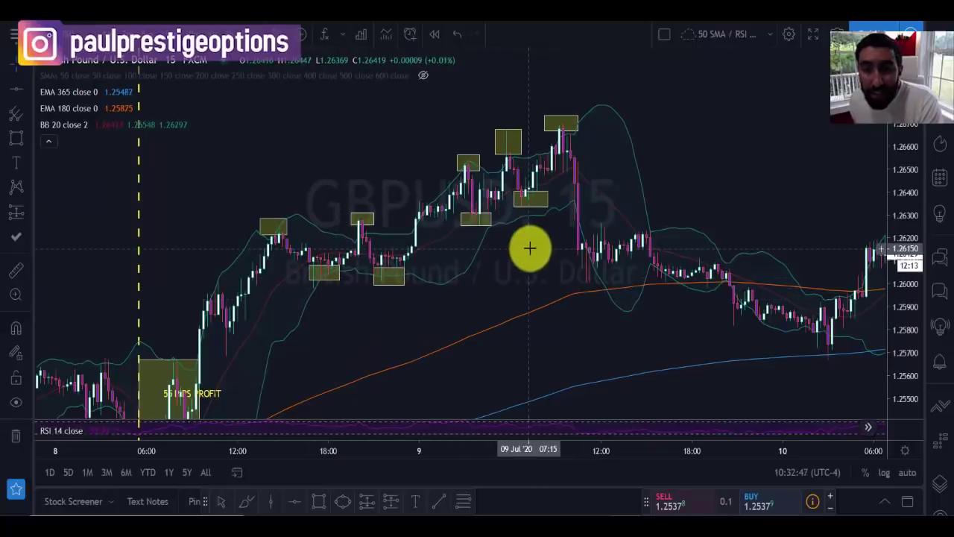
{"action": "left_click_drag", "start_coordinate": [528, 249], "coordinate": [408, 261]}
{"action": "scroll", "coordinate": [408, 261], "scroll_direction": "up", "scroll_amount": 3}
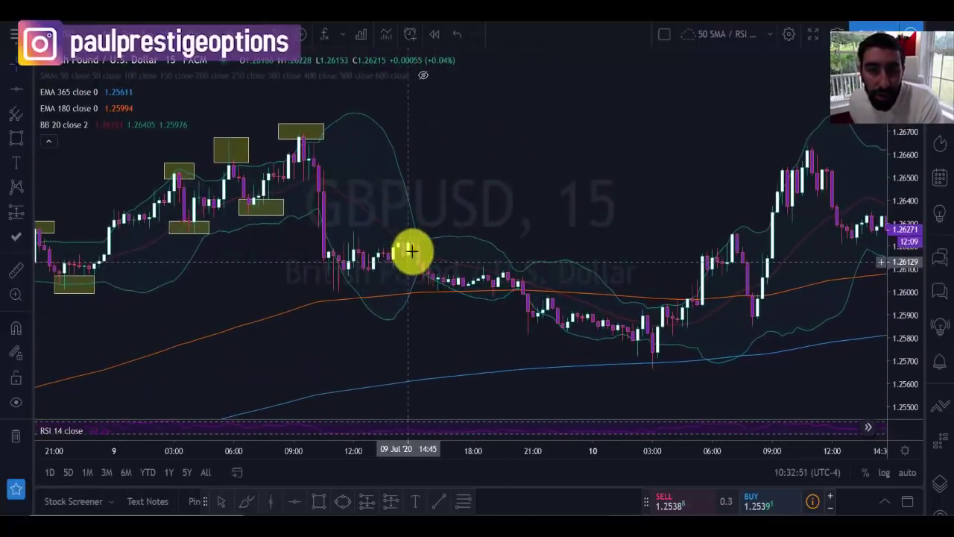
{"action": "left_click_drag", "start_coordinate": [498, 186], "coordinate": [681, 186]}
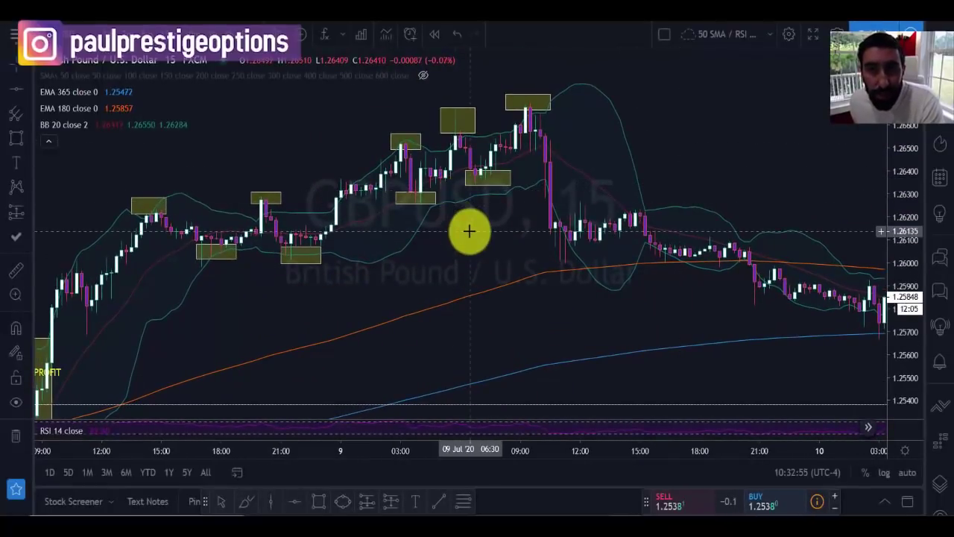
{"action": "scroll", "coordinate": [469, 231], "scroll_direction": "down", "scroll_amount": 1}
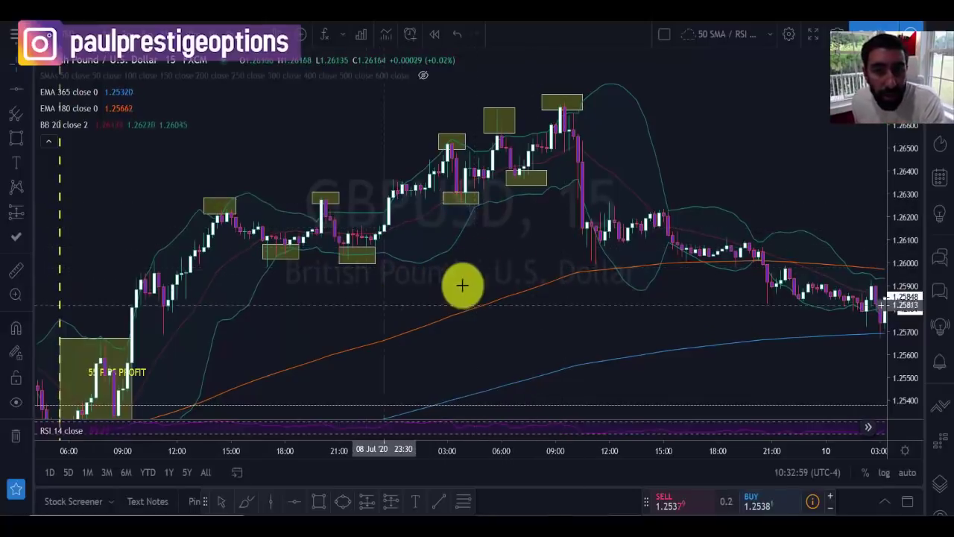
{"action": "scroll", "coordinate": [493, 249], "scroll_direction": "down", "scroll_amount": 1}
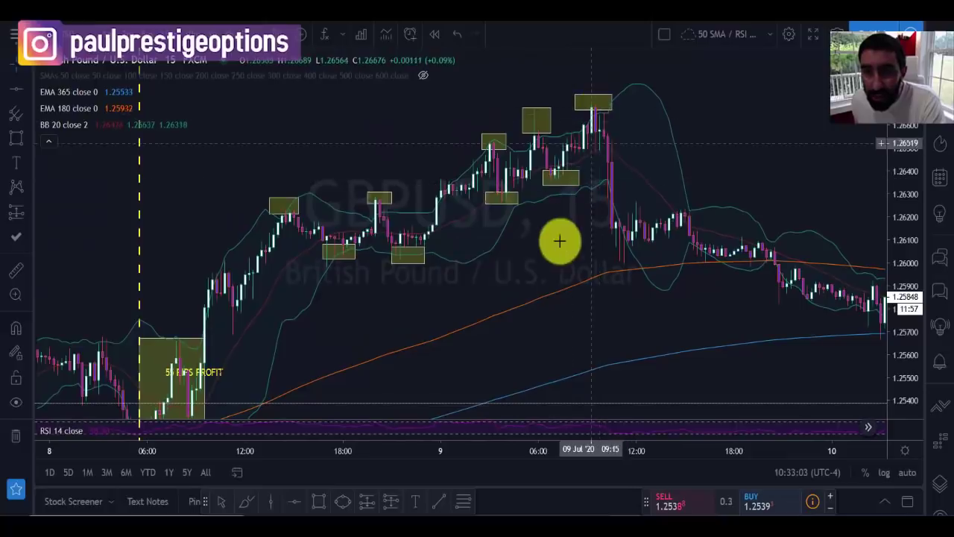
{"action": "left_click_drag", "start_coordinate": [559, 241], "coordinate": [371, 264]}
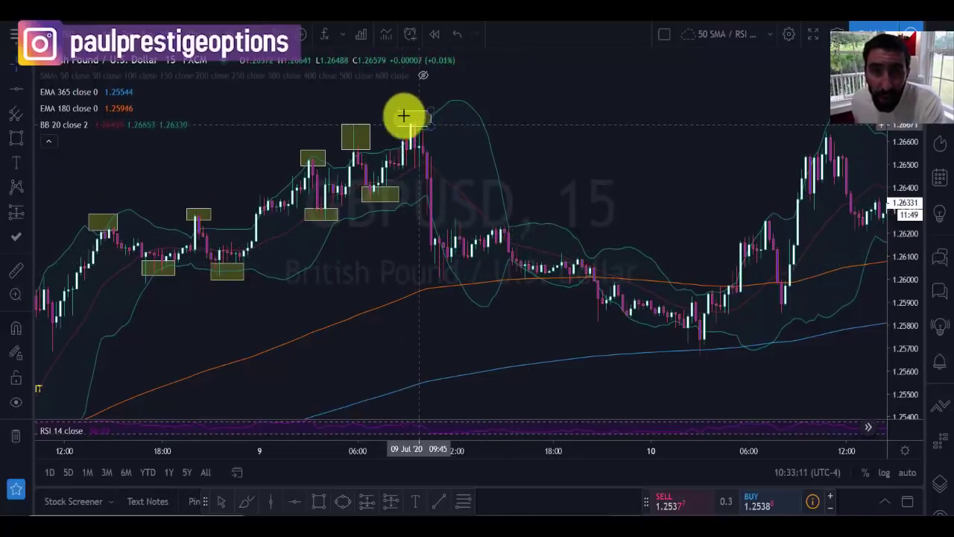
{"action": "left_click_drag", "start_coordinate": [562, 132], "coordinate": [560, 181]}
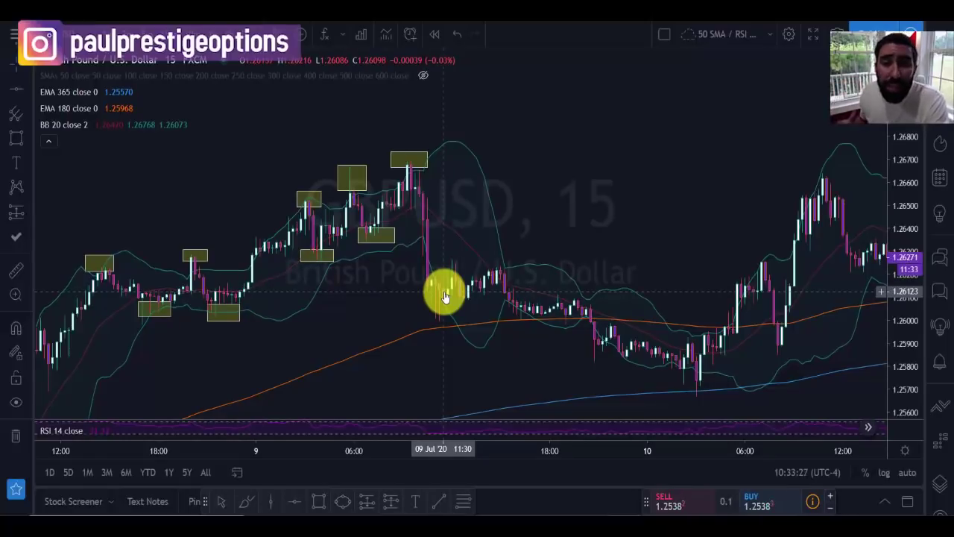
{"action": "left_click_drag", "start_coordinate": [644, 226], "coordinate": [641, 152]}
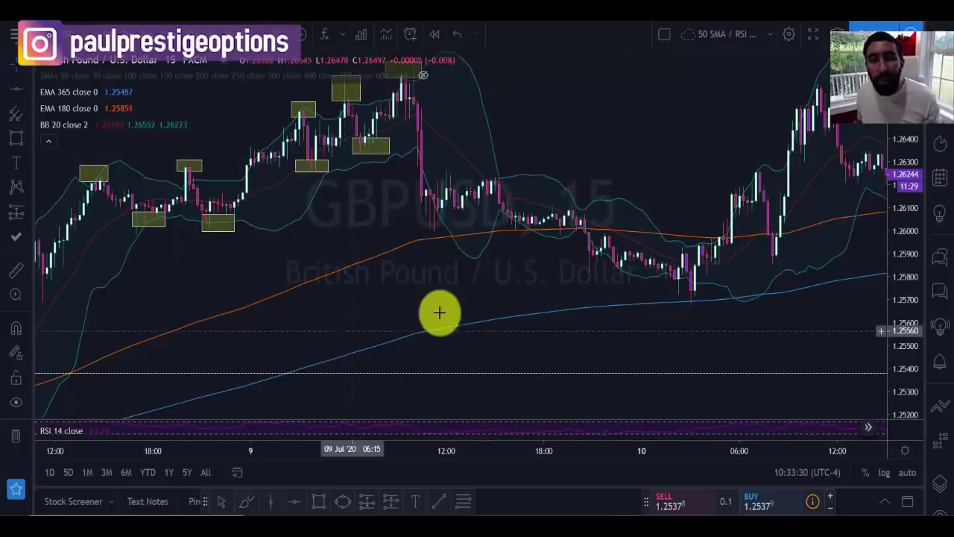
{"action": "left_click_drag", "start_coordinate": [679, 343], "coordinate": [706, 381]}
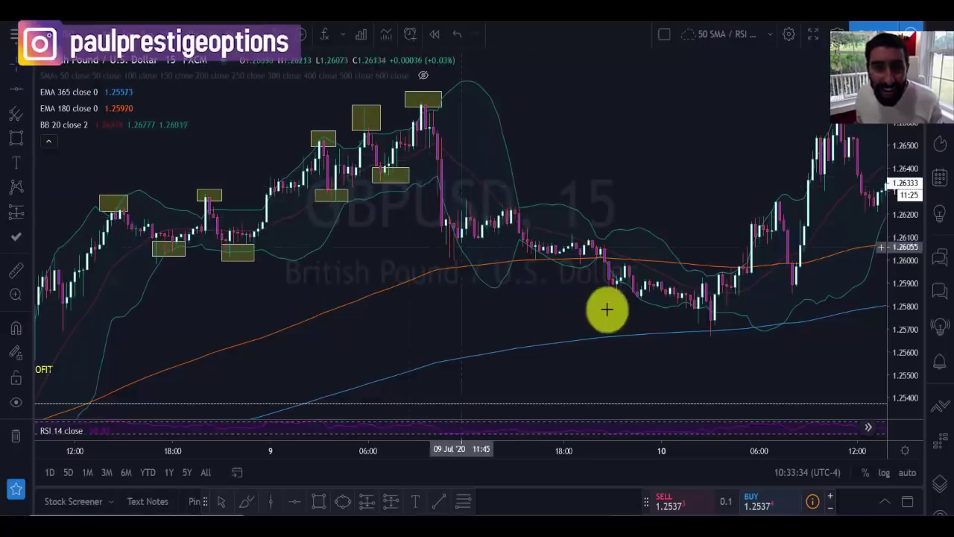
{"action": "left_click_drag", "start_coordinate": [661, 394], "coordinate": [623, 346]}
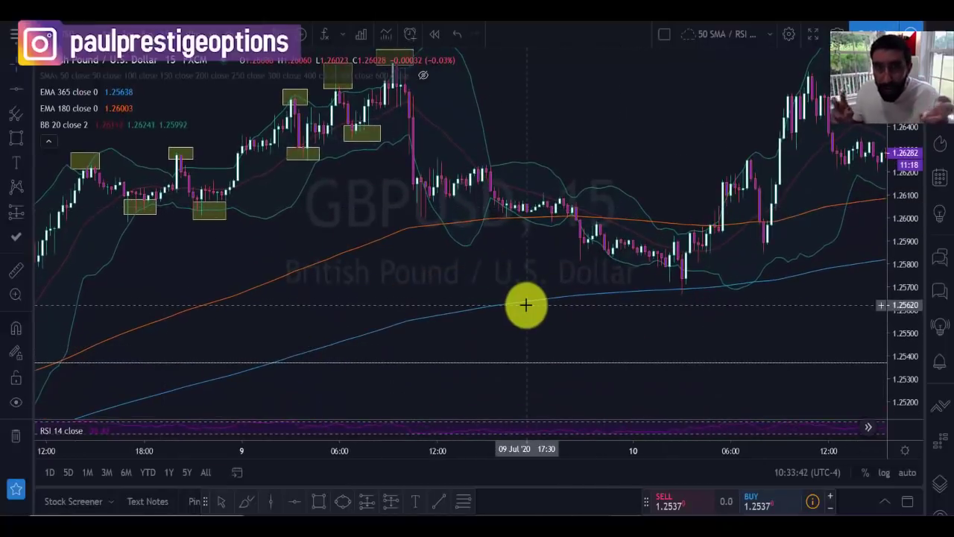
- Resize the RSI pane to compare the RSI with the 8 to 10 July price swings, EMAs and Bollinger Bands
{"action": "mouse_move", "coordinate": [451, 429]}
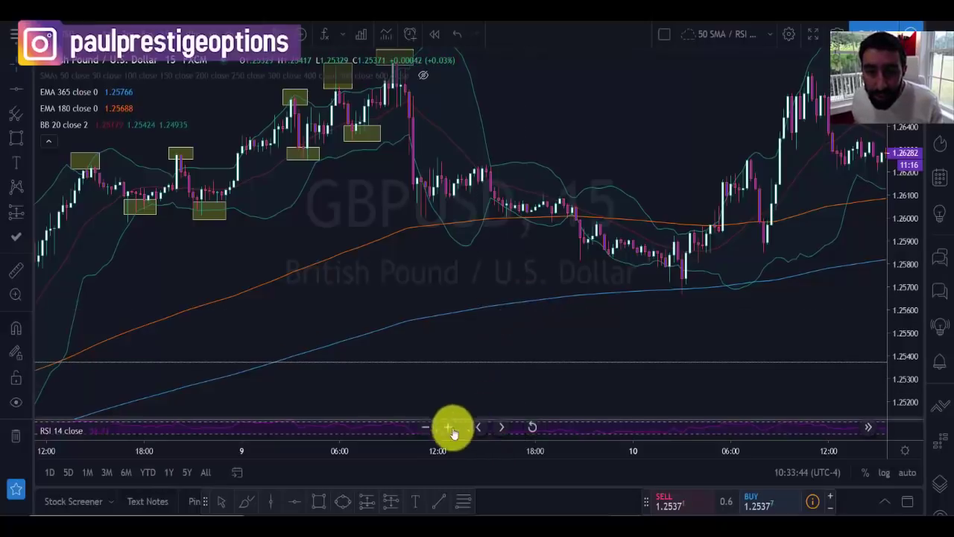
{"action": "left_click_drag", "start_coordinate": [364, 421], "coordinate": [366, 302]}
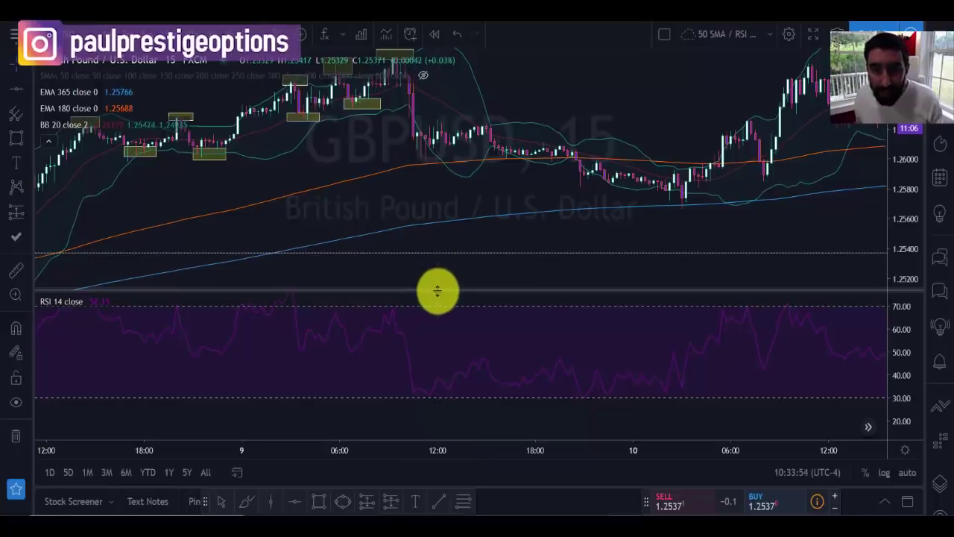
{"action": "left_click_drag", "start_coordinate": [437, 290], "coordinate": [435, 388]}
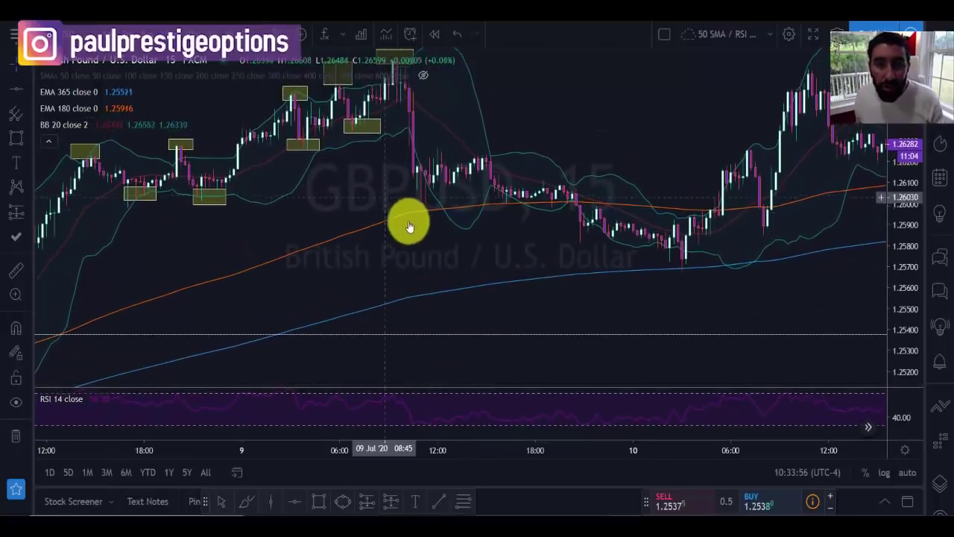
{"action": "mouse_move", "coordinate": [410, 259]}
{"action": "left_mouse_down"}
{"action": "mouse_move", "coordinate": [398, 277]}
{"action": "mouse_move", "coordinate": [396, 260]}
{"action": "left_mouse_up"}
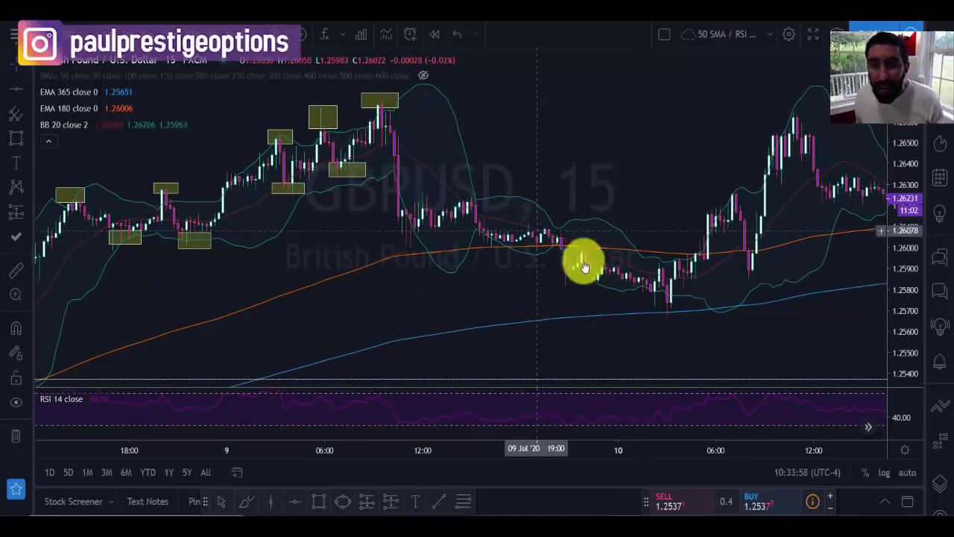
{"action": "left_click_drag", "start_coordinate": [531, 386], "coordinate": [541, 313]}
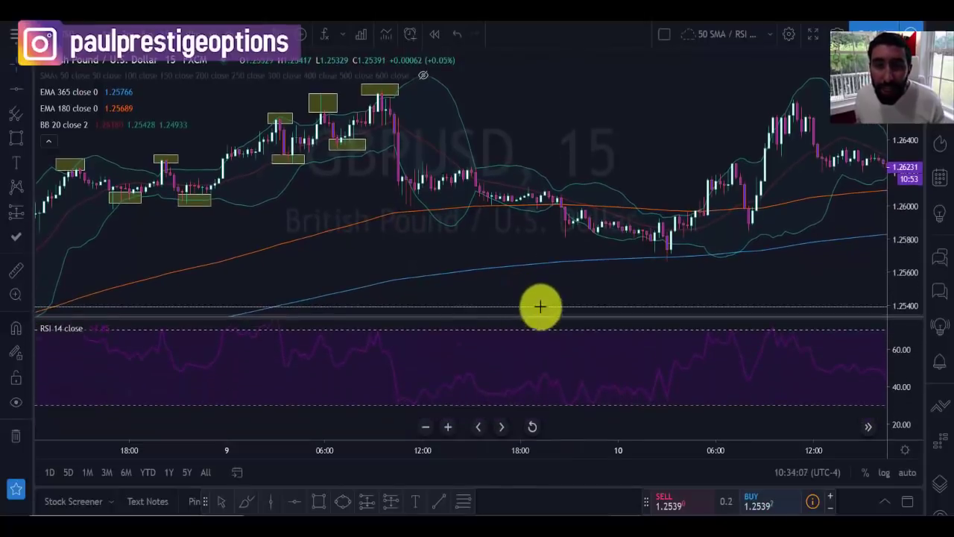
{"action": "scroll", "coordinate": [574, 300], "scroll_direction": "down", "scroll_amount": 3}
{"action": "left_click_drag", "start_coordinate": [597, 261], "coordinate": [571, 279]}
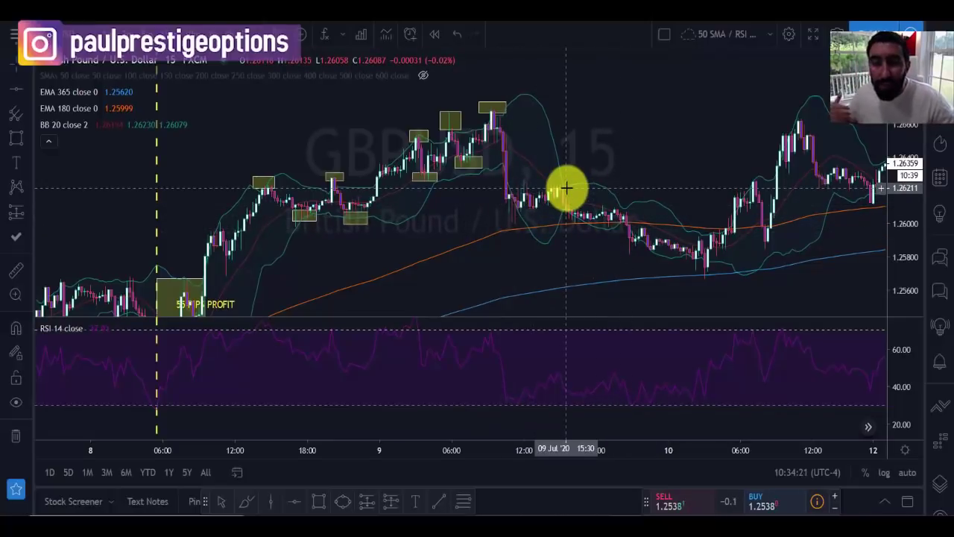
{"action": "scroll", "coordinate": [601, 252], "scroll_direction": "up", "scroll_amount": 2}
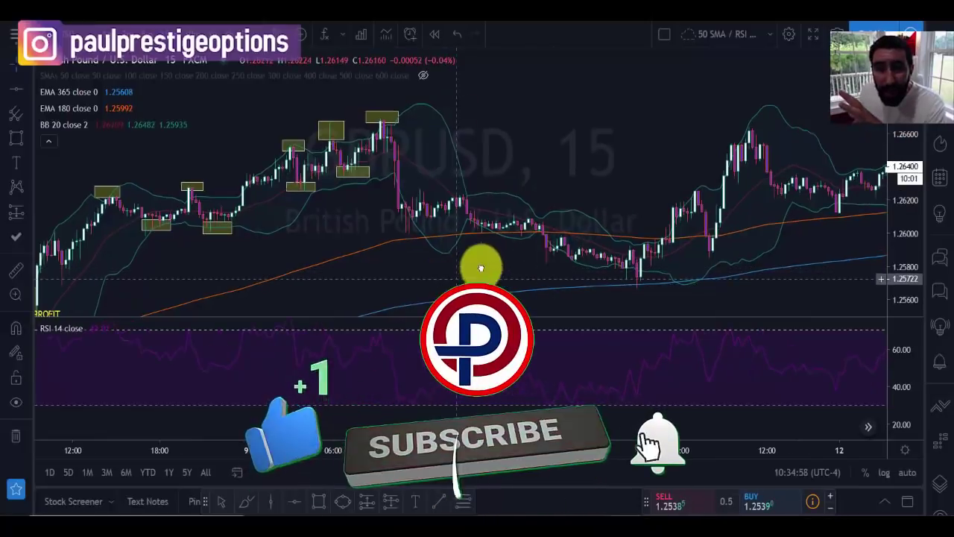
{"action": "left_click_drag", "start_coordinate": [481, 269], "coordinate": [567, 249]}
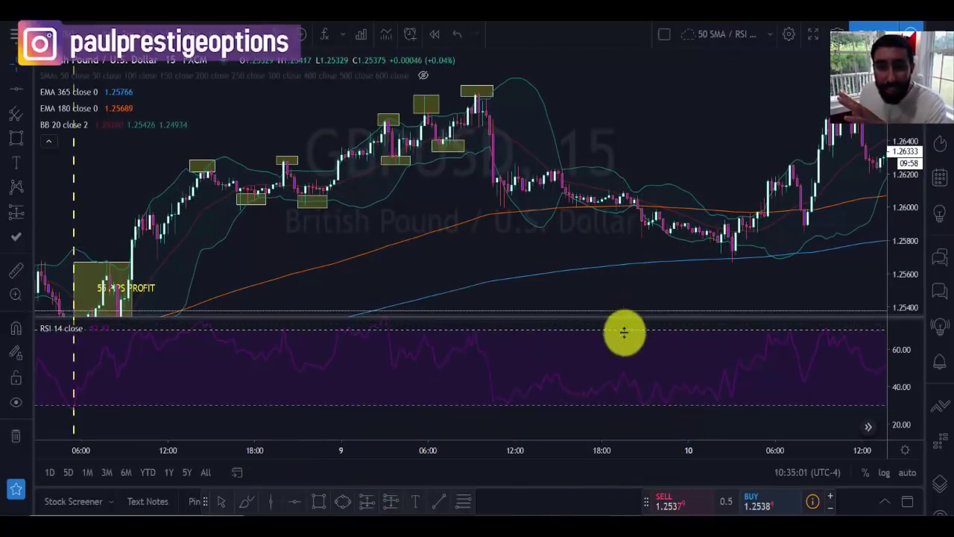
{"action": "left_click_drag", "start_coordinate": [622, 328], "coordinate": [619, 399]}
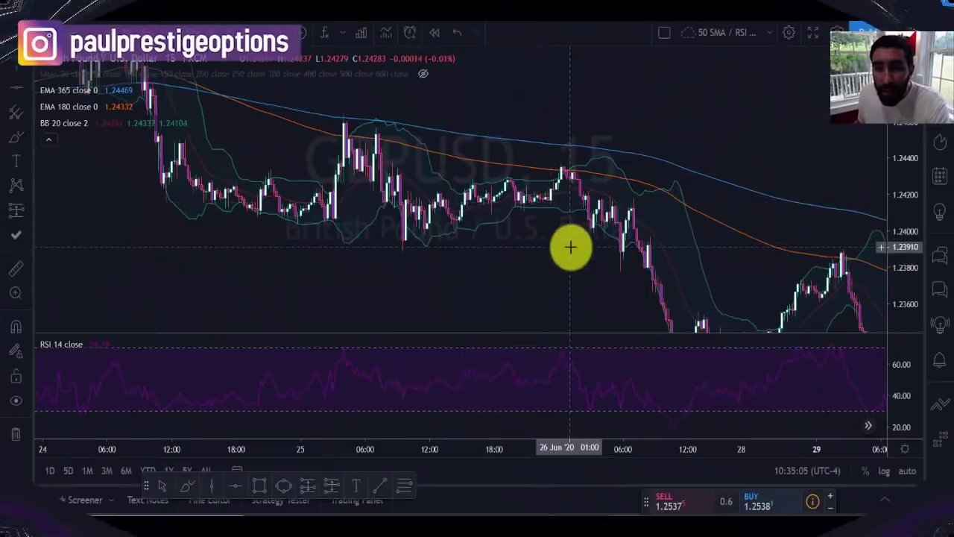
- Enlarge the RSI pane and draw a rectangle over the RSI peaks from 25 June 02:30 to 29 June 21:00, about 64.84 to 71.81
{"action": "left_click_drag", "start_coordinate": [571, 247], "coordinate": [413, 259]}
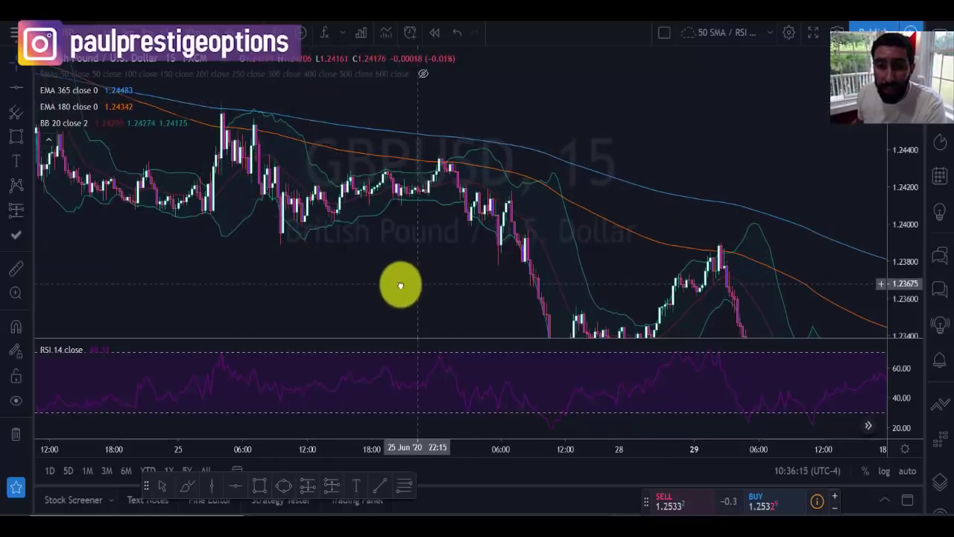
{"action": "left_click_drag", "start_coordinate": [401, 286], "coordinate": [366, 252]}
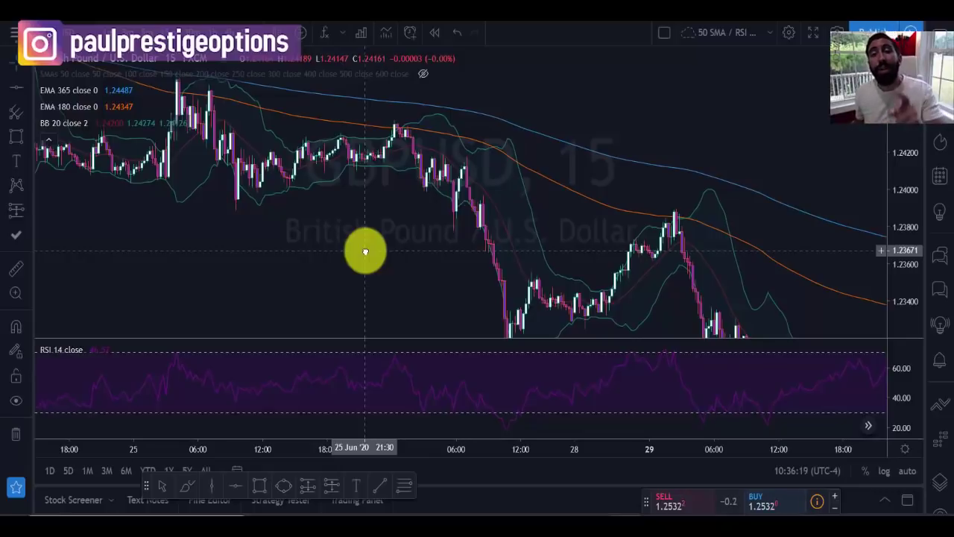
{"action": "left_click_drag", "start_coordinate": [365, 262], "coordinate": [348, 234]}
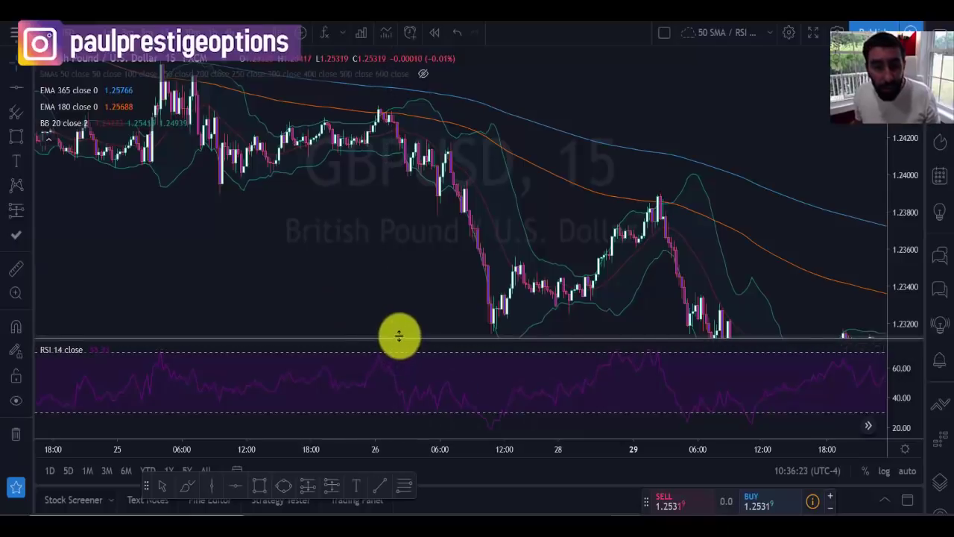
{"action": "left_click_drag", "start_coordinate": [399, 335], "coordinate": [417, 222]}
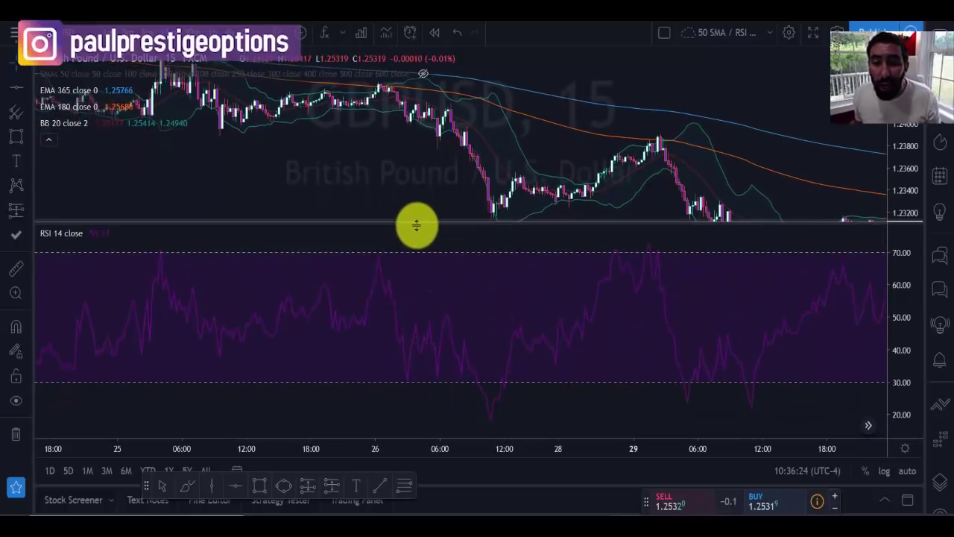
{"action": "left_click", "coordinate": [13, 139]}
{"action": "left_click", "coordinate": [144, 247]}
{"action": "left_click", "coordinate": [860, 272]}
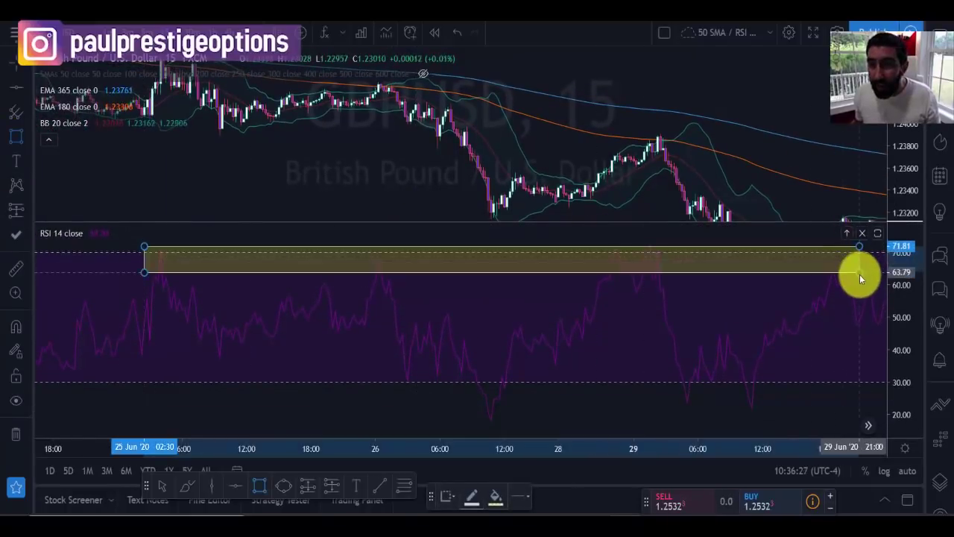
{"action": "left_click", "coordinate": [860, 269]}
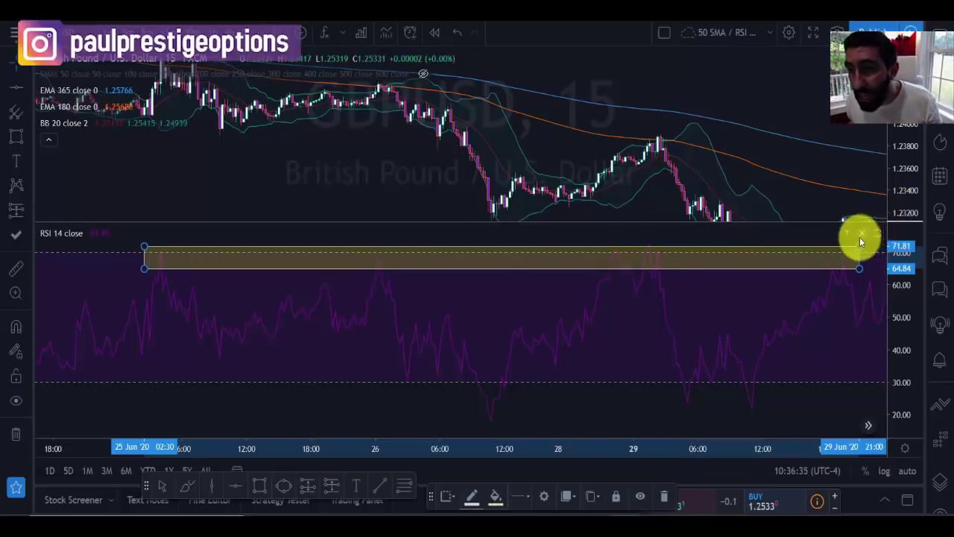
- Shrink the RSI pane to about a third of the chart height and clear the rectangle from it
{"action": "left_click_drag", "start_coordinate": [418, 222], "coordinate": [409, 309]}
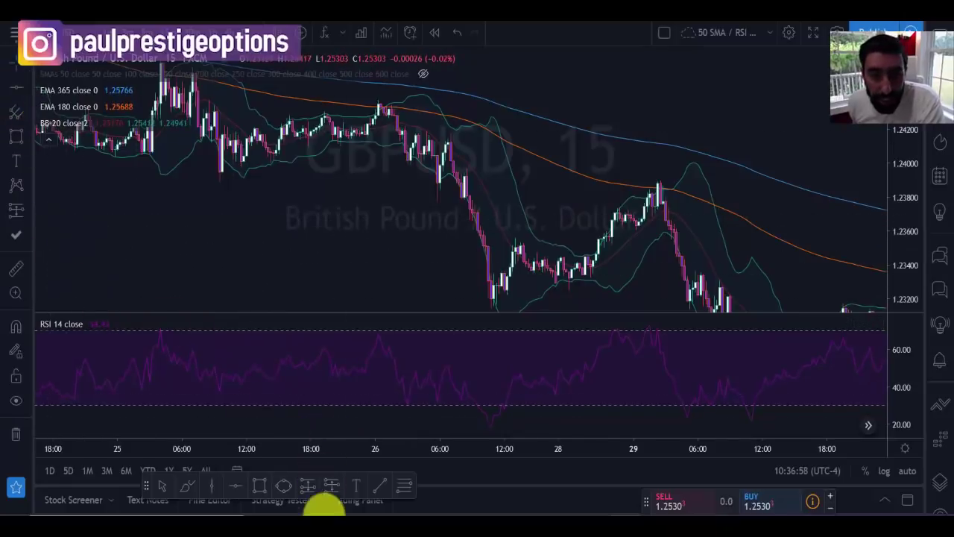
- Mark the 26 June 00:15 RSI peak with a vertical line in the RSI pane and a matching vertical line through the price candles
{"action": "left_click", "coordinate": [219, 491]}
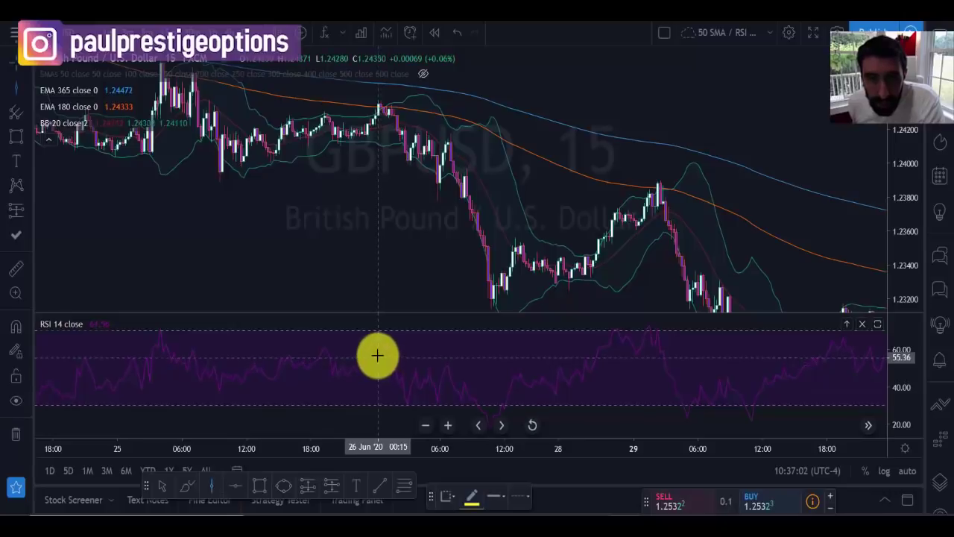
{"action": "left_click", "coordinate": [378, 375]}
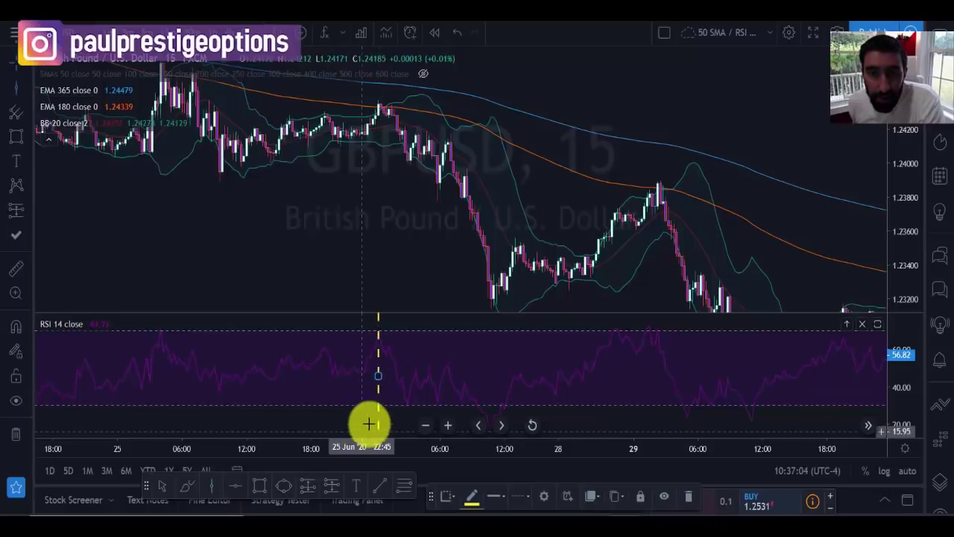
{"action": "scroll", "coordinate": [343, 266], "scroll_direction": "up", "scroll_amount": 2}
{"action": "left_click_drag", "start_coordinate": [383, 279], "coordinate": [534, 337]}
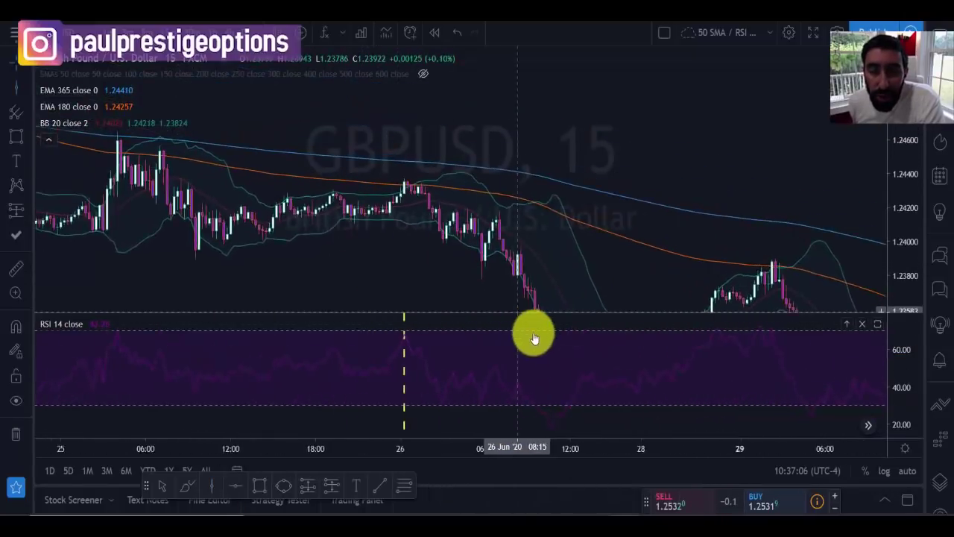
{"action": "scroll", "coordinate": [415, 254], "scroll_direction": "up", "scroll_amount": 3}
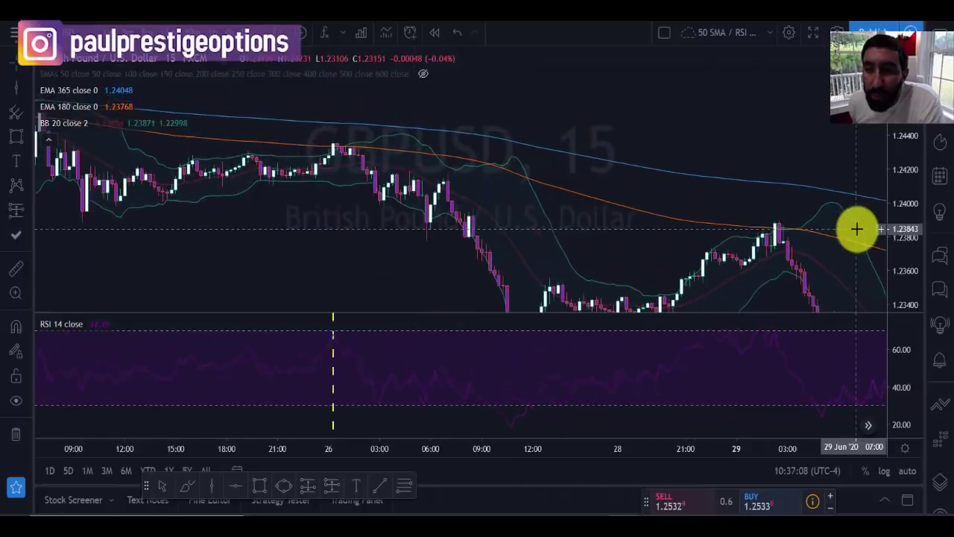
{"action": "scroll", "coordinate": [856, 229], "scroll_direction": "up", "scroll_amount": 1}
{"action": "left_click_drag", "start_coordinate": [375, 254], "coordinate": [392, 211]}
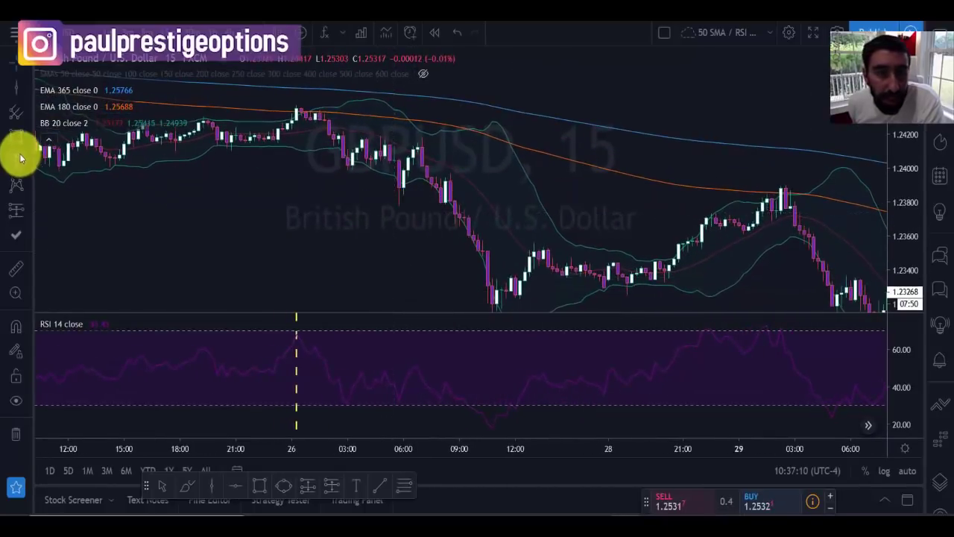
{"action": "left_click", "coordinate": [19, 91]}
{"action": "left_click", "coordinate": [304, 142]}
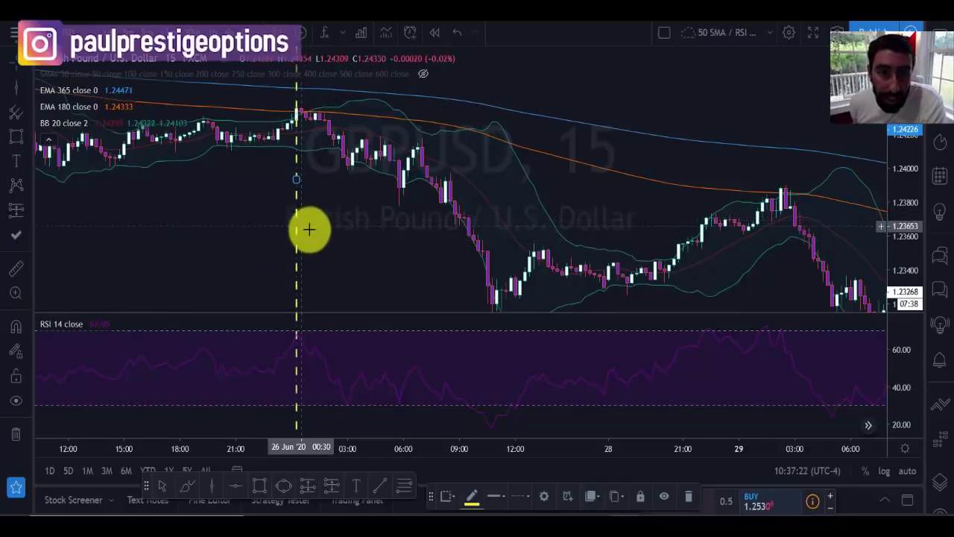
- Draw a horizontal resistance line at about 1.24507 across the 25 June highs on the price chart
{"action": "left_click_drag", "start_coordinate": [401, 247], "coordinate": [484, 232]}
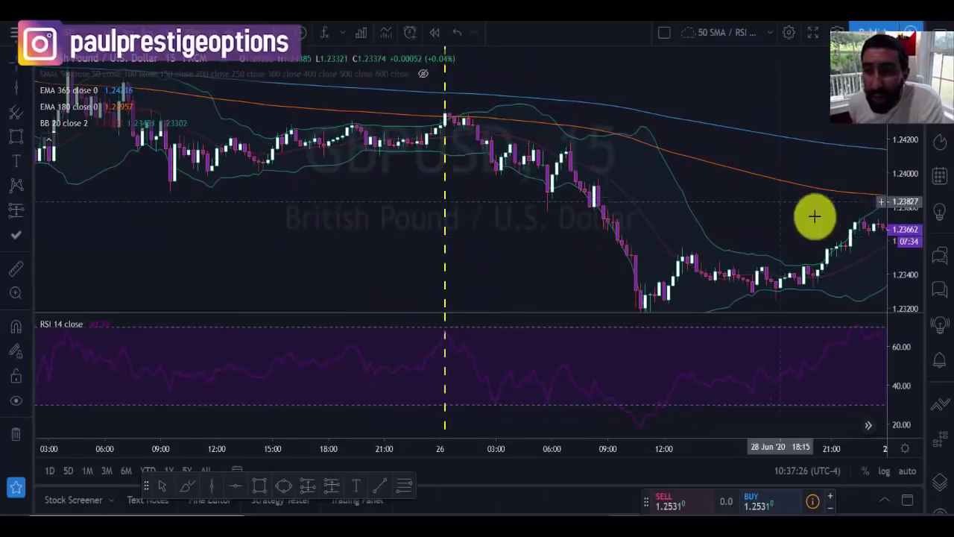
{"action": "left_click_drag", "start_coordinate": [912, 202], "coordinate": [913, 97]}
{"action": "left_click_drag", "start_coordinate": [544, 228], "coordinate": [605, 293]}
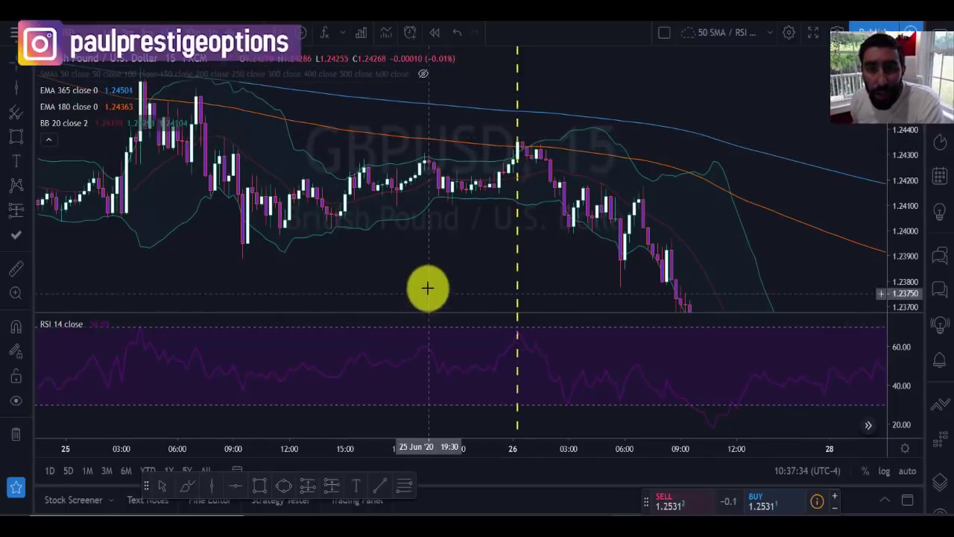
{"action": "left_click_drag", "start_coordinate": [430, 270], "coordinate": [509, 267]}
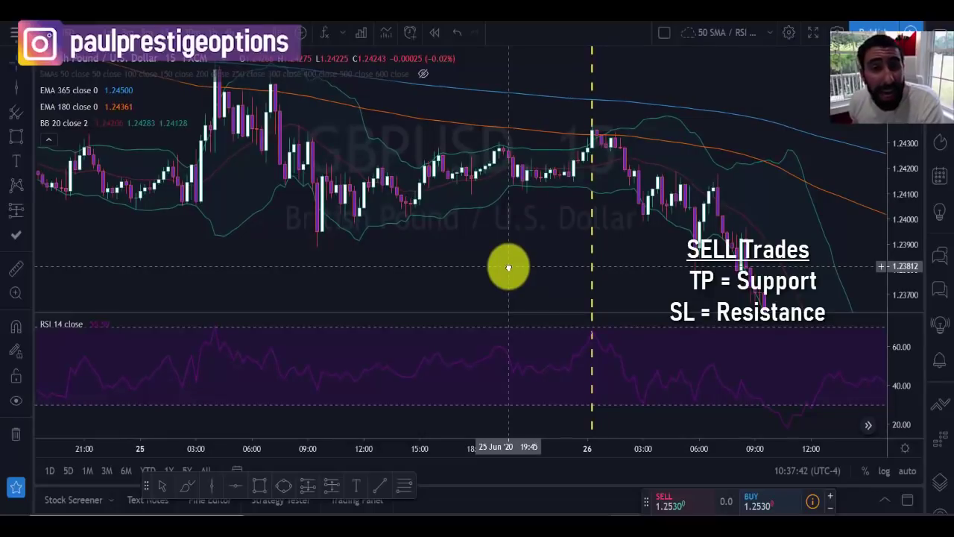
{"action": "left_click_drag", "start_coordinate": [509, 268], "coordinate": [508, 271]}
{"action": "left_click_drag", "start_coordinate": [514, 278], "coordinate": [584, 238]}
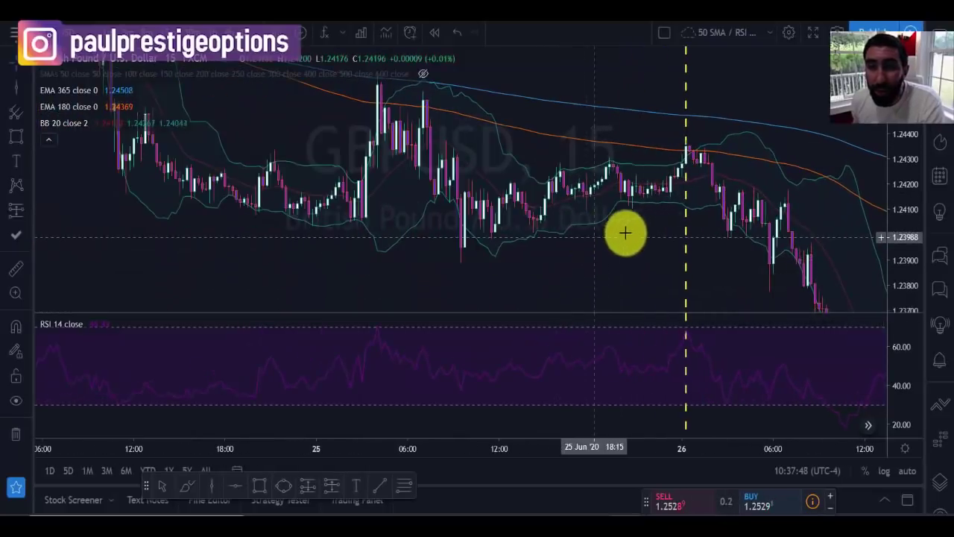
{"action": "scroll", "coordinate": [545, 223], "scroll_direction": "up", "scroll_amount": 2}
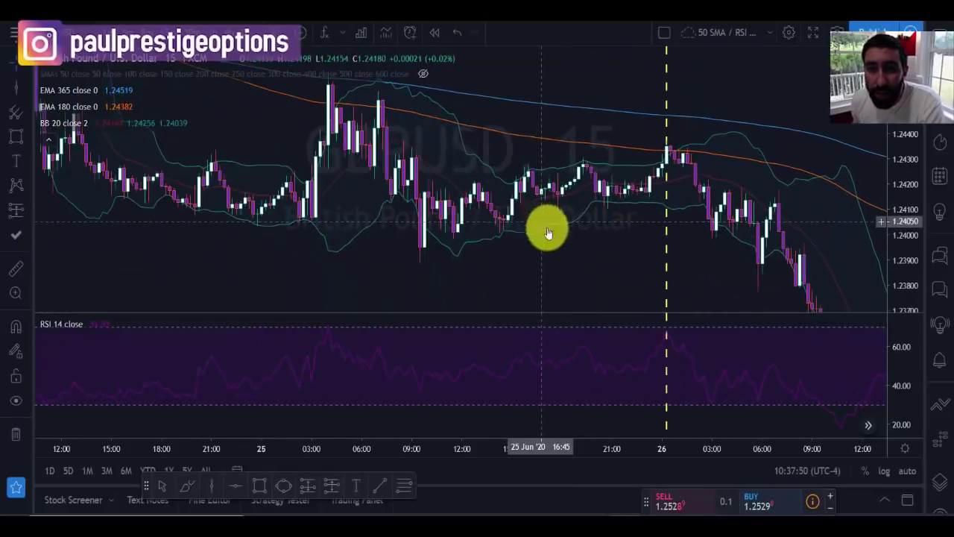
{"action": "left_click", "coordinate": [233, 487]}
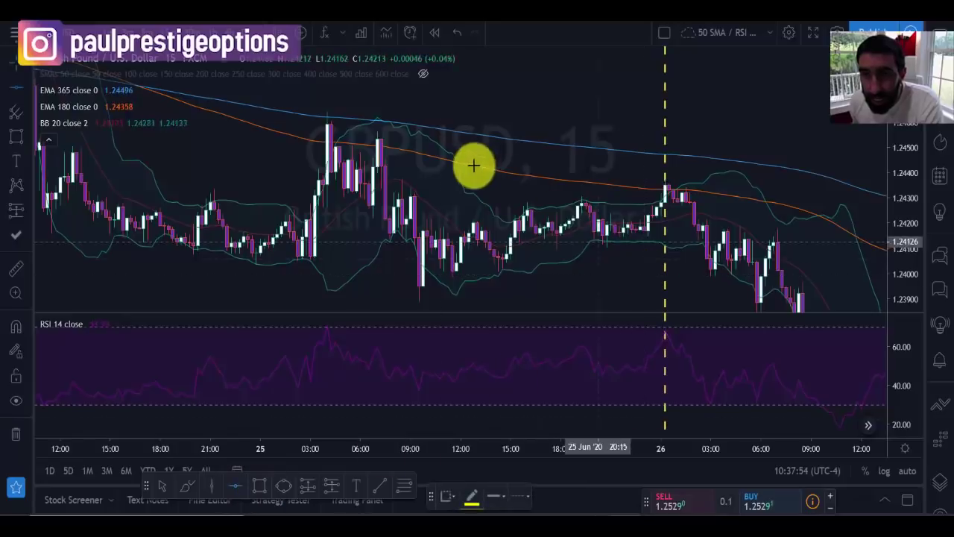
{"action": "left_click", "coordinate": [572, 144]}
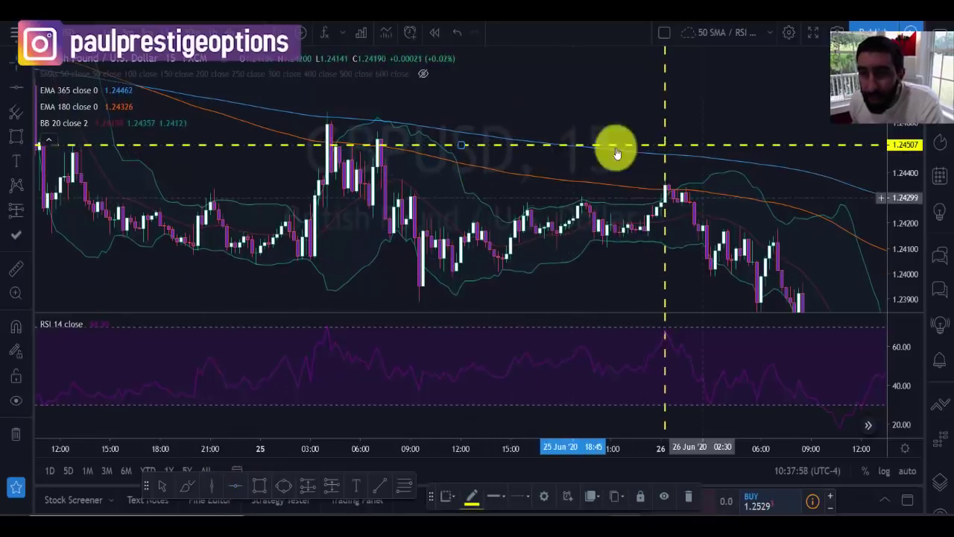
- Draw a horizontal support line at the 25 June 09:45 low and adjust it to 1.23950
{"action": "scroll", "coordinate": [718, 153], "scroll_direction": "up", "scroll_amount": 1}
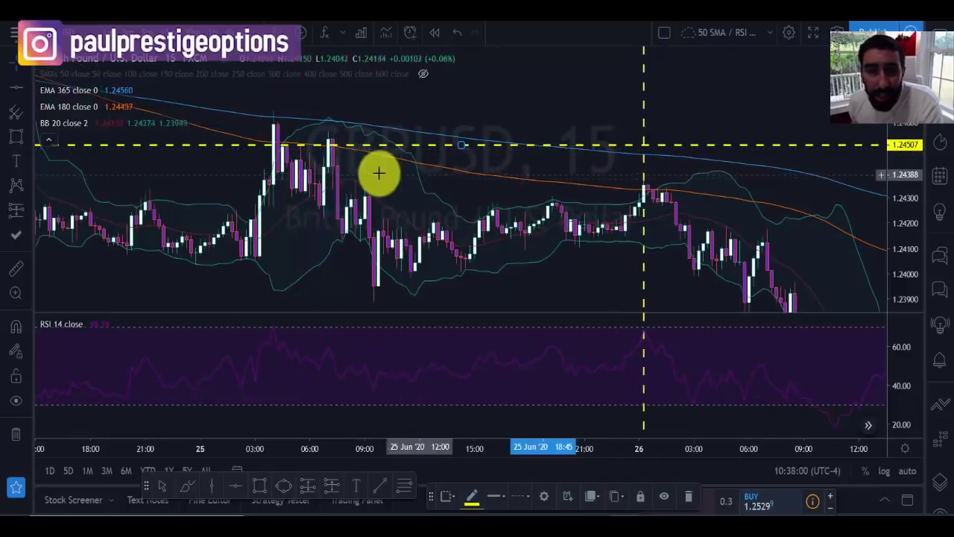
{"action": "scroll", "coordinate": [408, 176], "scroll_direction": "down", "scroll_amount": 1}
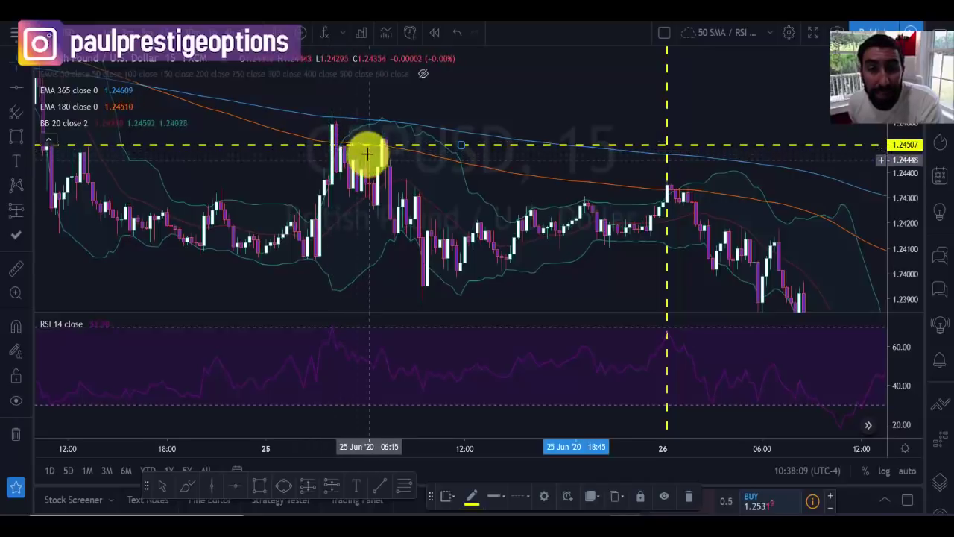
{"action": "scroll", "coordinate": [686, 164], "scroll_direction": "up", "scroll_amount": 3}
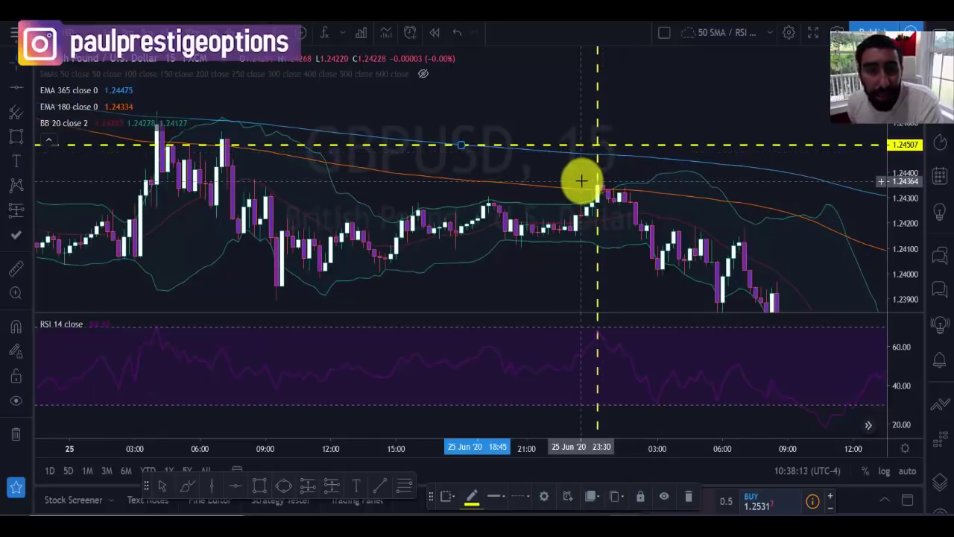
{"action": "scroll", "coordinate": [581, 180], "scroll_direction": "down", "scroll_amount": 3}
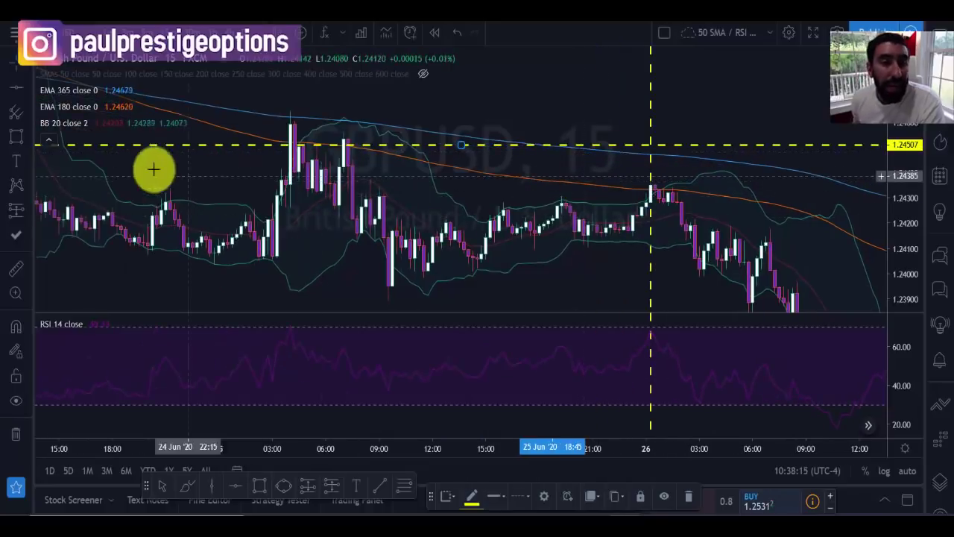
{"action": "left_click", "coordinate": [18, 89]}
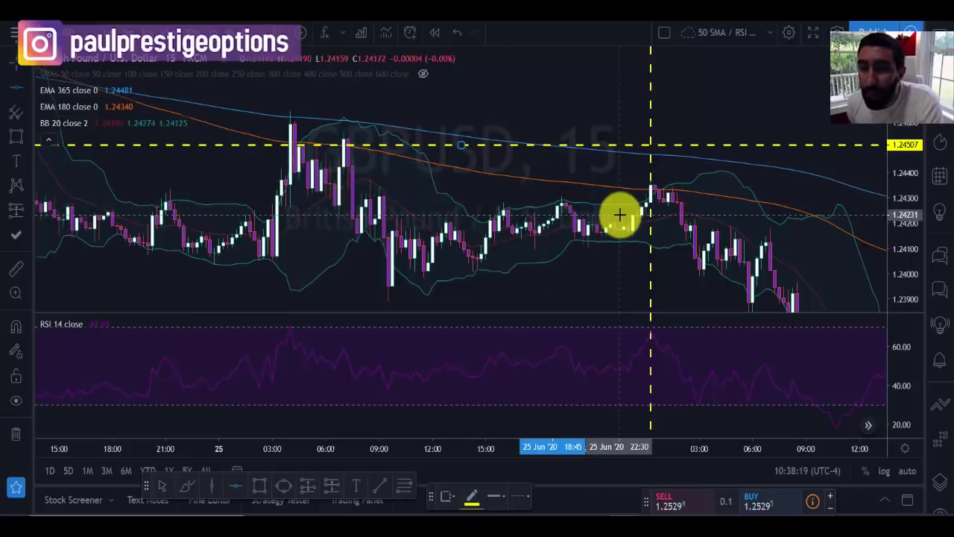
{"action": "left_click", "coordinate": [394, 285]}
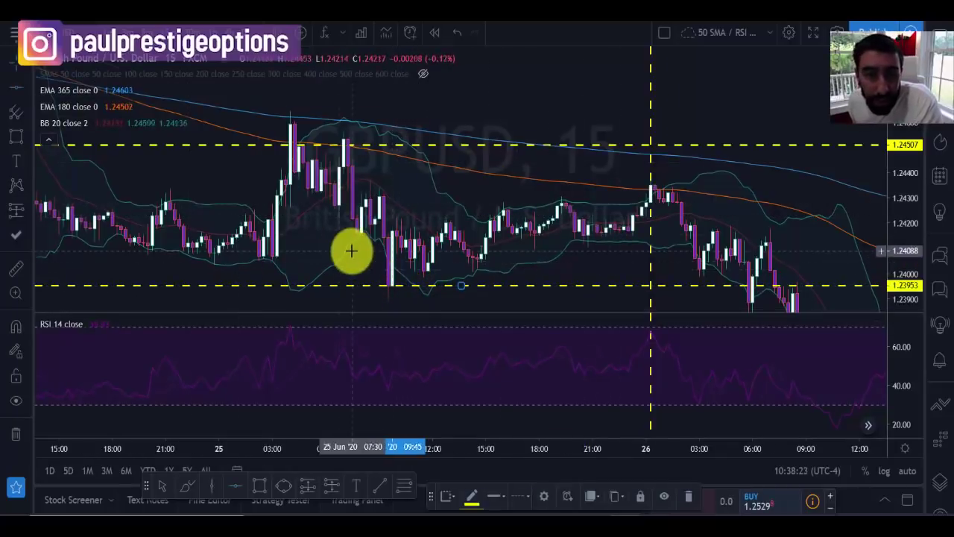
{"action": "scroll", "coordinate": [351, 250], "scroll_direction": "down", "scroll_amount": 2}
{"action": "scroll", "coordinate": [675, 270], "scroll_direction": "up", "scroll_amount": 3}
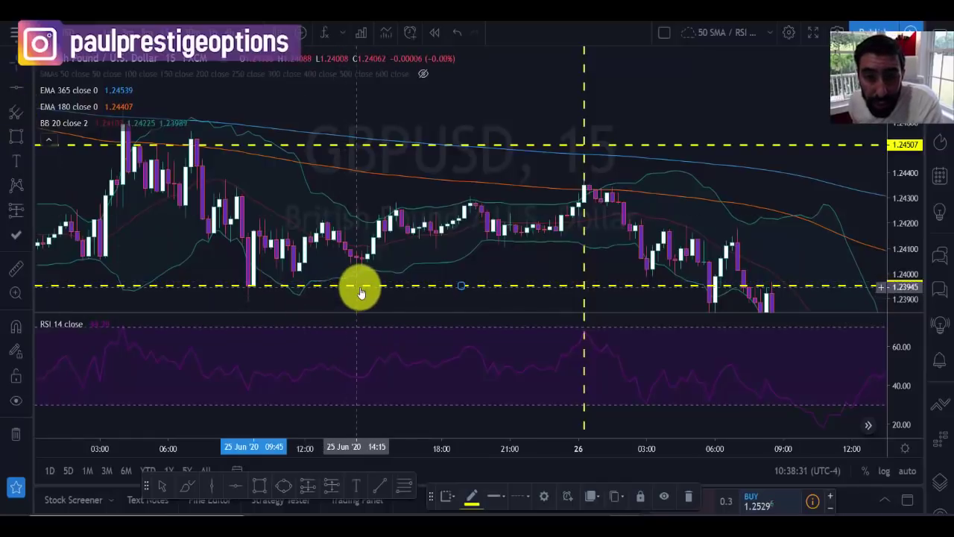
{"action": "mouse_move", "coordinate": [361, 292]}
{"action": "left_mouse_down"}
{"action": "mouse_move", "coordinate": [364, 267]}
{"action": "mouse_move", "coordinate": [362, 289]}
{"action": "left_mouse_up"}
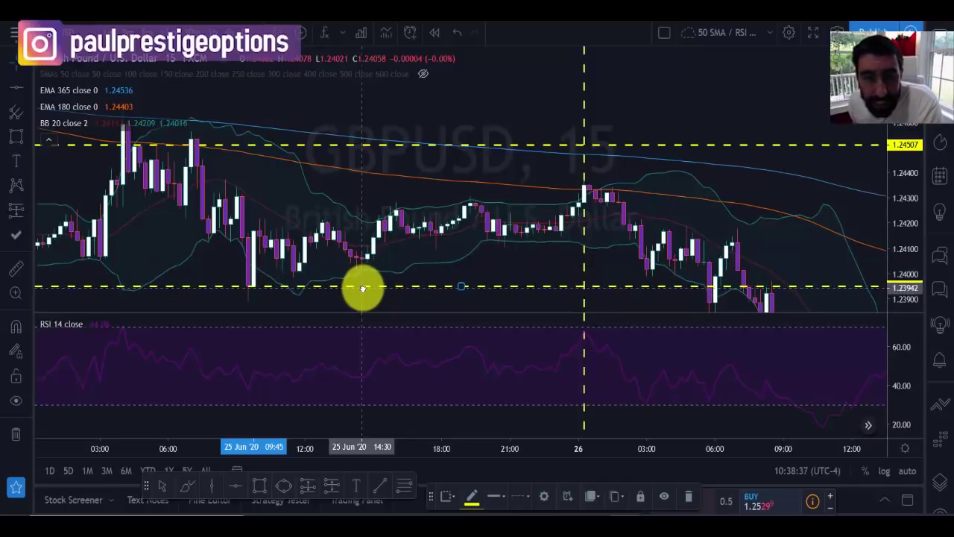
- Place a short position at 26 June 00:30 with entry 1.24334, stop at 1.24534 above resistance and target at 1.23947 near support
{"action": "left_click_drag", "start_coordinate": [579, 241], "coordinate": [504, 239]}
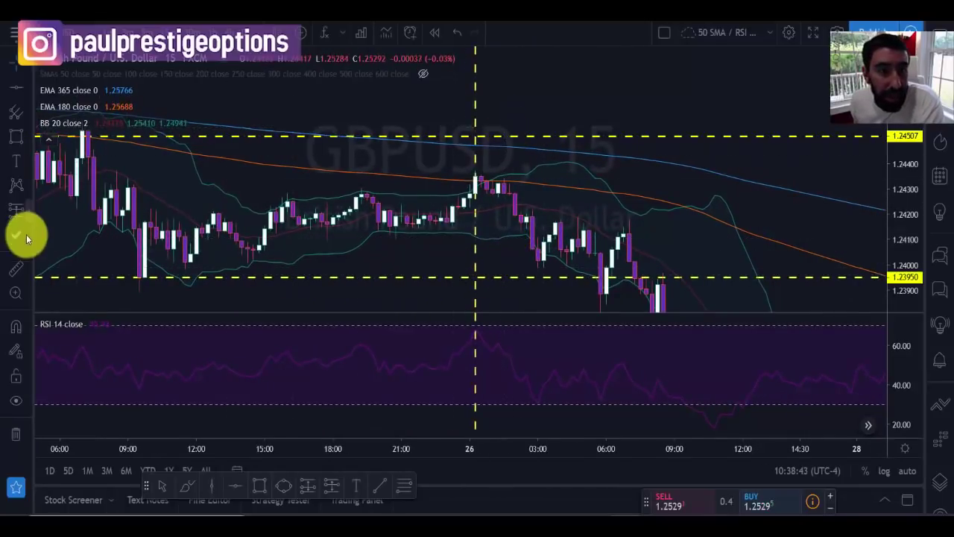
{"action": "left_click", "coordinate": [29, 211]}
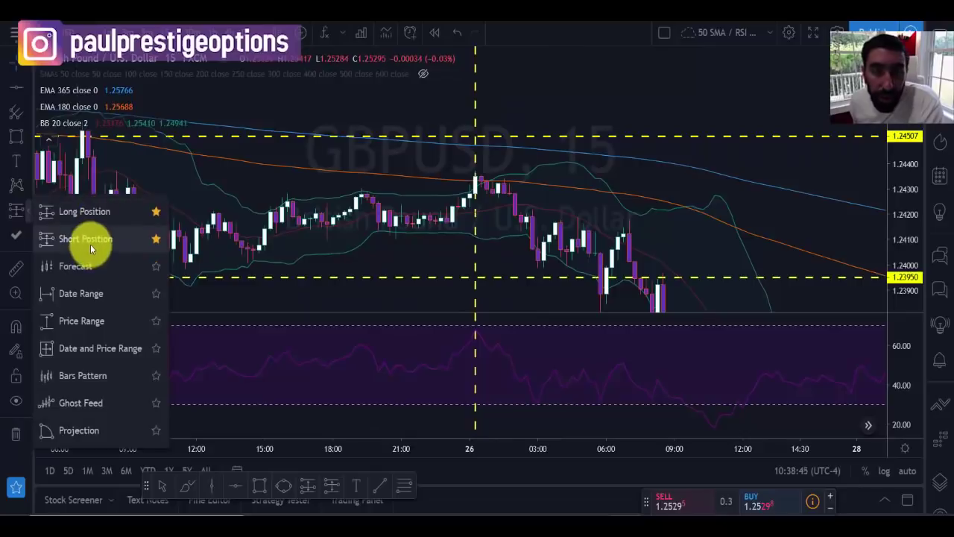
{"action": "left_click", "coordinate": [91, 240]}
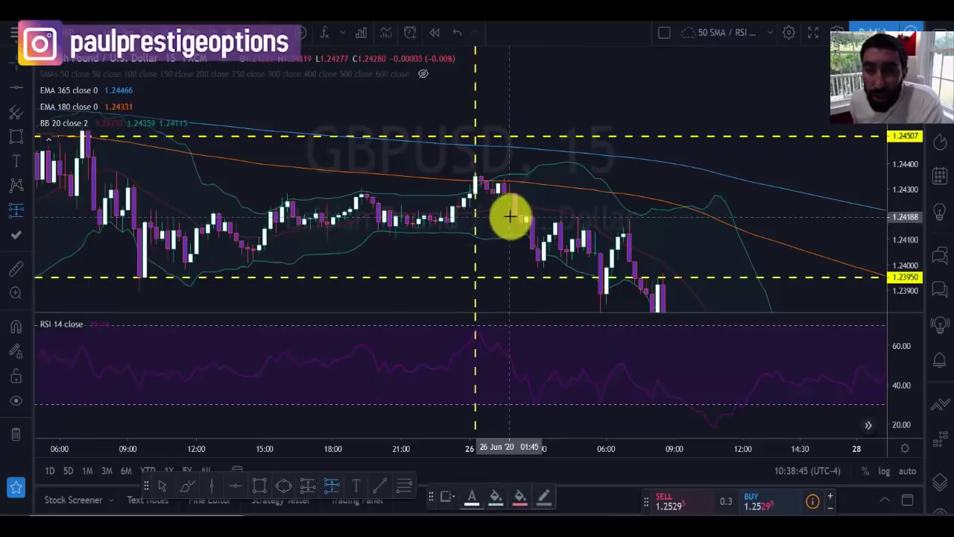
{"action": "left_click", "coordinate": [478, 180]}
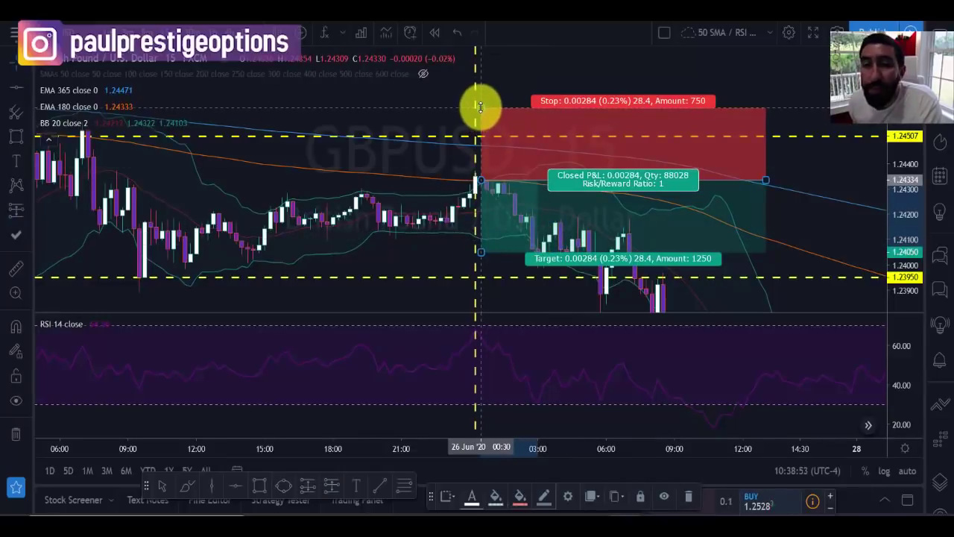
{"action": "left_click_drag", "start_coordinate": [481, 106], "coordinate": [485, 129]}
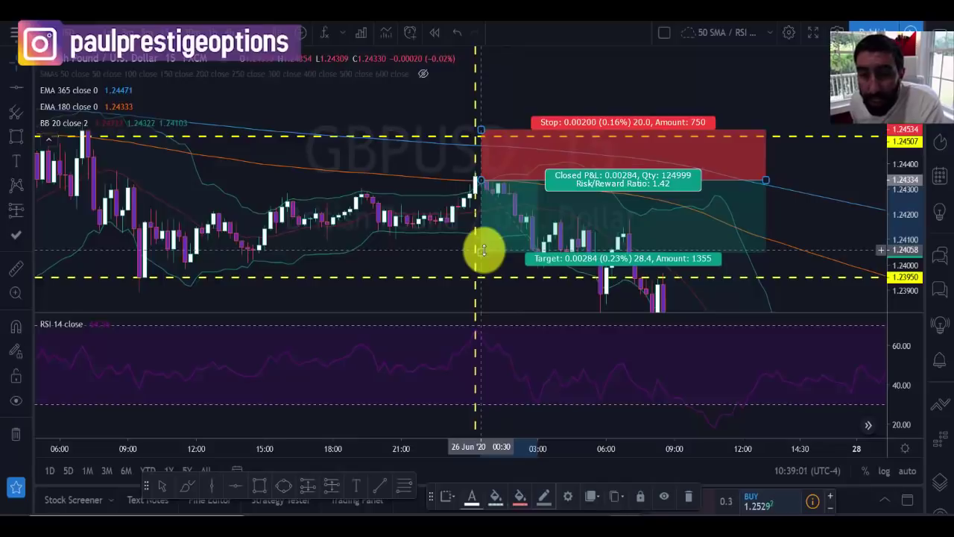
{"action": "left_click_drag", "start_coordinate": [483, 249], "coordinate": [484, 278]}
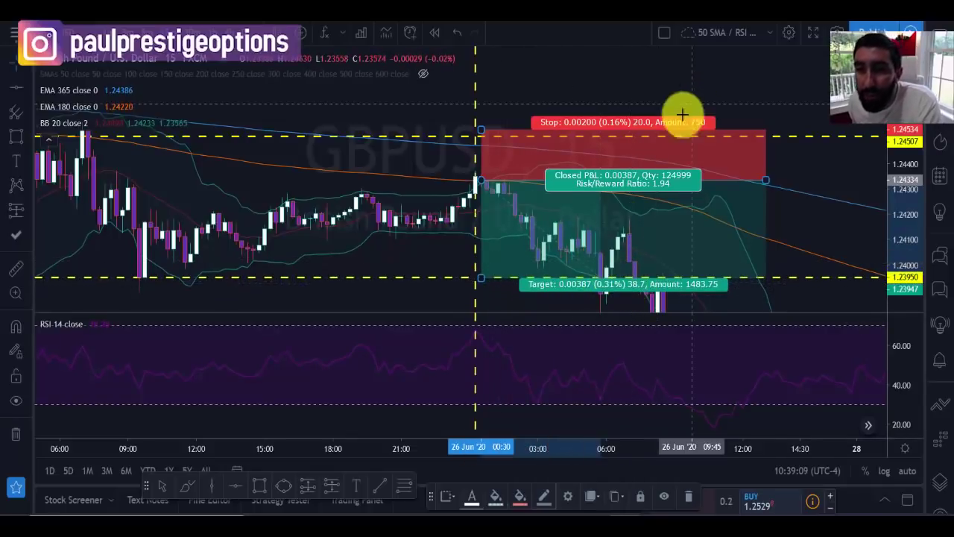
- Draw a rectangle over the sell-off from 26 June 00:30 at 1.24326 to 06:00 at 1.23947
{"action": "left_click", "coordinate": [13, 139]}
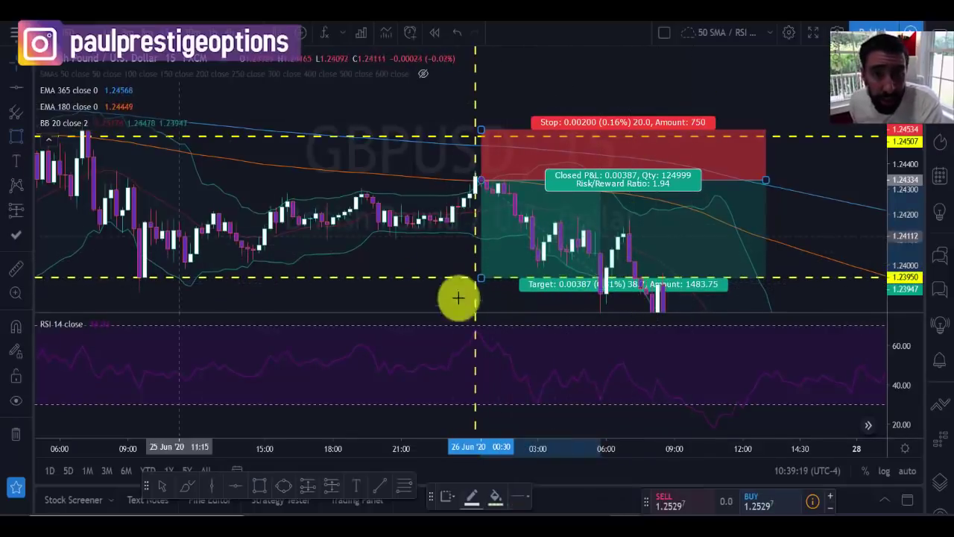
{"action": "left_click", "coordinate": [480, 182]}
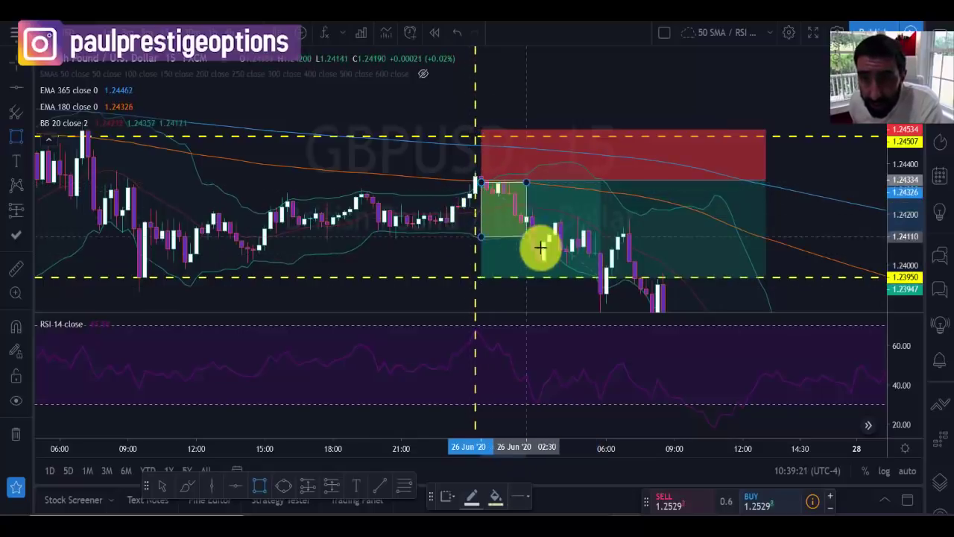
{"action": "left_click", "coordinate": [604, 278]}
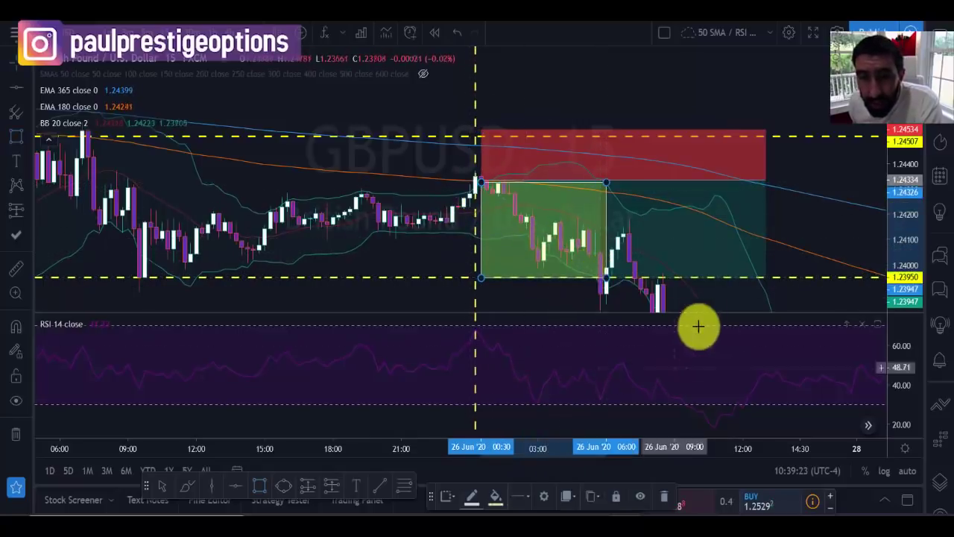
- Delete the short position and label the sell-off rectangle with the text "40 PIPS PROFIT"
{"action": "left_click", "coordinate": [672, 252]}
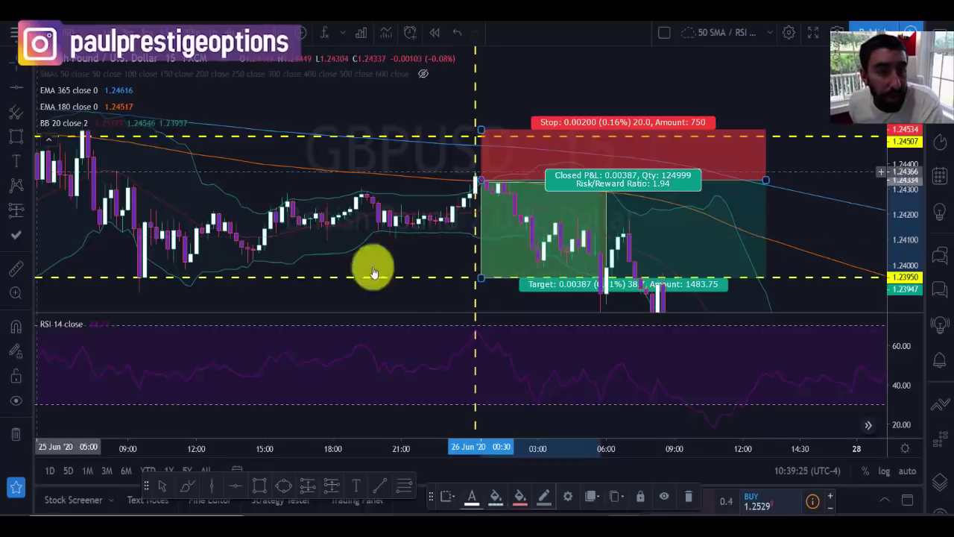
{"action": "left_click", "coordinate": [516, 232]}
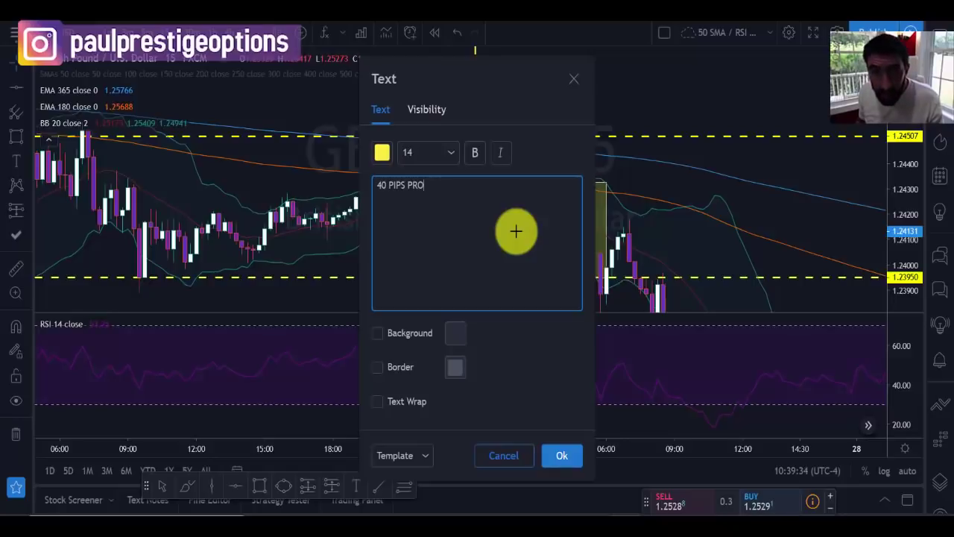
{"action": "left_click", "coordinate": [562, 455]}
- Draw a small rectangle around the RSI peak in the early hours of 29 June, between about 75.79 and 68.13
{"action": "left_click_drag", "start_coordinate": [669, 213], "coordinate": [536, 166]}
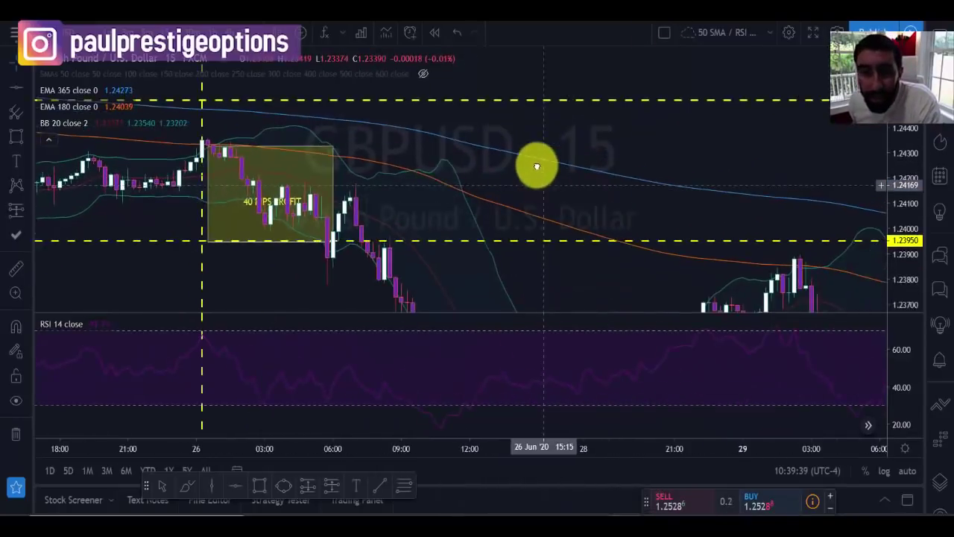
{"action": "left_click_drag", "start_coordinate": [752, 192], "coordinate": [656, 182]}
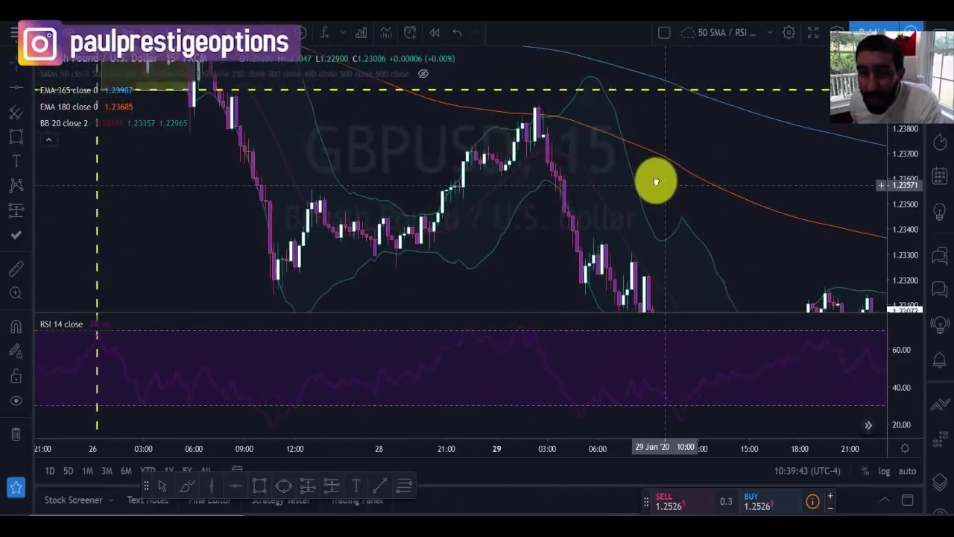
{"action": "left_click", "coordinate": [16, 136]}
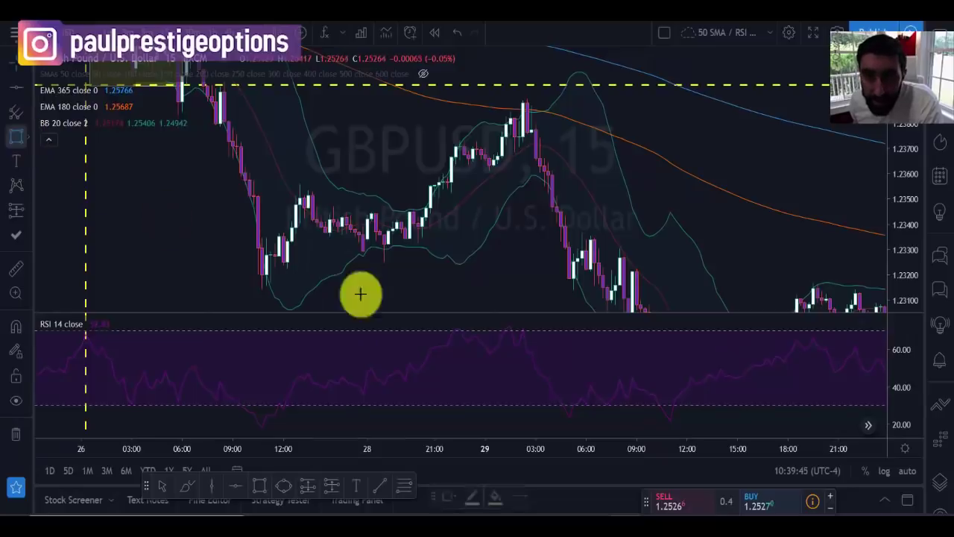
{"action": "left_click_drag", "start_coordinate": [494, 320], "coordinate": [531, 334]}
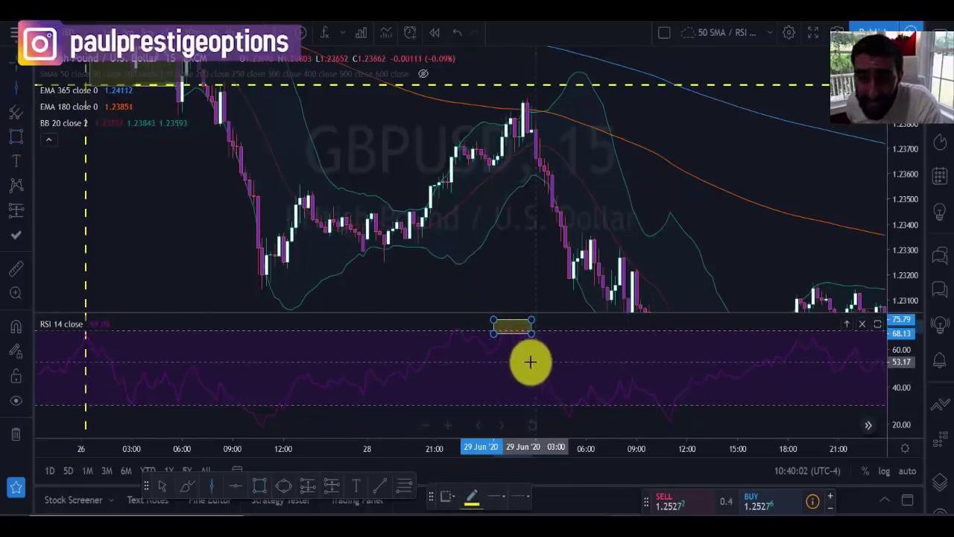
- Mark the 29 June RSI peak with vertical lines in the RSI and price panes, aligned at about 02:15
{"action": "left_click_drag", "start_coordinate": [539, 333], "coordinate": [527, 335]}
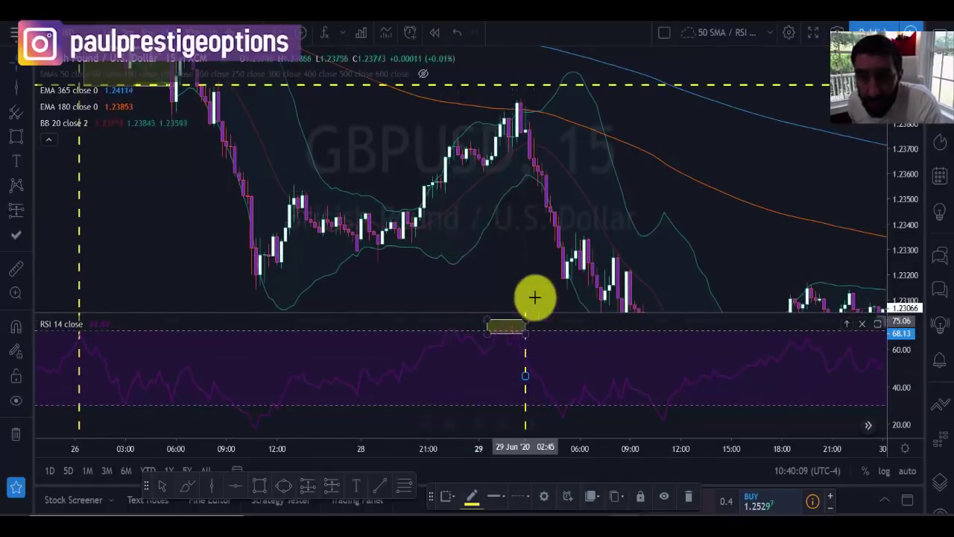
{"action": "left_click", "coordinate": [20, 90]}
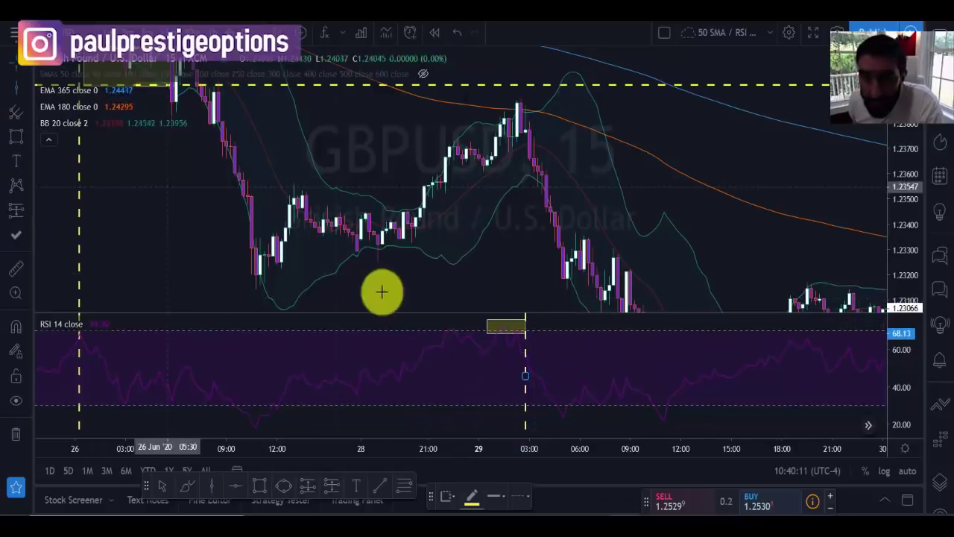
{"action": "left_click", "coordinate": [525, 361]}
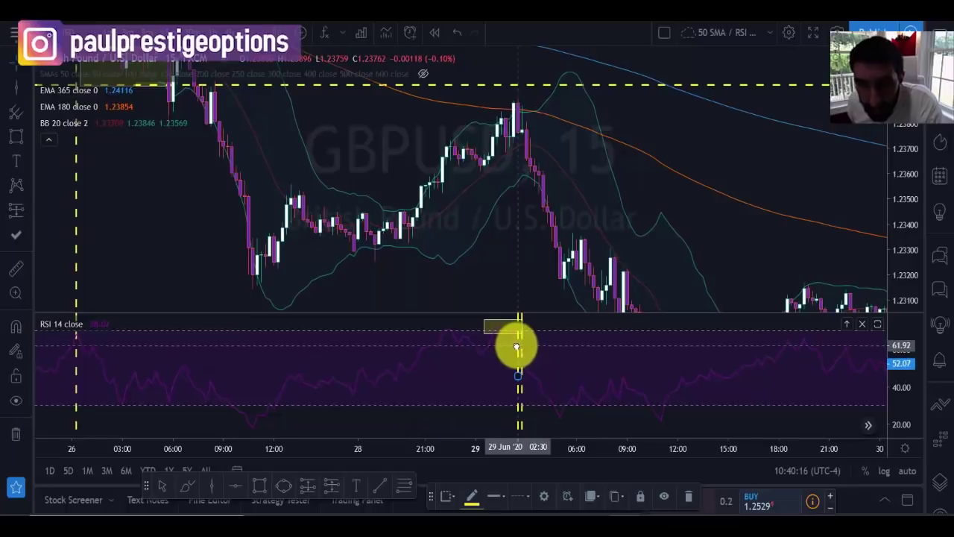
{"action": "left_click_drag", "start_coordinate": [516, 348], "coordinate": [510, 348]}
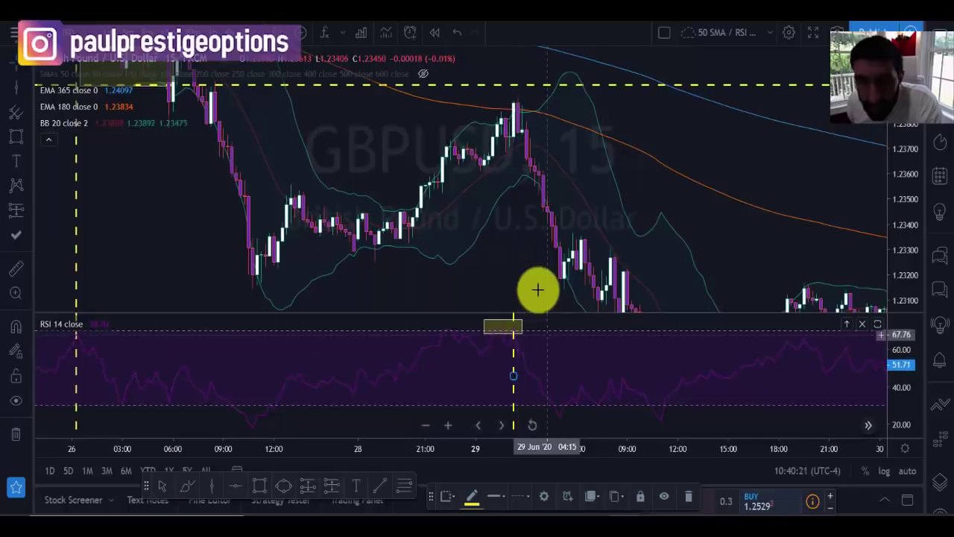
{"action": "left_click", "coordinate": [21, 93]}
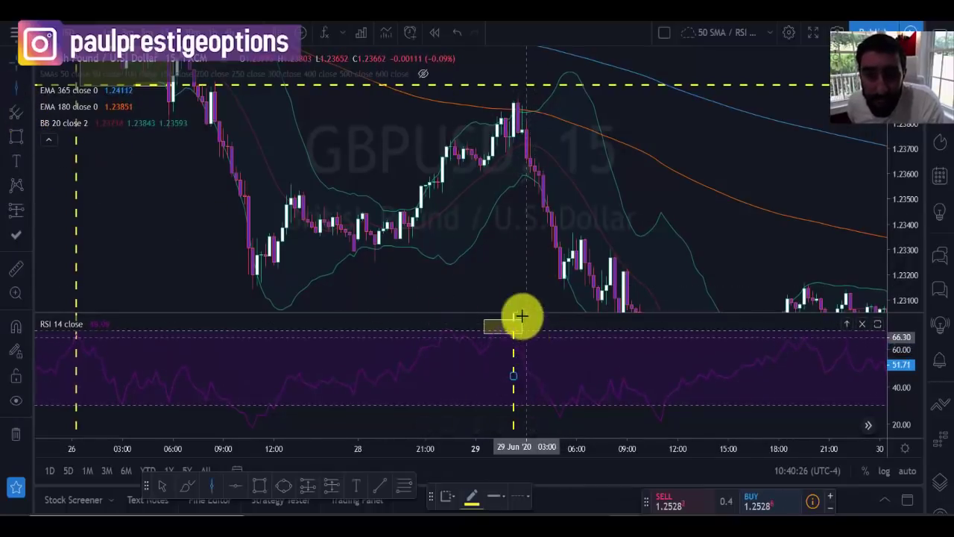
{"action": "left_click", "coordinate": [515, 228]}
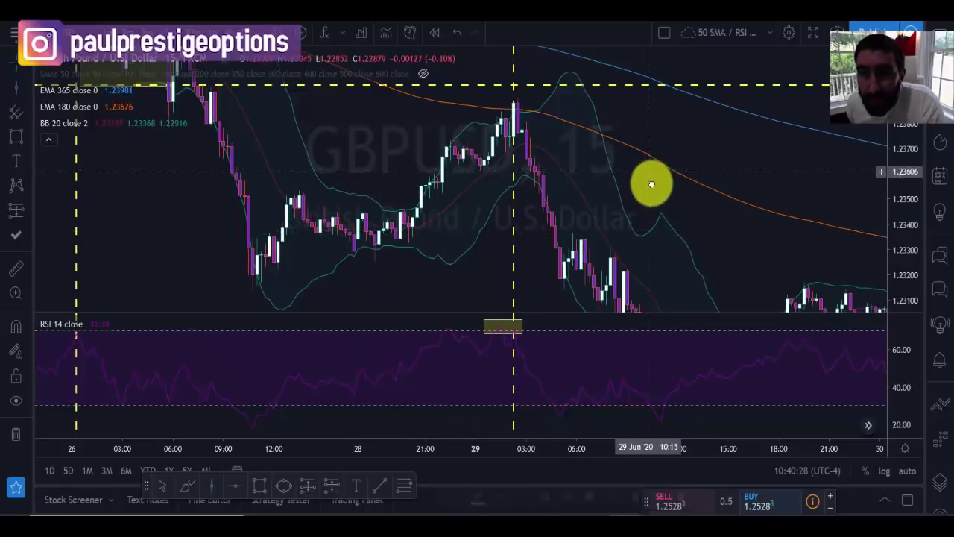
- Draw a horizontal support line at 1.23244 through the 26 June lows
{"action": "left_click_drag", "start_coordinate": [652, 184], "coordinate": [639, 249]}
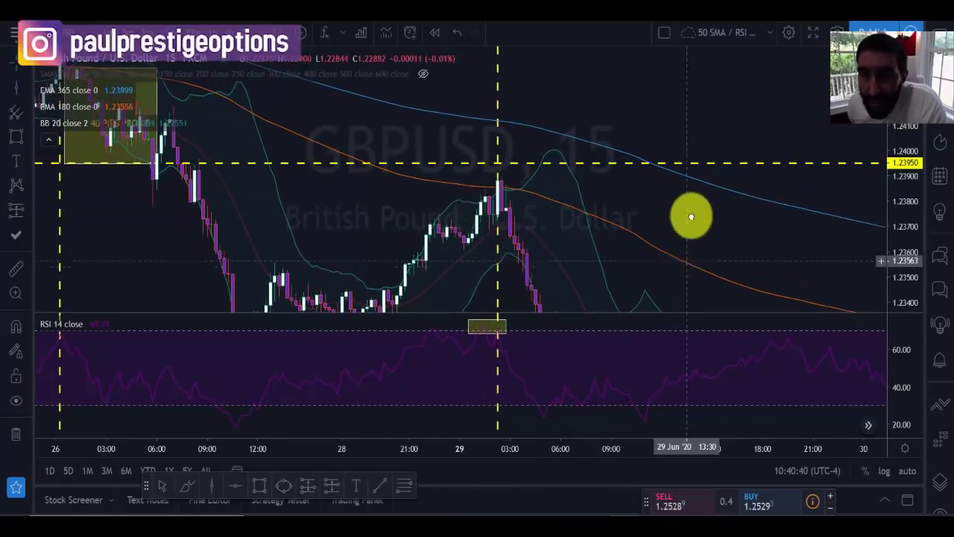
{"action": "left_click_drag", "start_coordinate": [688, 214], "coordinate": [724, 253]}
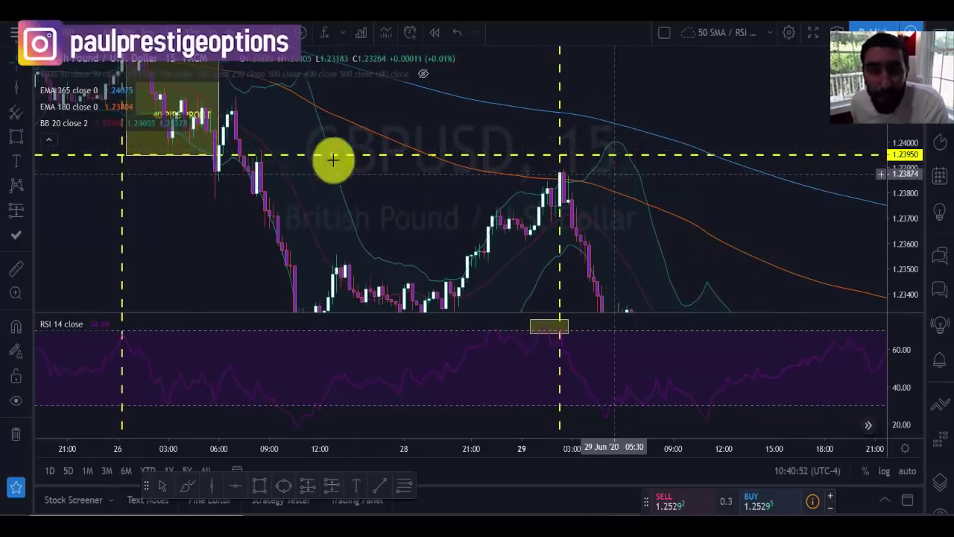
{"action": "left_click_drag", "start_coordinate": [392, 191], "coordinate": [529, 208]}
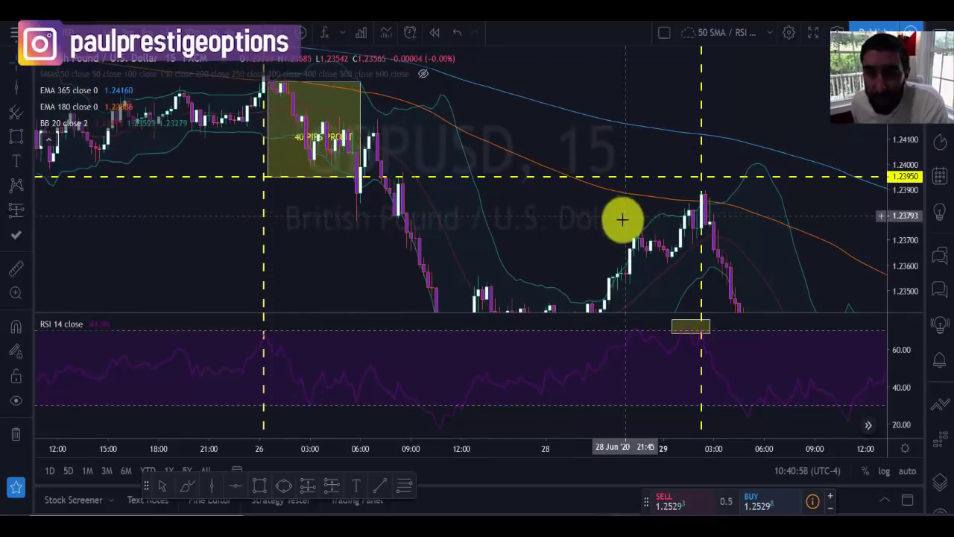
{"action": "left_click_drag", "start_coordinate": [623, 219], "coordinate": [405, 205]}
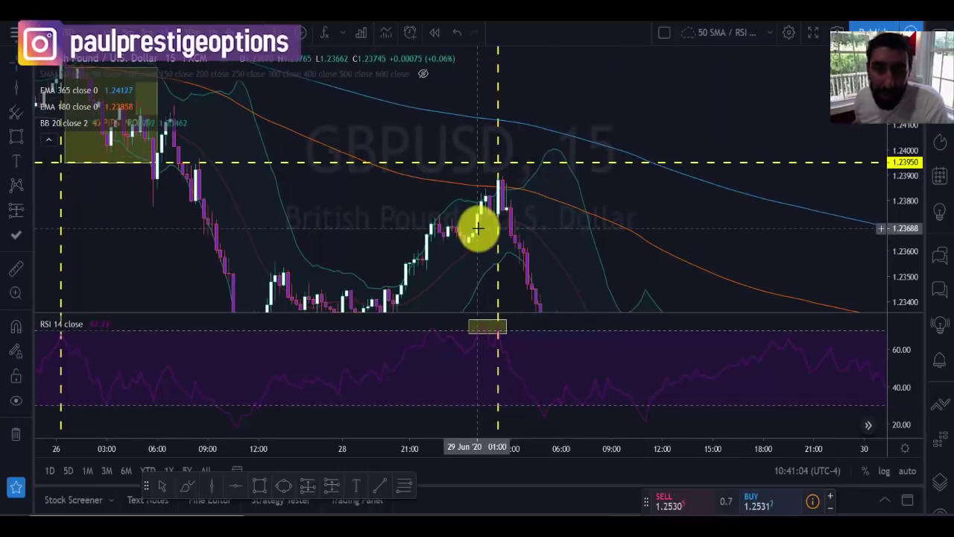
{"action": "left_click_drag", "start_coordinate": [609, 190], "coordinate": [625, 158]}
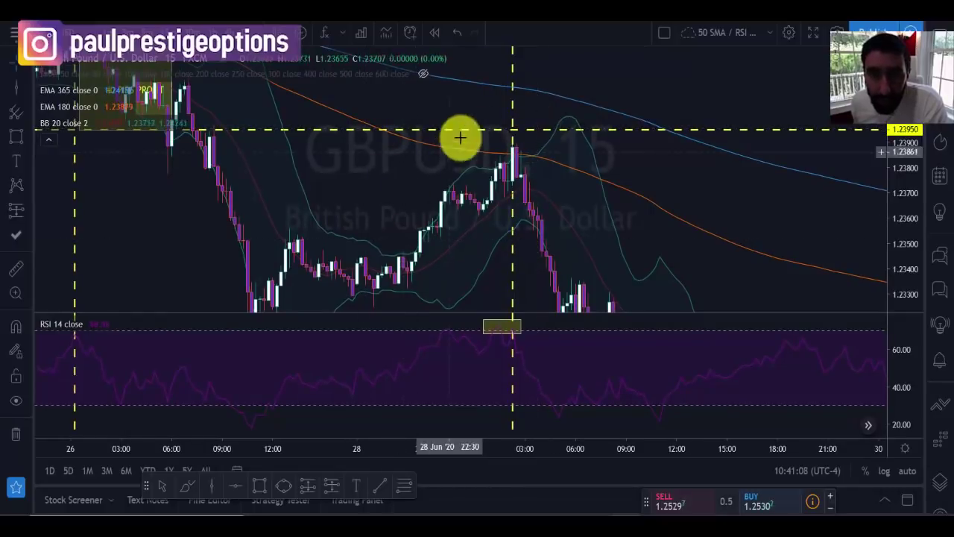
{"action": "left_click_drag", "start_coordinate": [776, 262], "coordinate": [705, 195]}
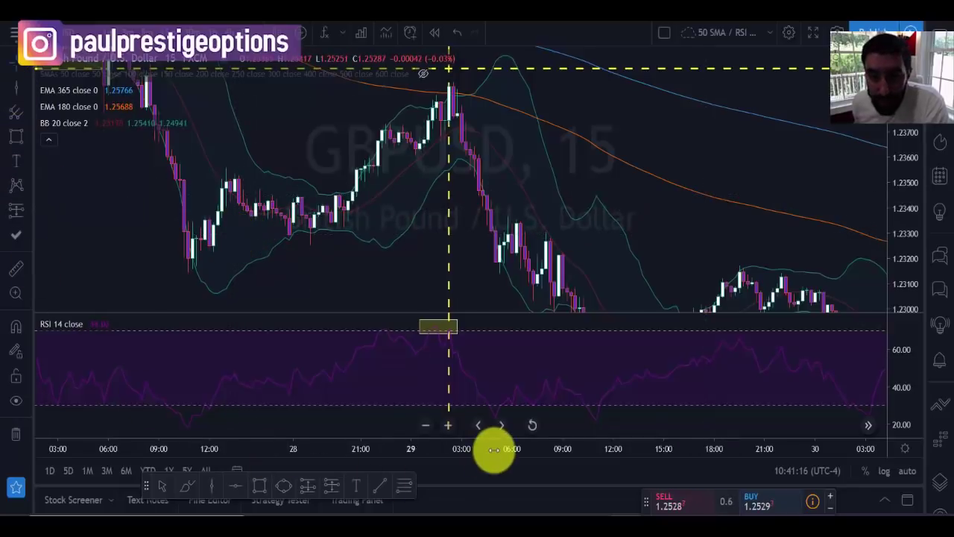
{"action": "left_click", "coordinate": [211, 494]}
{"action": "left_click", "coordinate": [261, 249]}
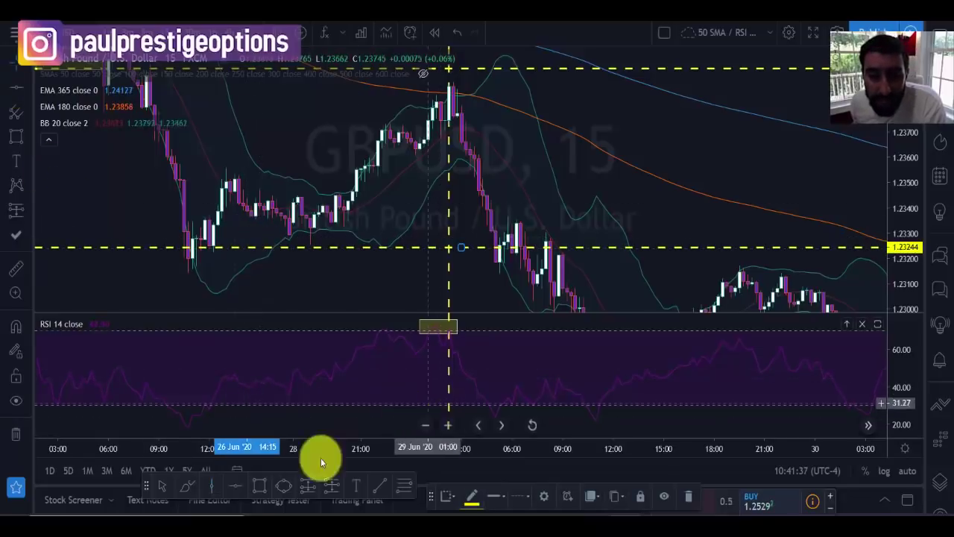
- Draw a small rectangle around the 26 June support touches, starting at 10:30 and 1.23303 and extending just below the support line
{"action": "left_click", "coordinate": [253, 492]}
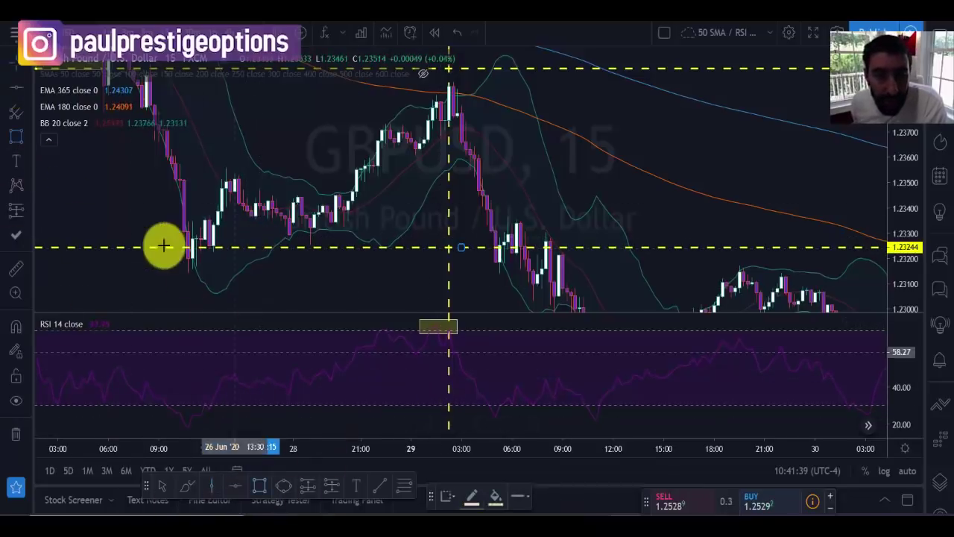
{"action": "left_click", "coordinate": [184, 233]}
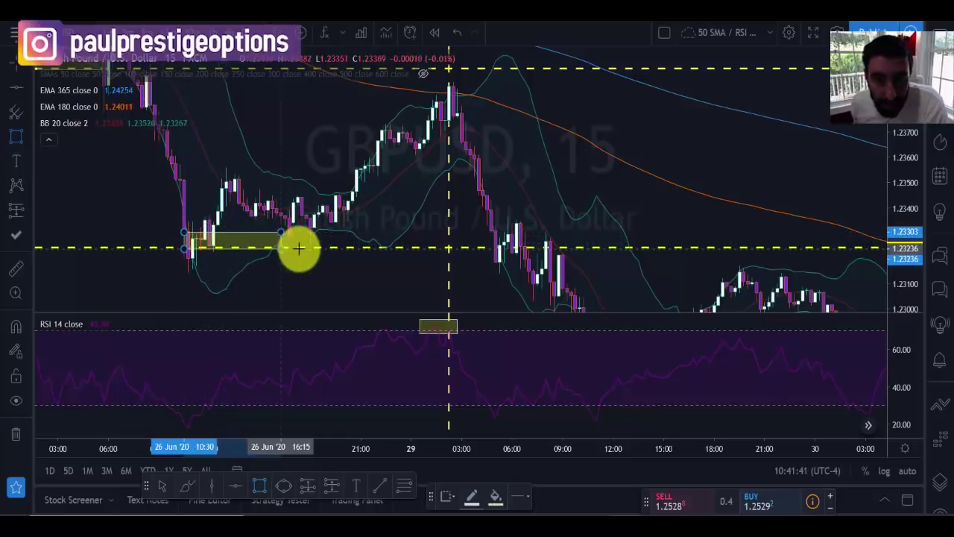
{"action": "left_click", "coordinate": [264, 249]}
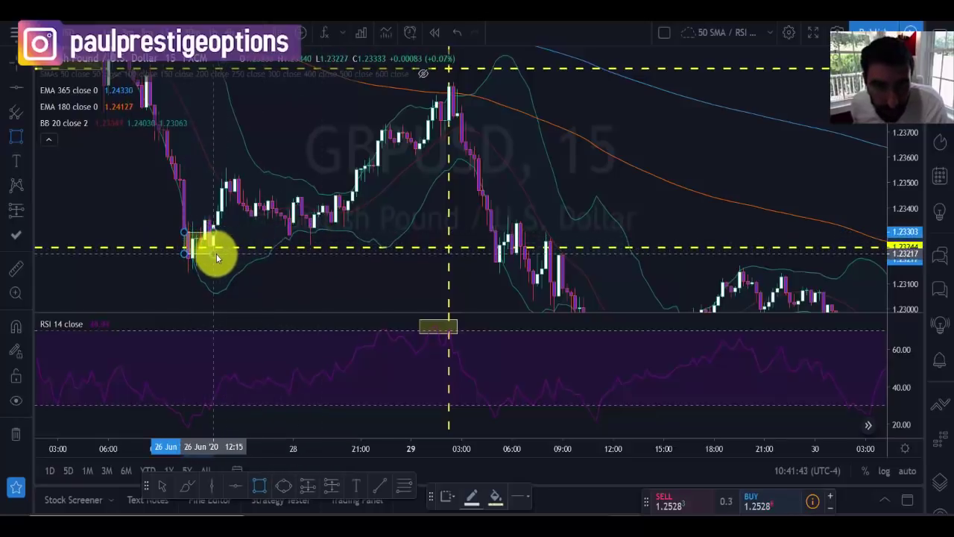
- Place a short position at 29 June 02:30 with entry 1.23839 and target 1.23249 at the support line
{"action": "left_click_drag", "start_coordinate": [486, 283], "coordinate": [434, 307]}
{"action": "scroll", "coordinate": [624, 224], "scroll_direction": "up", "scroll_amount": 3}
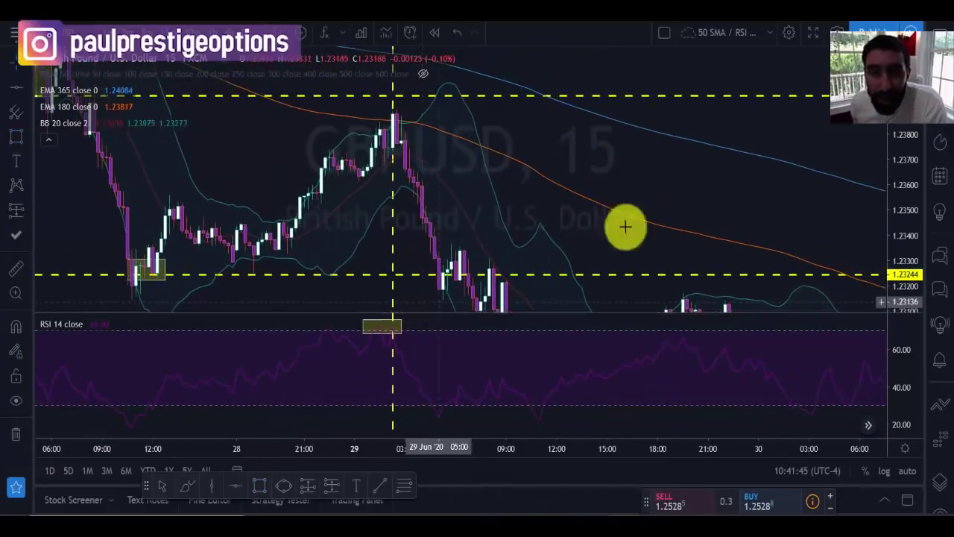
{"action": "left_click_drag", "start_coordinate": [894, 181], "coordinate": [893, 195]}
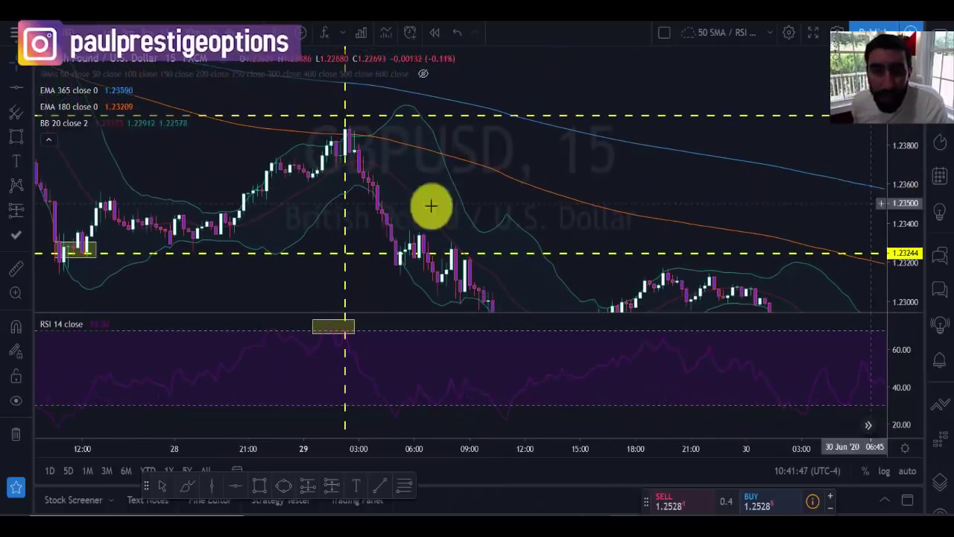
{"action": "left_click", "coordinate": [27, 216]}
{"action": "left_click", "coordinate": [97, 231]}
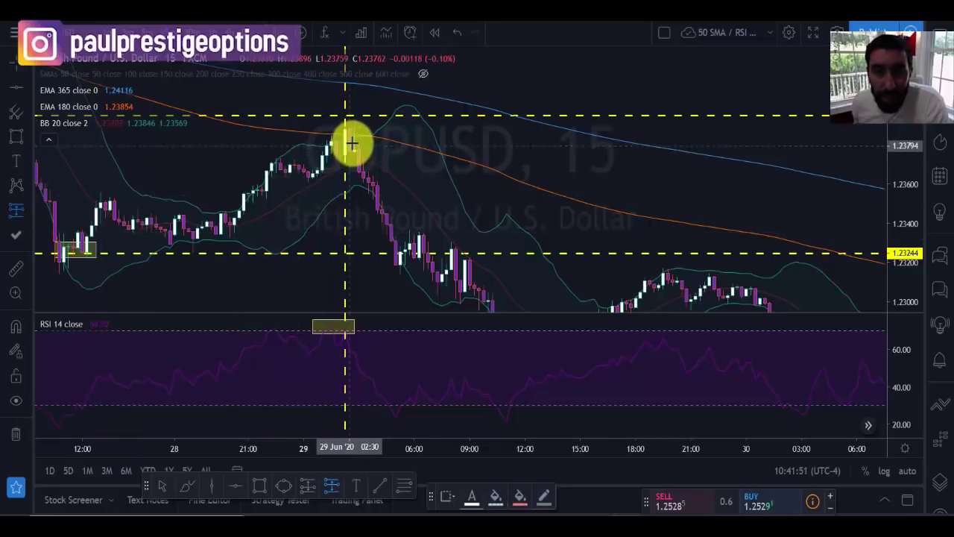
{"action": "mouse_move", "coordinate": [347, 136]}
{"action": "left_mouse_down"}
{"action": "mouse_move", "coordinate": [398, 206]}
{"action": "mouse_move", "coordinate": [351, 194]}
{"action": "mouse_move", "coordinate": [347, 253]}
{"action": "left_mouse_up"}
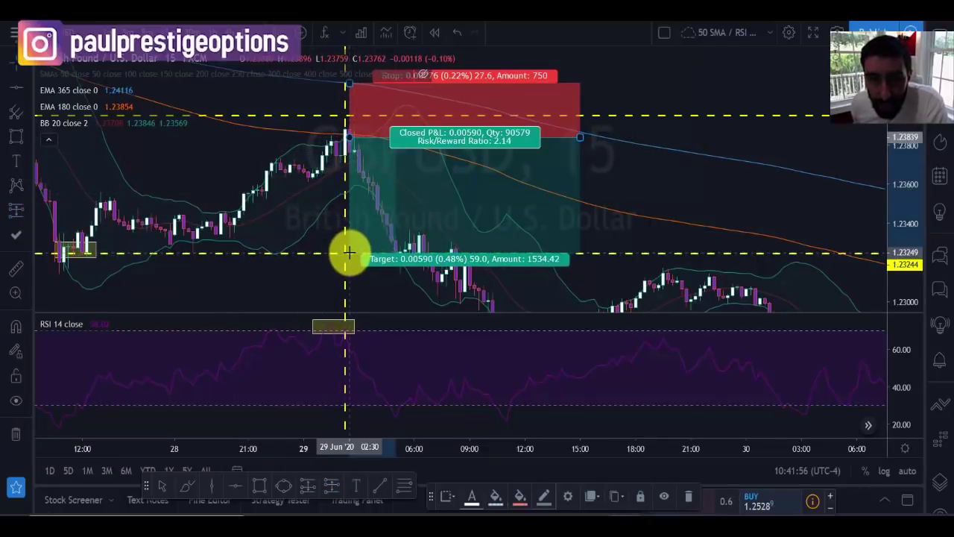
- Lower the short position's stop to 1.23976, just above the 1.23950 resistance line
{"action": "left_click", "coordinate": [736, 105]}
{"action": "left_click_drag", "start_coordinate": [736, 104], "coordinate": [736, 133]}
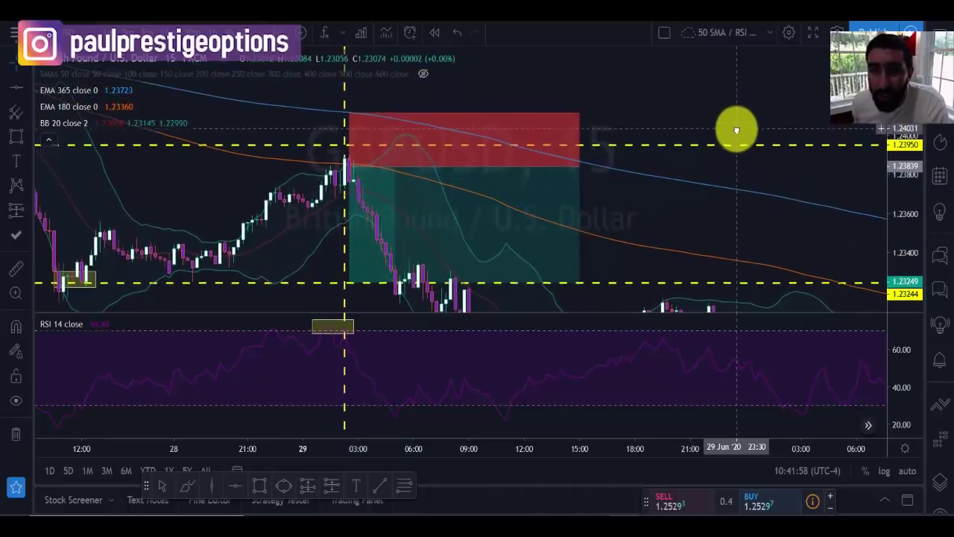
{"action": "left_click", "coordinate": [346, 112]}
{"action": "left_click_drag", "start_coordinate": [348, 115], "coordinate": [349, 140]}
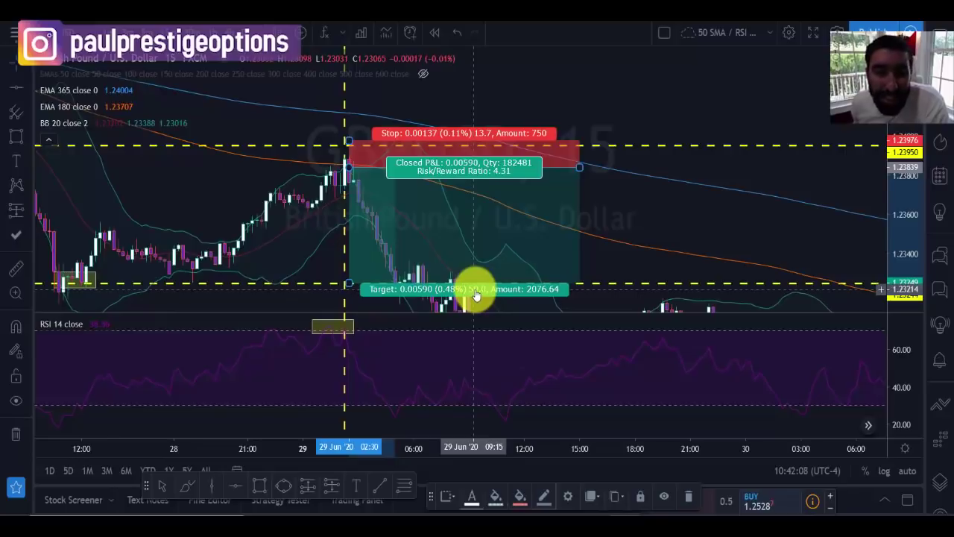
- Replace the short position with a rectangle over the sell-off from 29 June 02:30 at 1.23836 to support, labelled "60 PIPS PROFIT"
{"action": "left_click", "coordinate": [11, 139]}
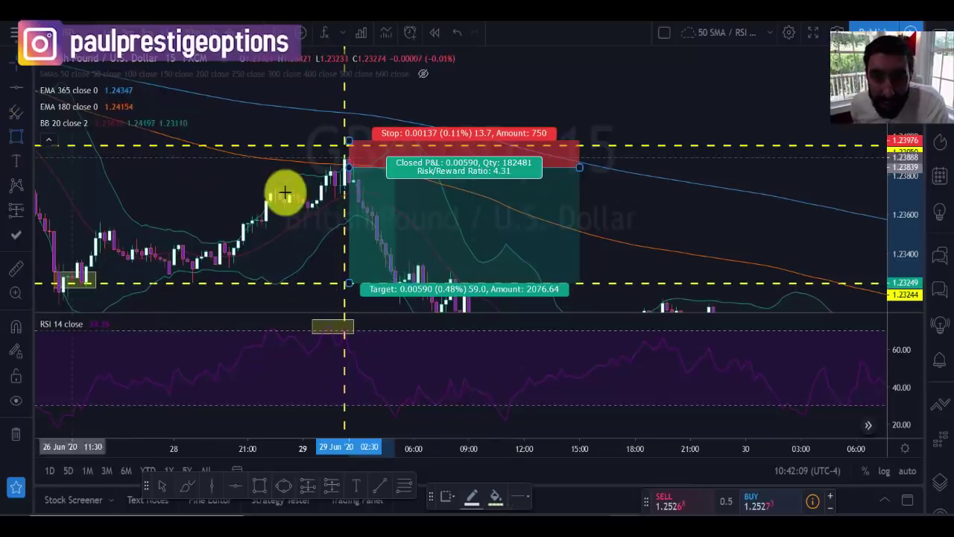
{"action": "left_click", "coordinate": [349, 168]}
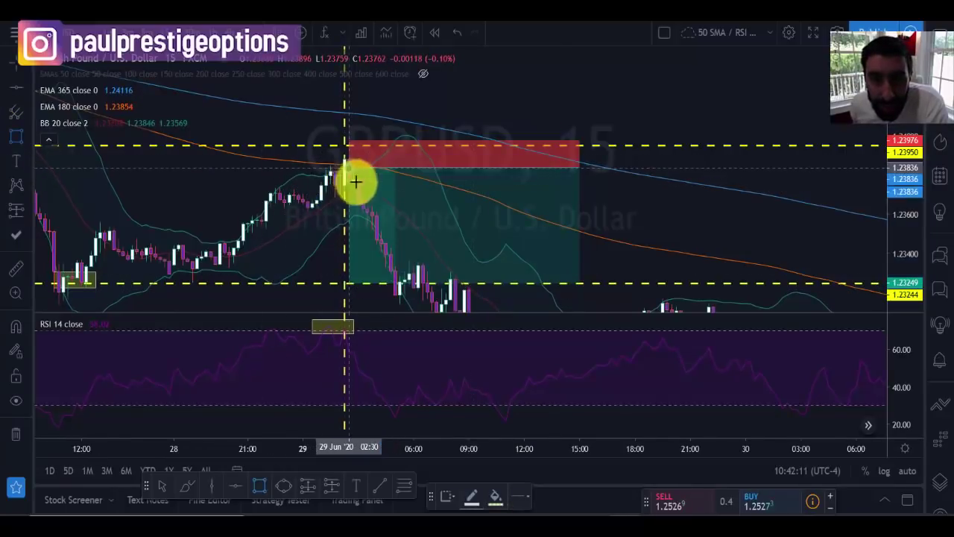
{"action": "left_click", "coordinate": [400, 284]}
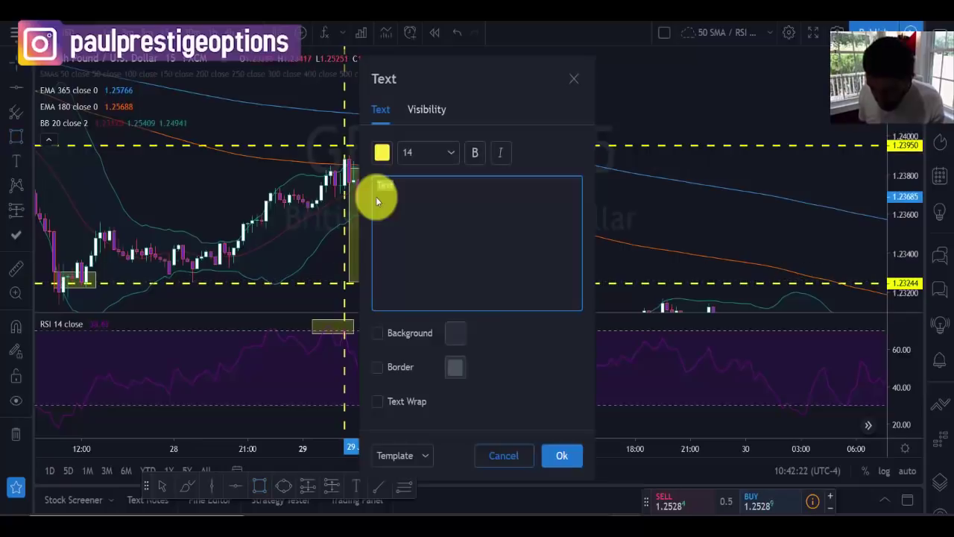
{"action": "type", "text": "IPS PROFIT"}
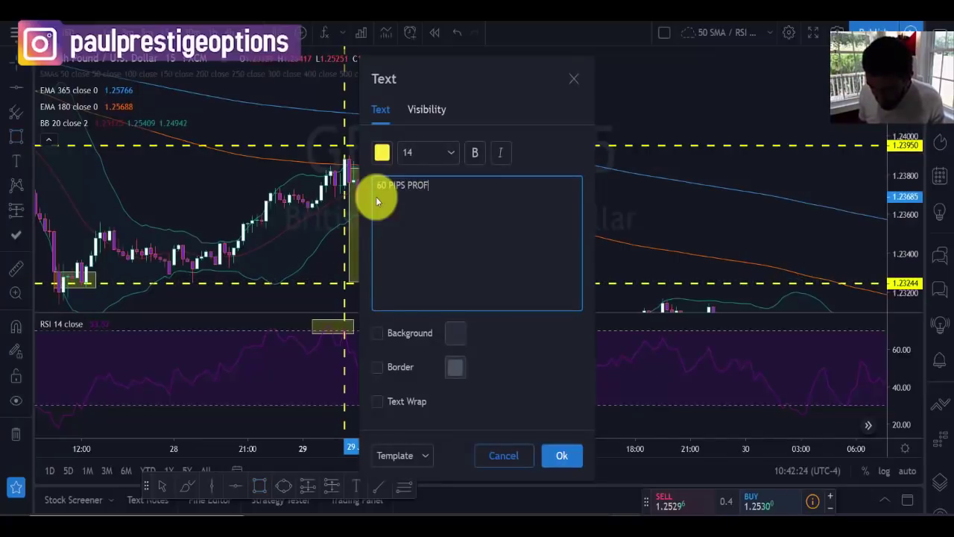
{"action": "left_click", "coordinate": [564, 455]}
- Shrink the RSI pane to enlarge the price chart and delete the horizontal support line at 1.23244
{"action": "left_click_drag", "start_coordinate": [528, 171], "coordinate": [771, 211]}
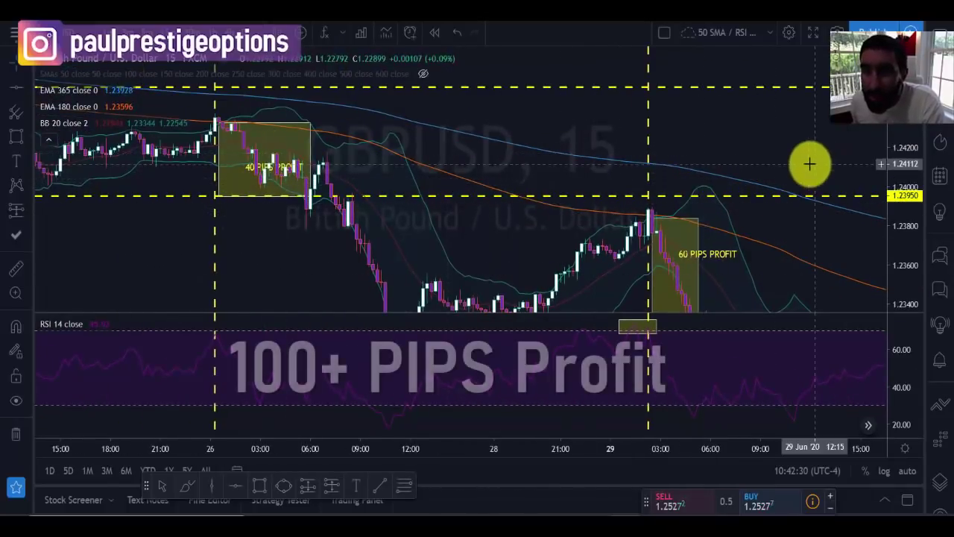
{"action": "left_click_drag", "start_coordinate": [810, 164], "coordinate": [716, 198]}
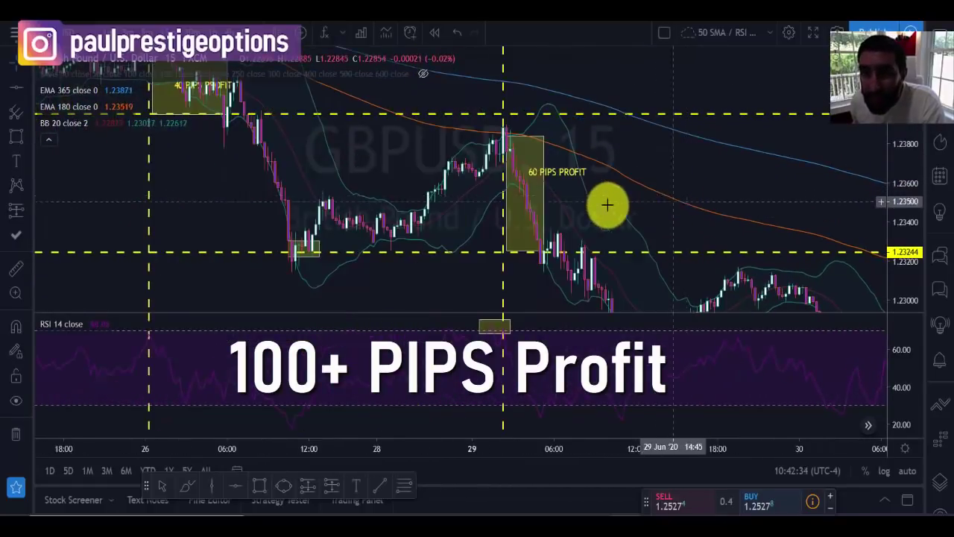
{"action": "left_click_drag", "start_coordinate": [608, 204], "coordinate": [430, 206]}
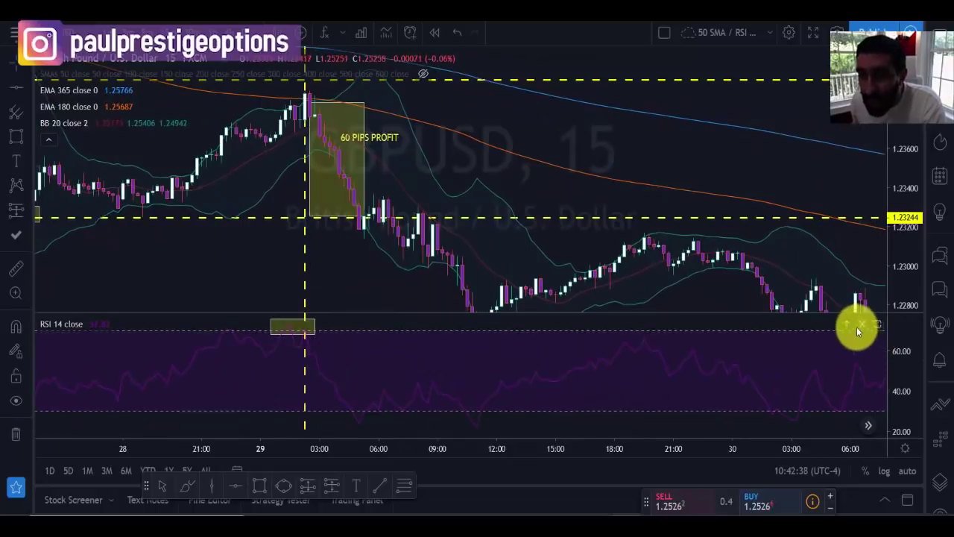
{"action": "left_click_drag", "start_coordinate": [588, 310], "coordinate": [582, 422]}
{"action": "left_click_drag", "start_coordinate": [677, 249], "coordinate": [589, 232]}
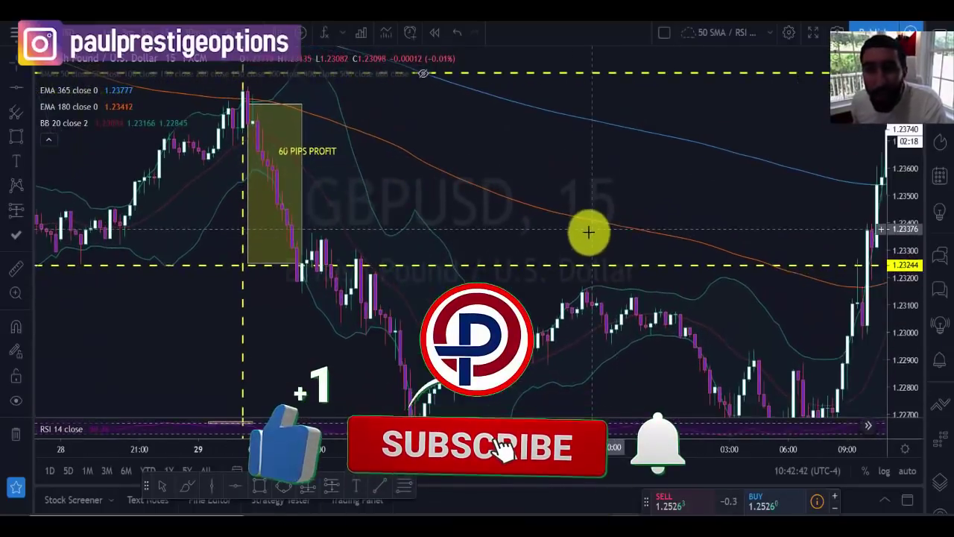
{"action": "right_click", "coordinate": [593, 266]}
{"action": "key", "text": "Delete"}
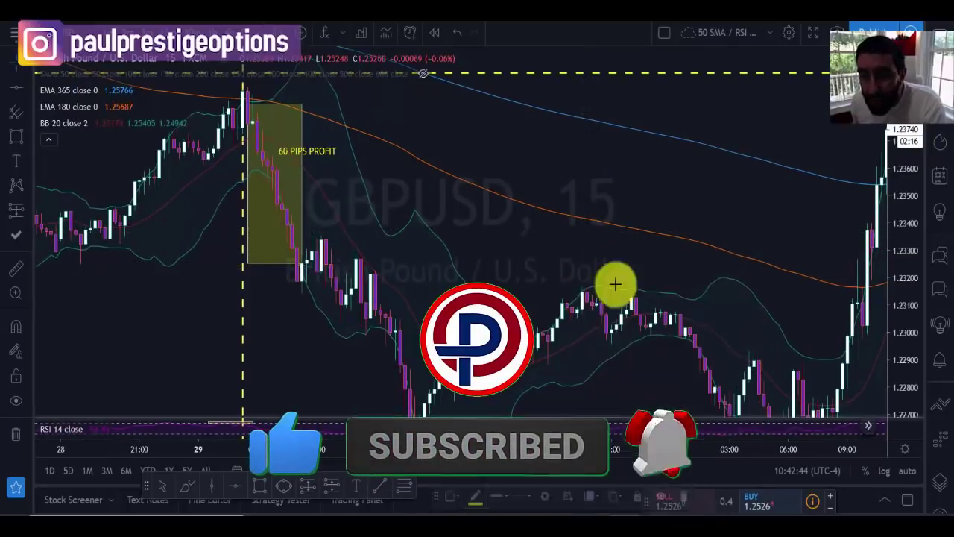
- Delete the horizontal resistance line above the 29 June high and clear all remaining drawings from the chart
{"action": "right_click", "coordinate": [622, 74]}
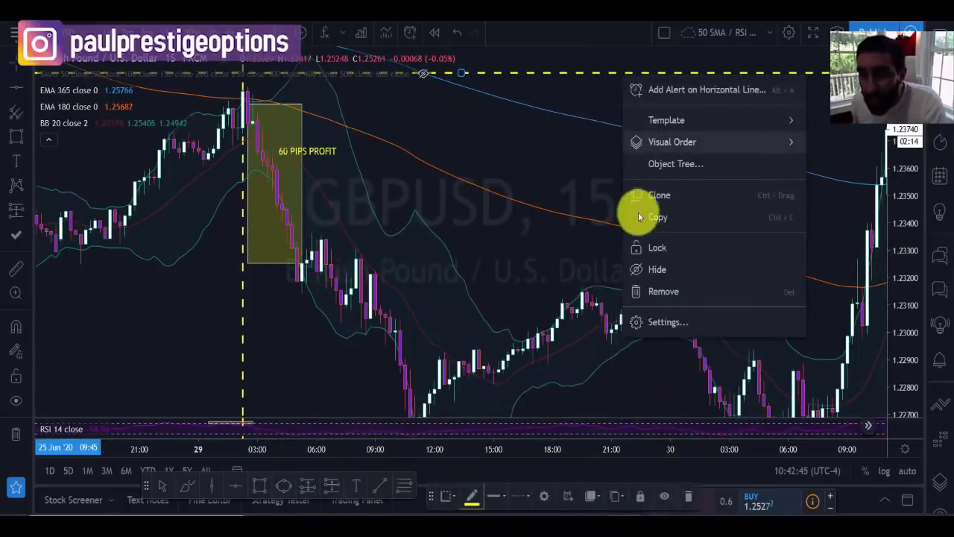
{"action": "left_click", "coordinate": [667, 298]}
{"action": "scroll", "coordinate": [485, 134], "scroll_direction": "left", "scroll_amount": 10}
{"action": "scroll", "coordinate": [648, 154], "scroll_direction": "down", "scroll_amount": 2}
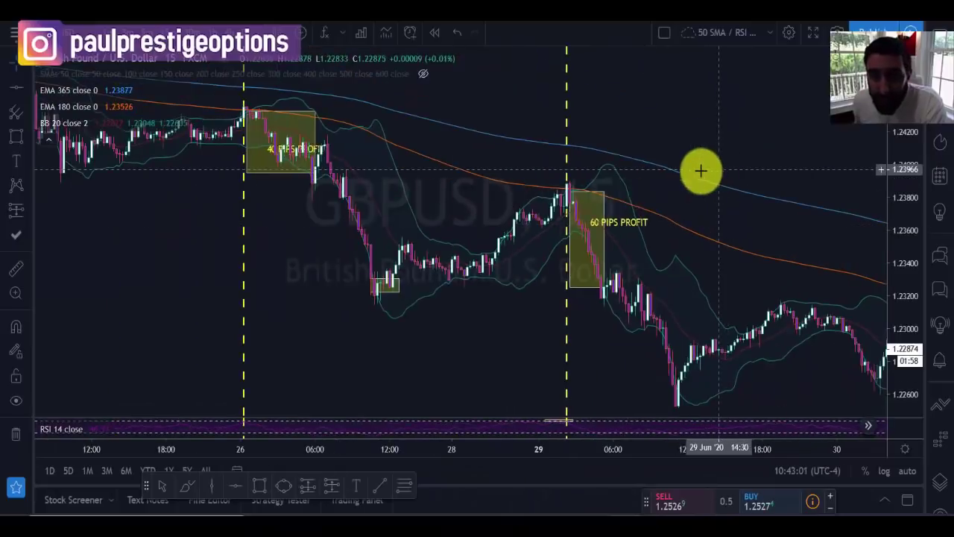
{"action": "left_click", "coordinate": [16, 434]}
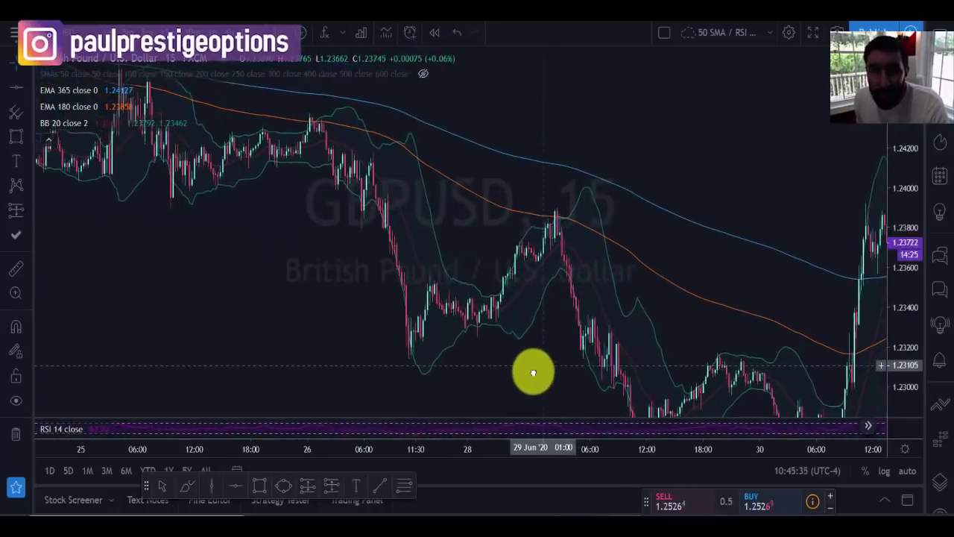
- Draw rectangles around the 26 June swing high at the 180 EMA and the following low between about 1.23903 and 1.23827
{"action": "left_click_drag", "start_coordinate": [533, 372], "coordinate": [601, 360]}
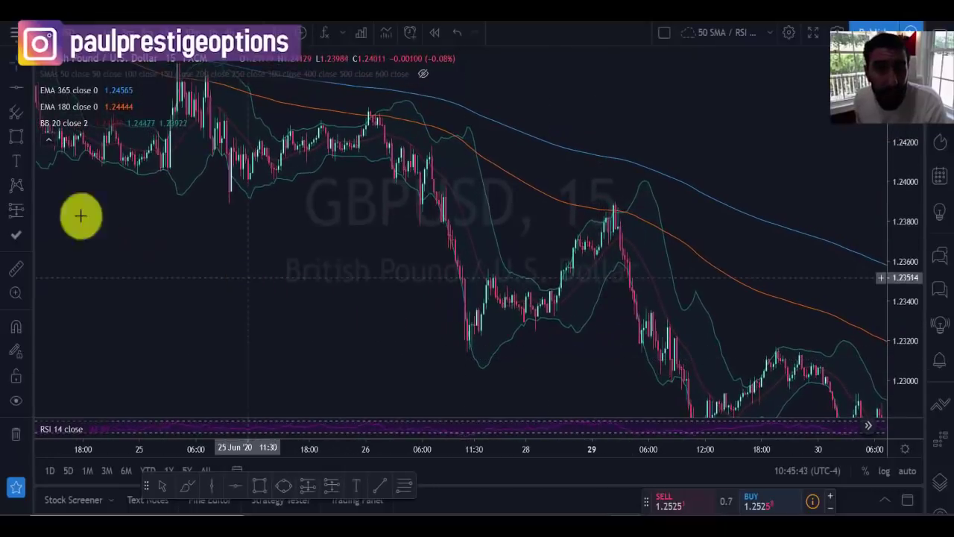
{"action": "left_click", "coordinate": [17, 142]}
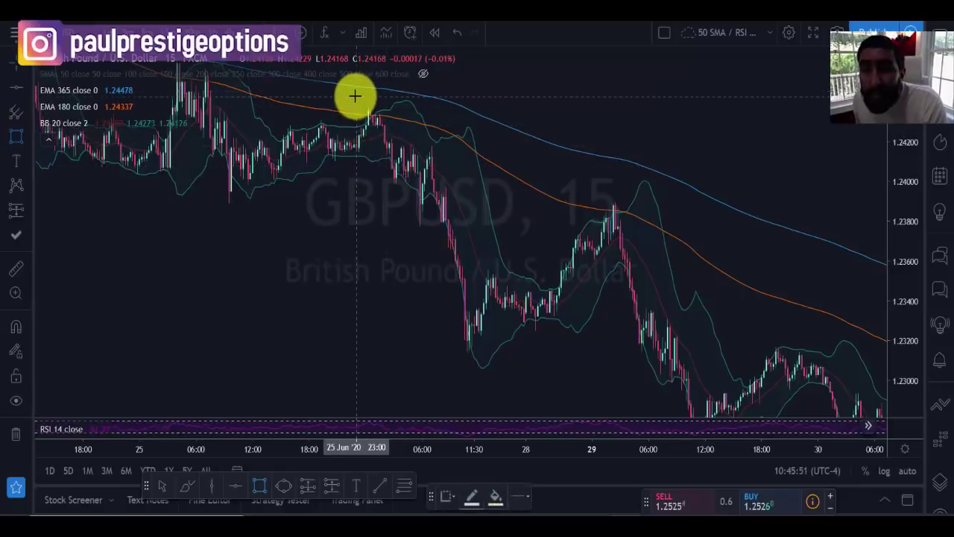
{"action": "left_click_drag", "start_coordinate": [366, 110], "coordinate": [400, 118]}
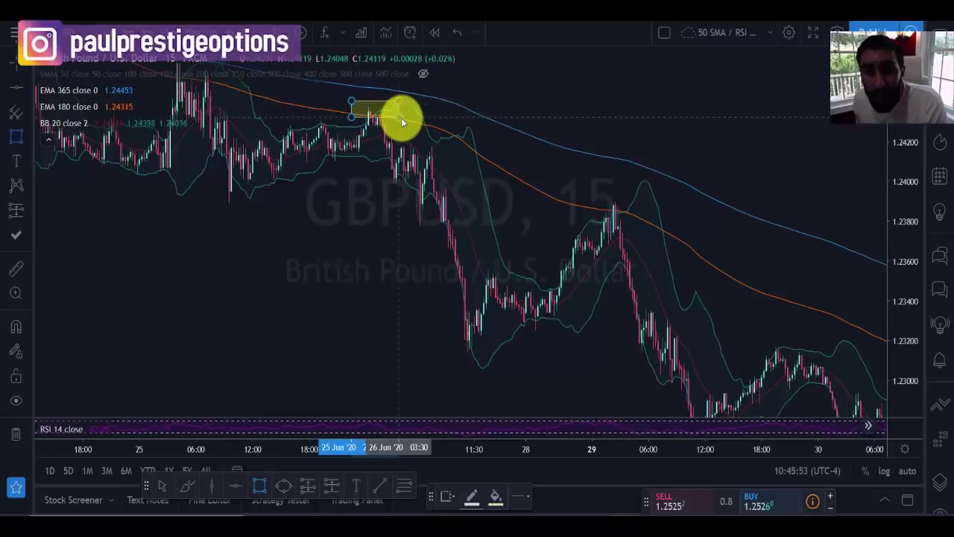
{"action": "left_click", "coordinate": [16, 140]}
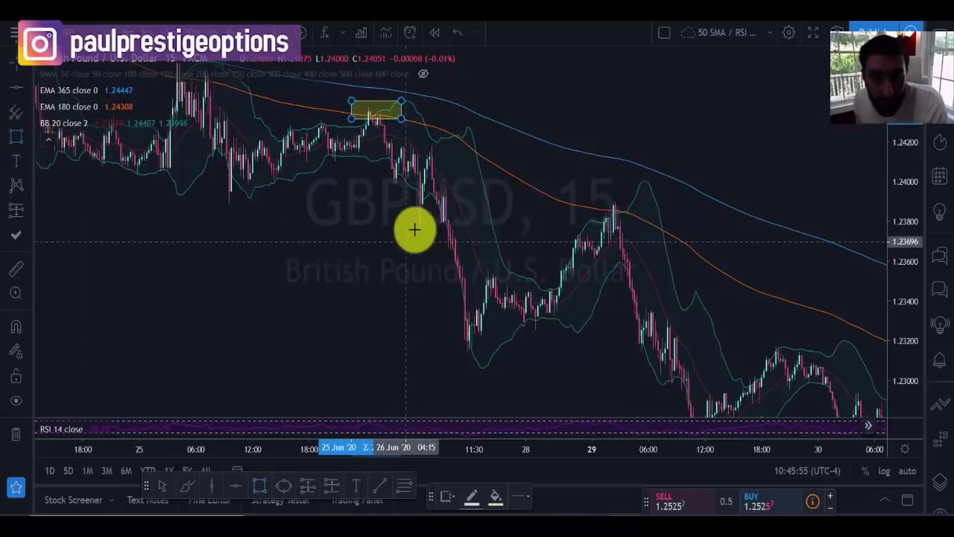
{"action": "left_click", "coordinate": [436, 216]}
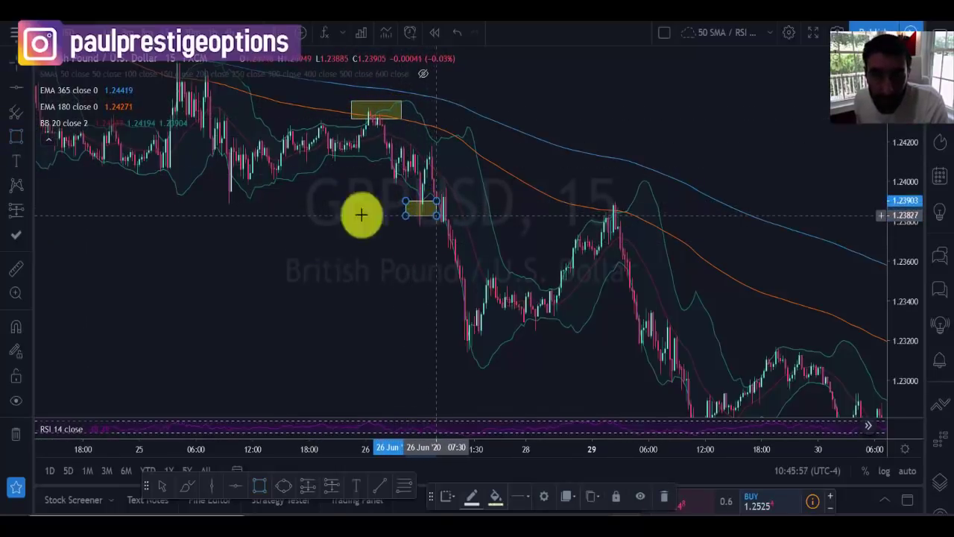
- Box the 26 June low from about 1.23239 to 1.23109 and the subsequent swing highs and lows up to 29 June 06:15
{"action": "scroll", "coordinate": [349, 198], "scroll_direction": "up", "scroll_amount": 2}
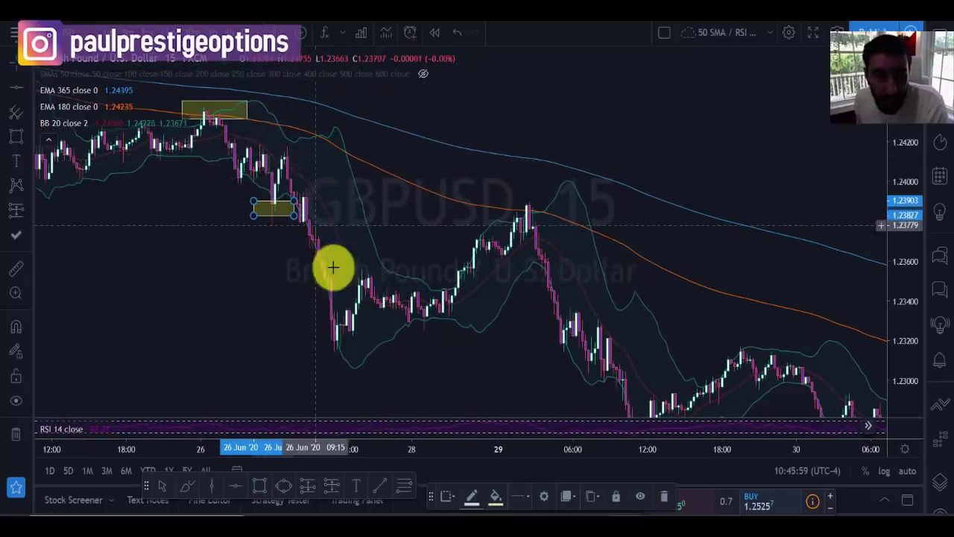
{"action": "left_click", "coordinate": [18, 139]}
{"action": "left_click", "coordinate": [320, 333]}
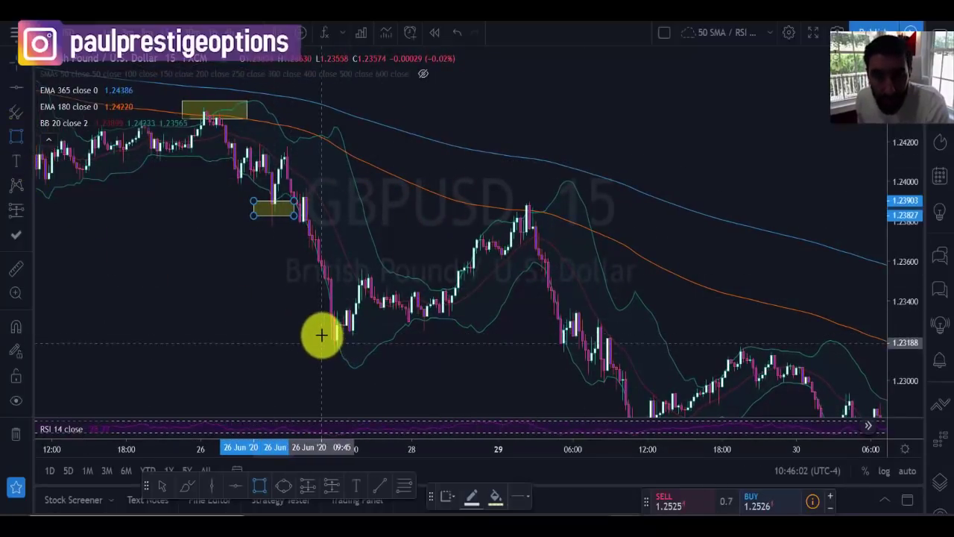
{"action": "left_click", "coordinate": [354, 359]}
{"action": "left_click", "coordinate": [17, 139]}
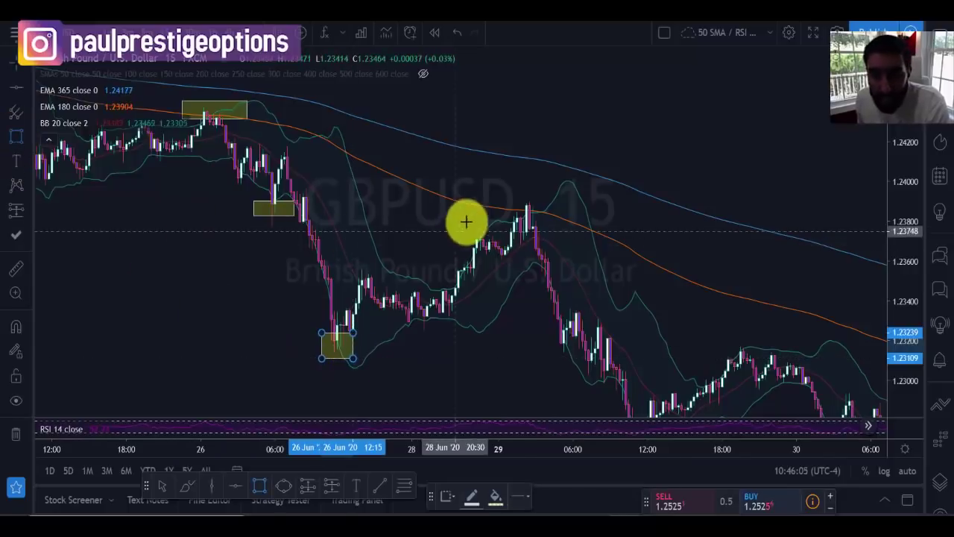
{"action": "left_click", "coordinate": [495, 190]}
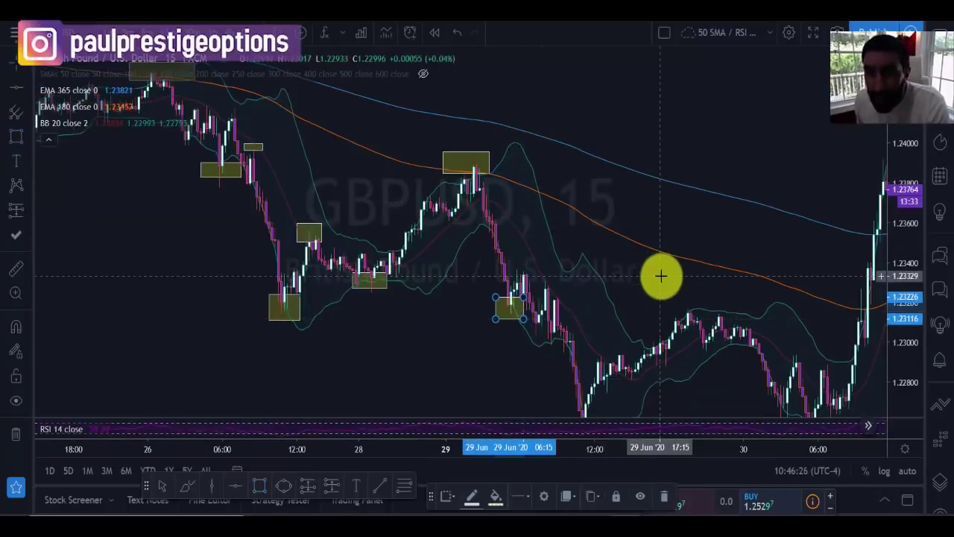
- Draw rectangles around the 29 June low from about 1.22593 to 1.22480 and the lower high from about 1.23205 to 1.23119
{"action": "left_click_drag", "start_coordinate": [662, 273], "coordinate": [357, 230]}
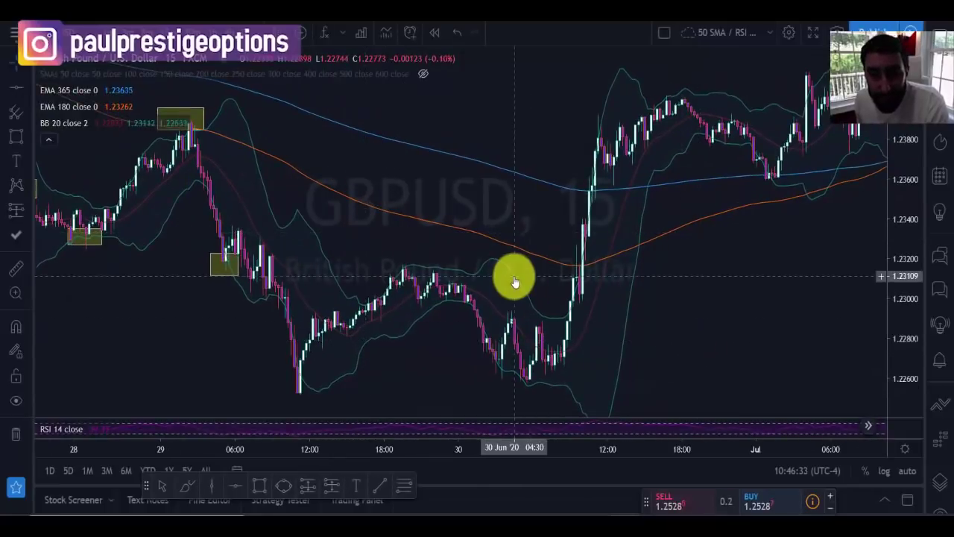
{"action": "scroll", "coordinate": [517, 276], "scroll_direction": "down", "scroll_amount": 3}
{"action": "left_click_drag", "start_coordinate": [771, 328], "coordinate": [600, 319]}
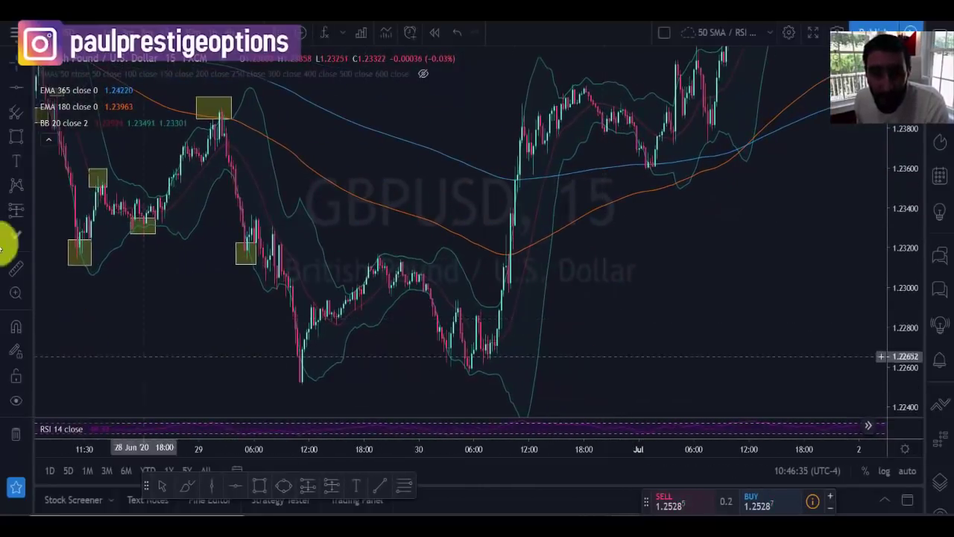
{"action": "left_click", "coordinate": [15, 136]}
{"action": "left_click_drag", "start_coordinate": [293, 367], "coordinate": [314, 390]}
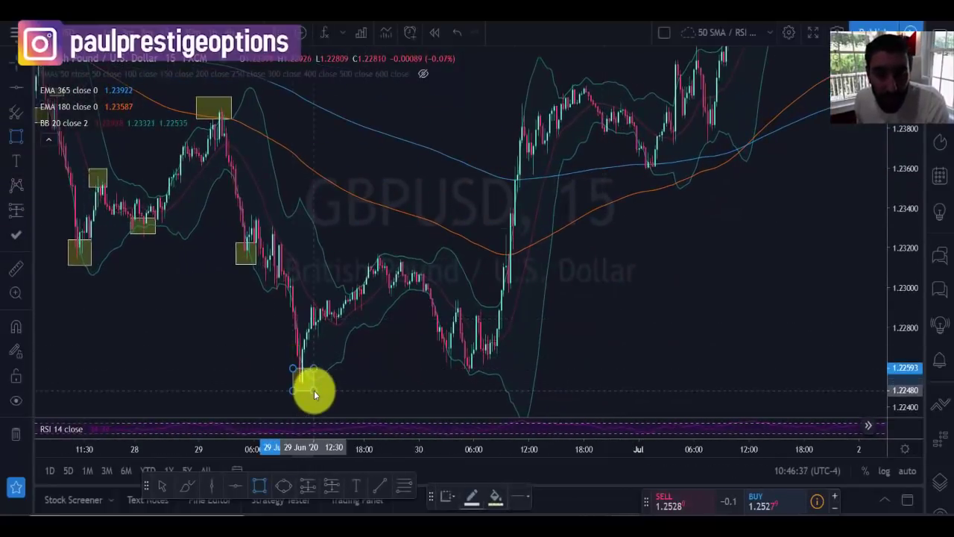
{"action": "left_click", "coordinate": [15, 136]}
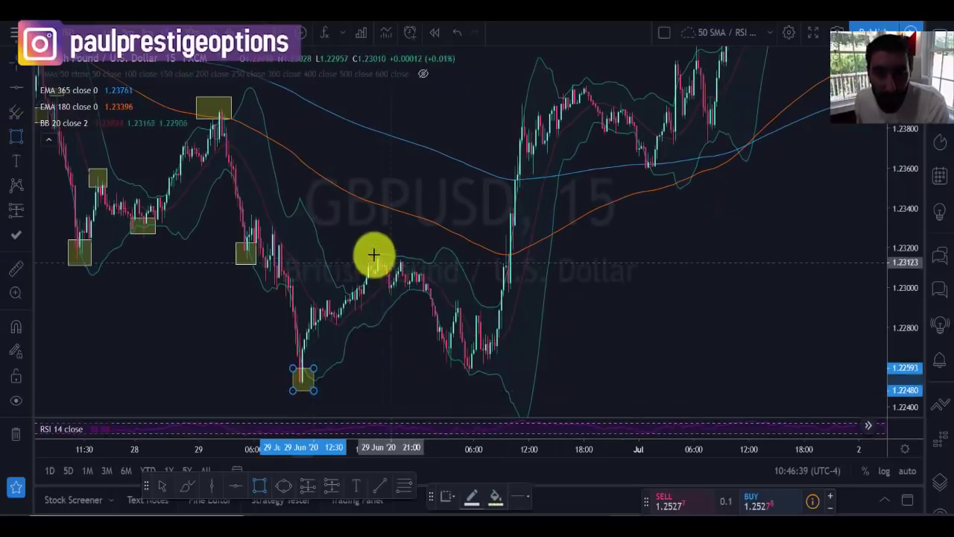
{"action": "left_click_drag", "start_coordinate": [366, 247], "coordinate": [404, 263]}
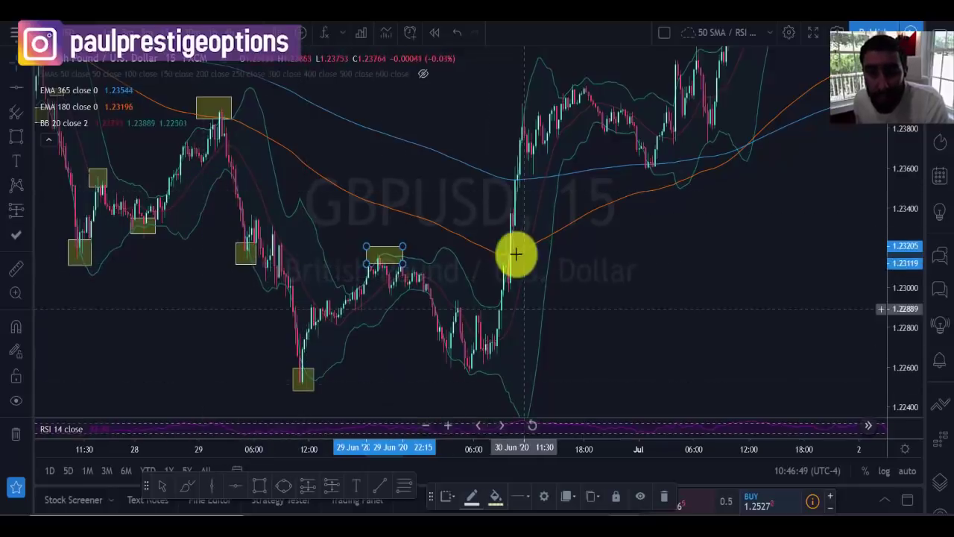
- Enlarge the RSI pane and review the marked swing highs and lows against the RSI from 26 June to 1 July
{"action": "scroll", "coordinate": [582, 308], "scroll_direction": "up", "scroll_amount": 2}
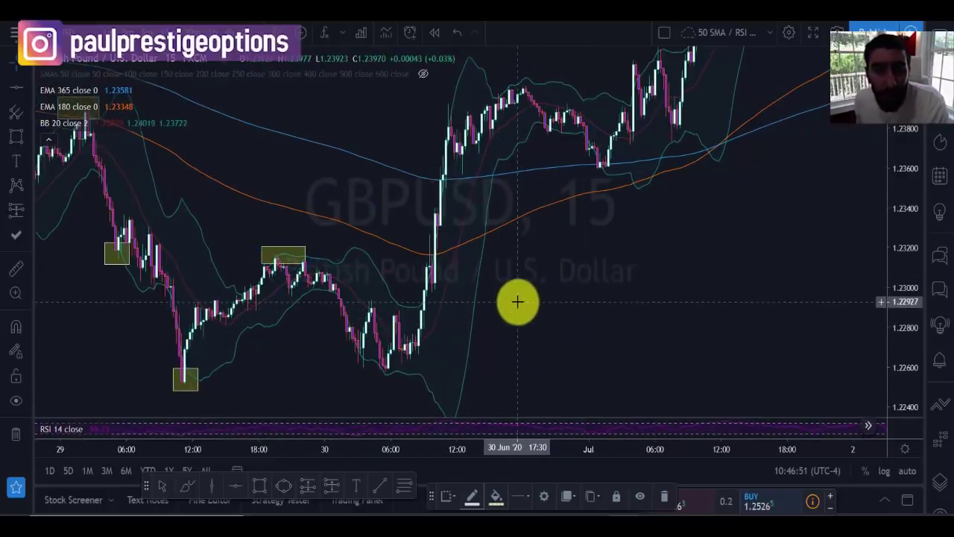
{"action": "mouse_move", "coordinate": [518, 300]}
{"action": "left_mouse_down"}
{"action": "mouse_move", "coordinate": [450, 345]}
{"action": "mouse_move", "coordinate": [622, 281]}
{"action": "left_mouse_up"}
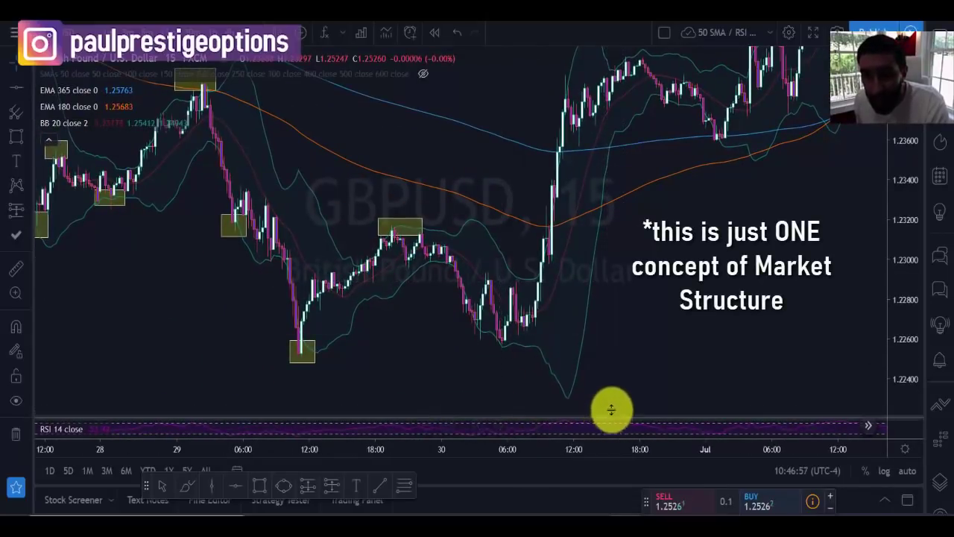
{"action": "left_click_drag", "start_coordinate": [611, 407], "coordinate": [627, 322]}
{"action": "scroll", "coordinate": [627, 322], "scroll_direction": "down", "scroll_amount": 2}
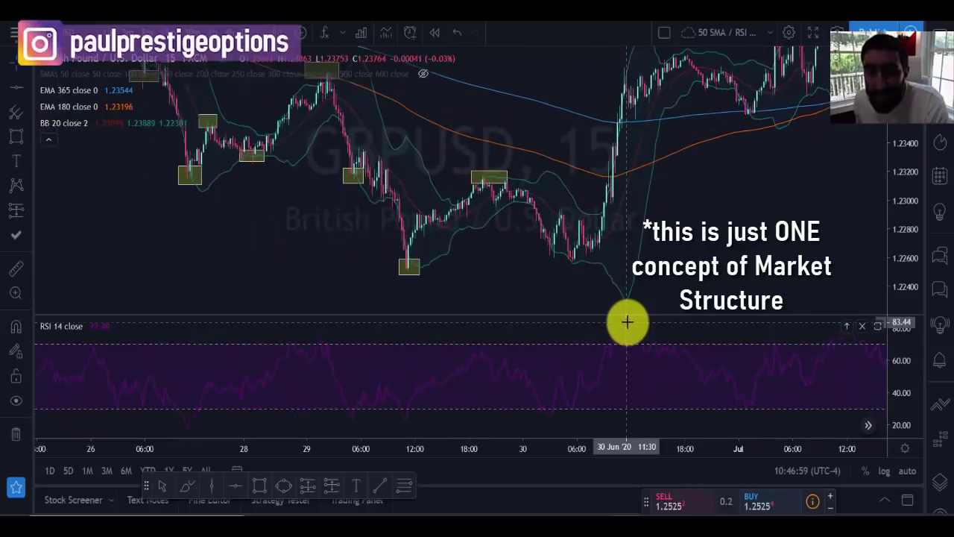
{"action": "scroll", "coordinate": [703, 254], "scroll_direction": "right", "scroll_amount": 3}
{"action": "scroll", "coordinate": [708, 253], "scroll_direction": "left", "scroll_amount": 1}
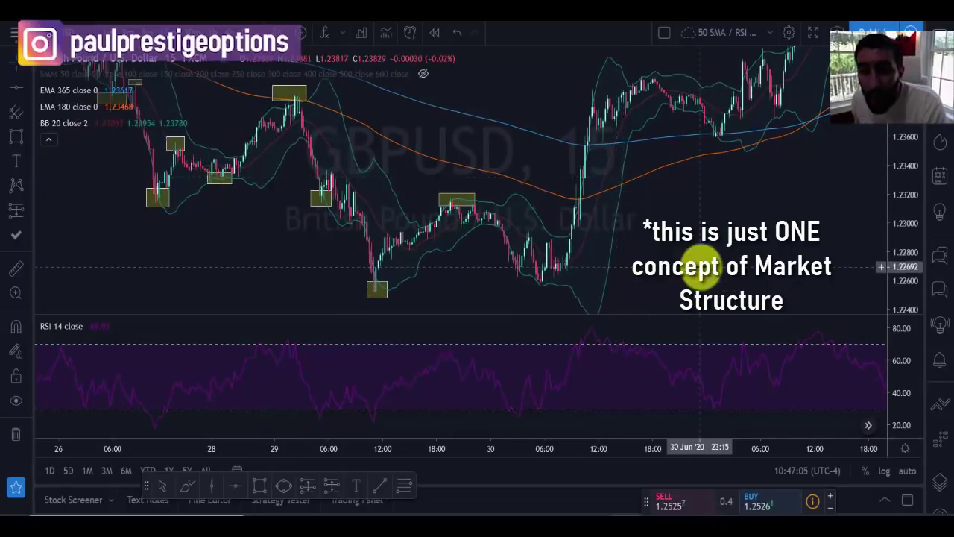
{"action": "scroll", "coordinate": [639, 271], "scroll_direction": "right", "scroll_amount": 4}
{"action": "scroll", "coordinate": [580, 245], "scroll_direction": "right", "scroll_amount": 1}
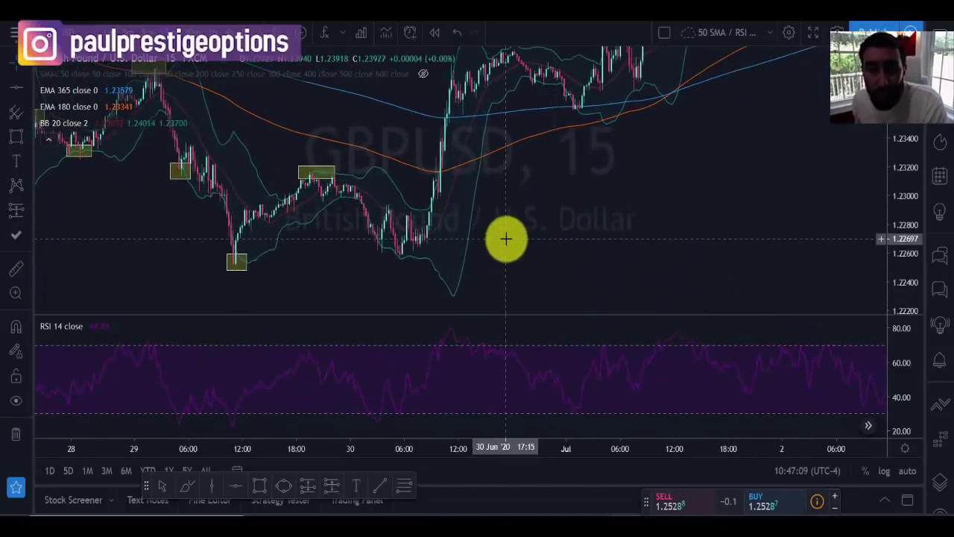
{"action": "scroll", "coordinate": [548, 246], "scroll_direction": "right", "scroll_amount": 1}
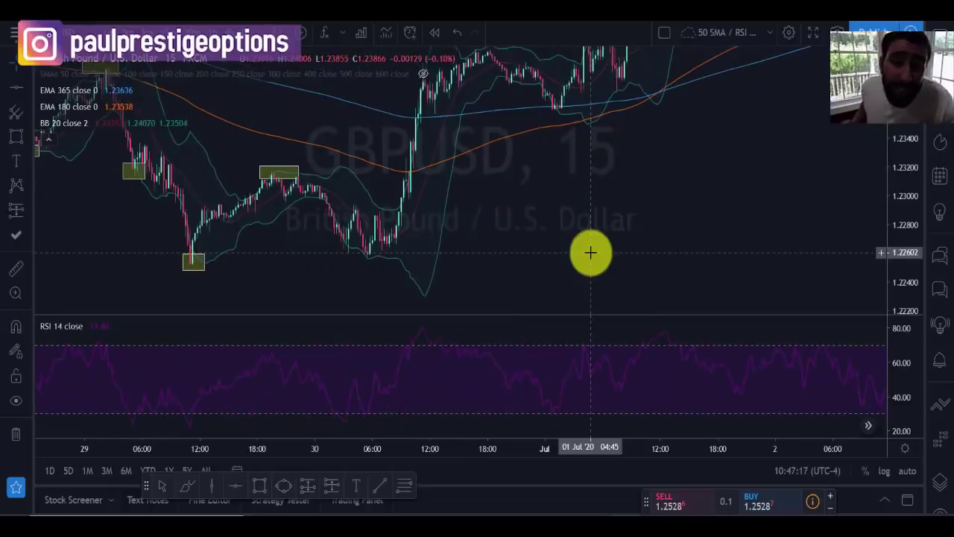
{"action": "left_click_drag", "start_coordinate": [512, 243], "coordinate": [847, 300]}
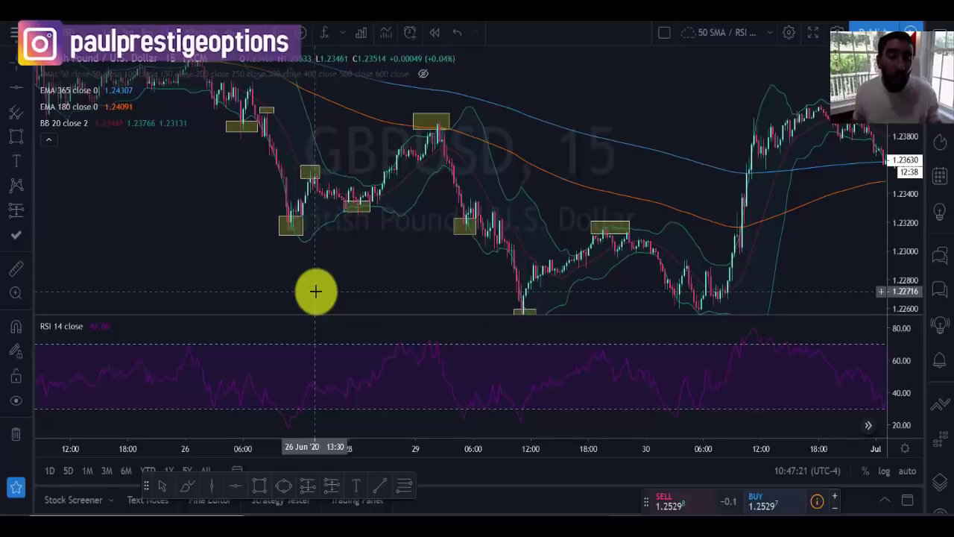